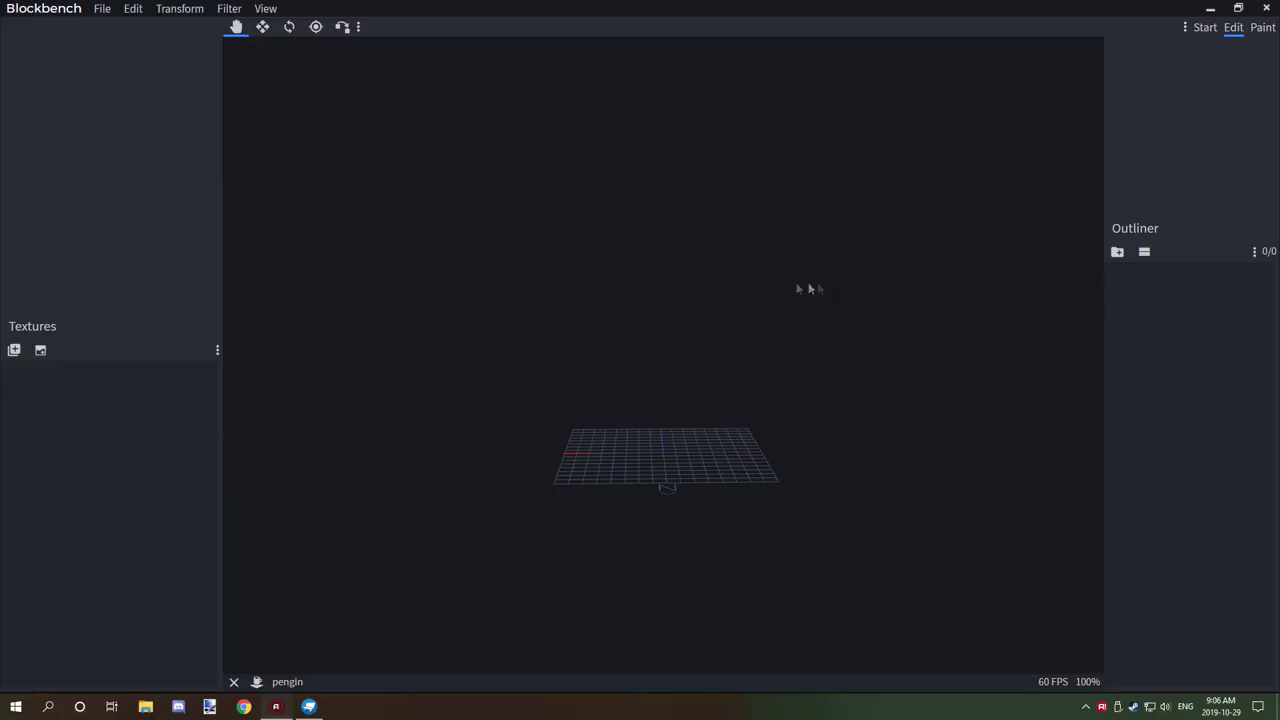
pyautogui.moveTo(769, 301); pyautogui.dragTo(889, 347)
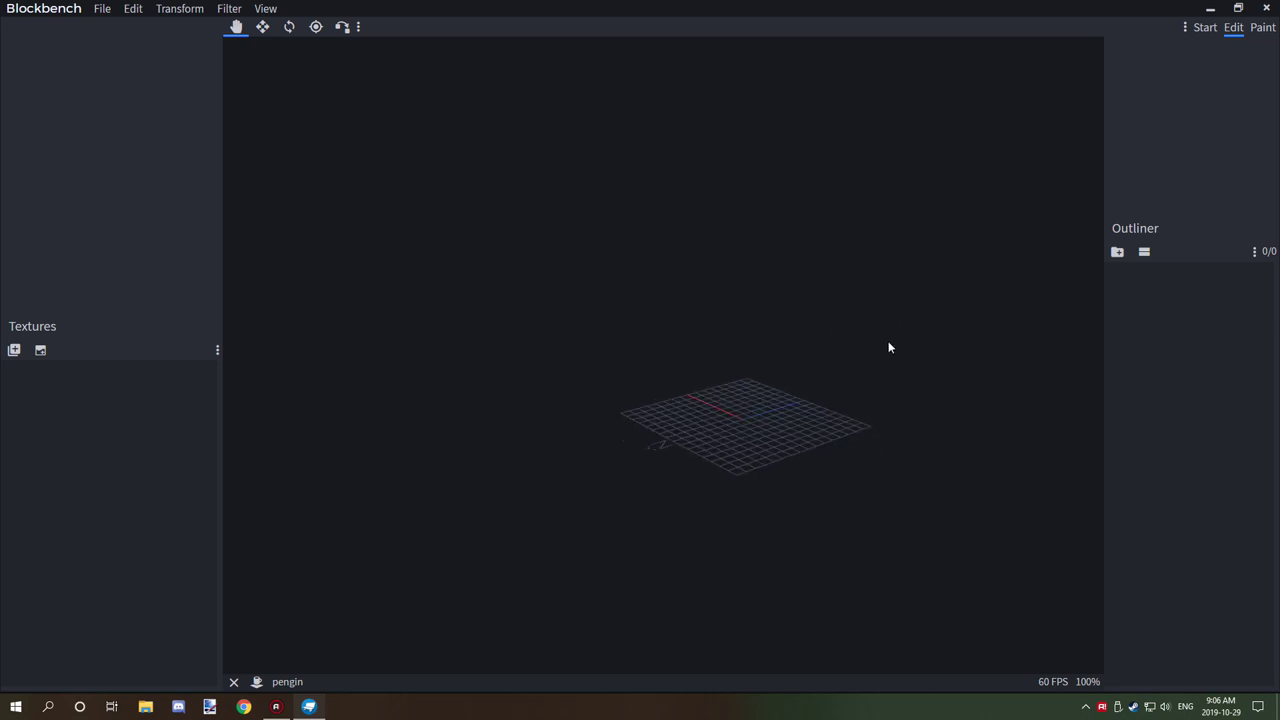
pyautogui.moveTo(696, 307); pyautogui.dragTo(729, 290)
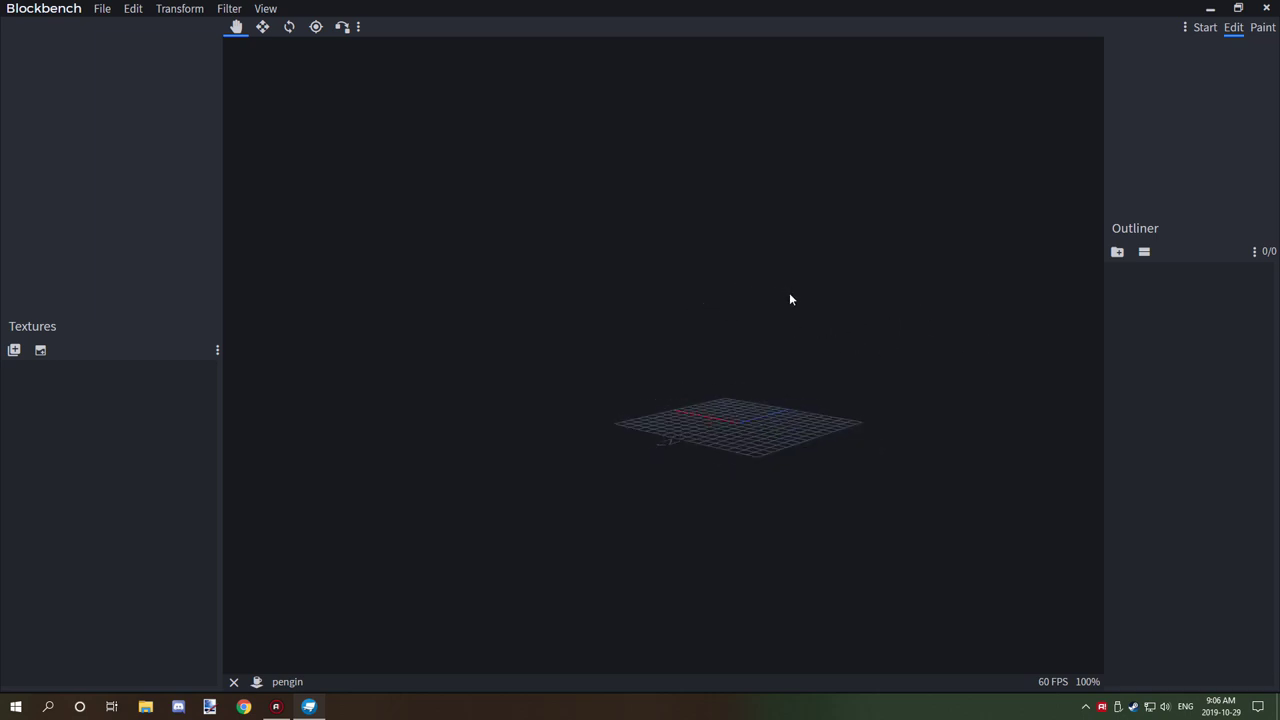
pyautogui.moveTo(543, 300); pyautogui.dragTo(638, 303)
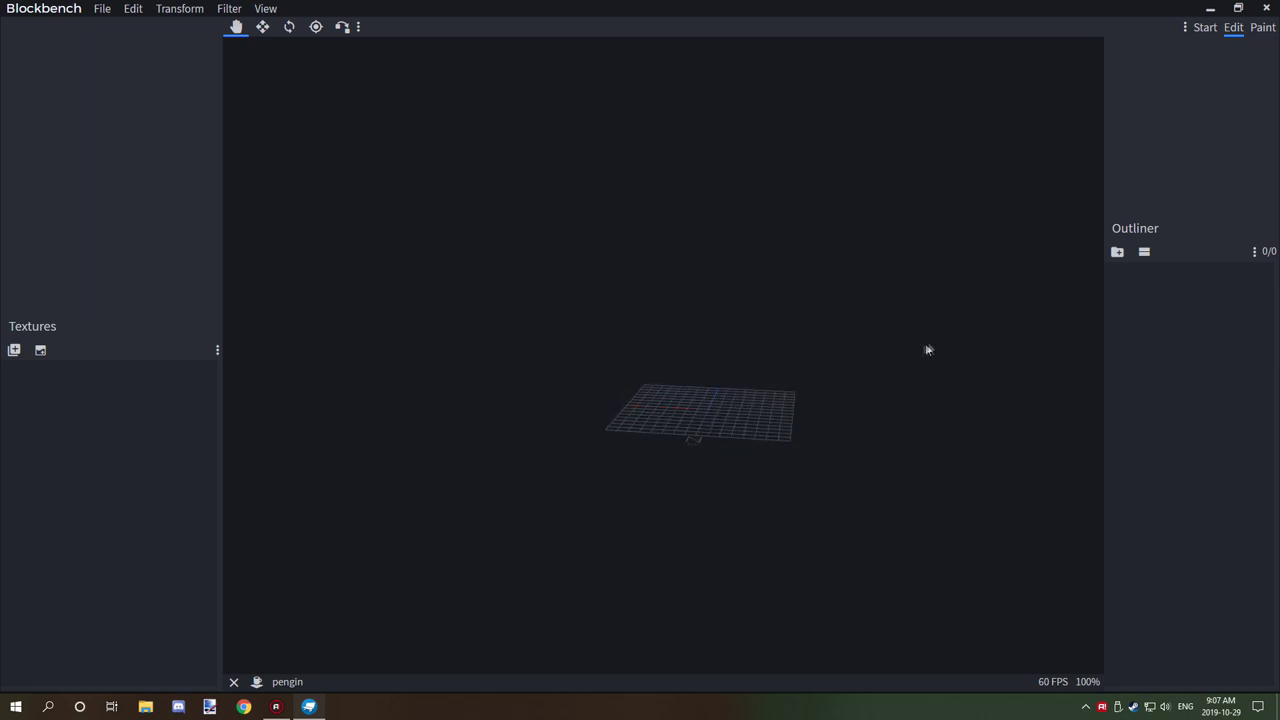
pyautogui.moveTo(900, 340); pyautogui.dragTo(646, 314)
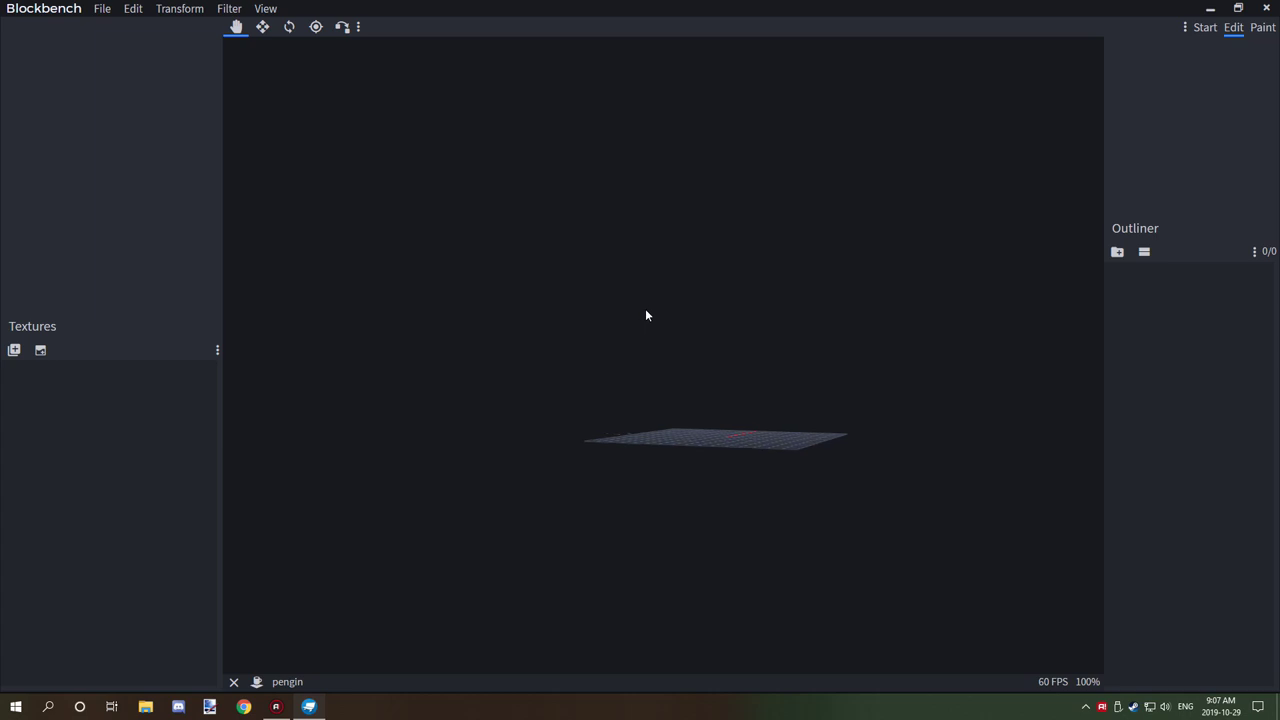
pyautogui.moveTo(813, 307); pyautogui.dragTo(938, 318)
pyautogui.moveTo(644, 298); pyautogui.dragTo(562, 301, button='right')
pyautogui.scroll(4, 696, 378)
pyautogui.scroll(-4, 696, 378)
pyautogui.scroll(8, 696, 378)
pyautogui.scroll(-10, 697, 376)
pyautogui.moveTo(697, 376); pyautogui.dragTo(797, 370)
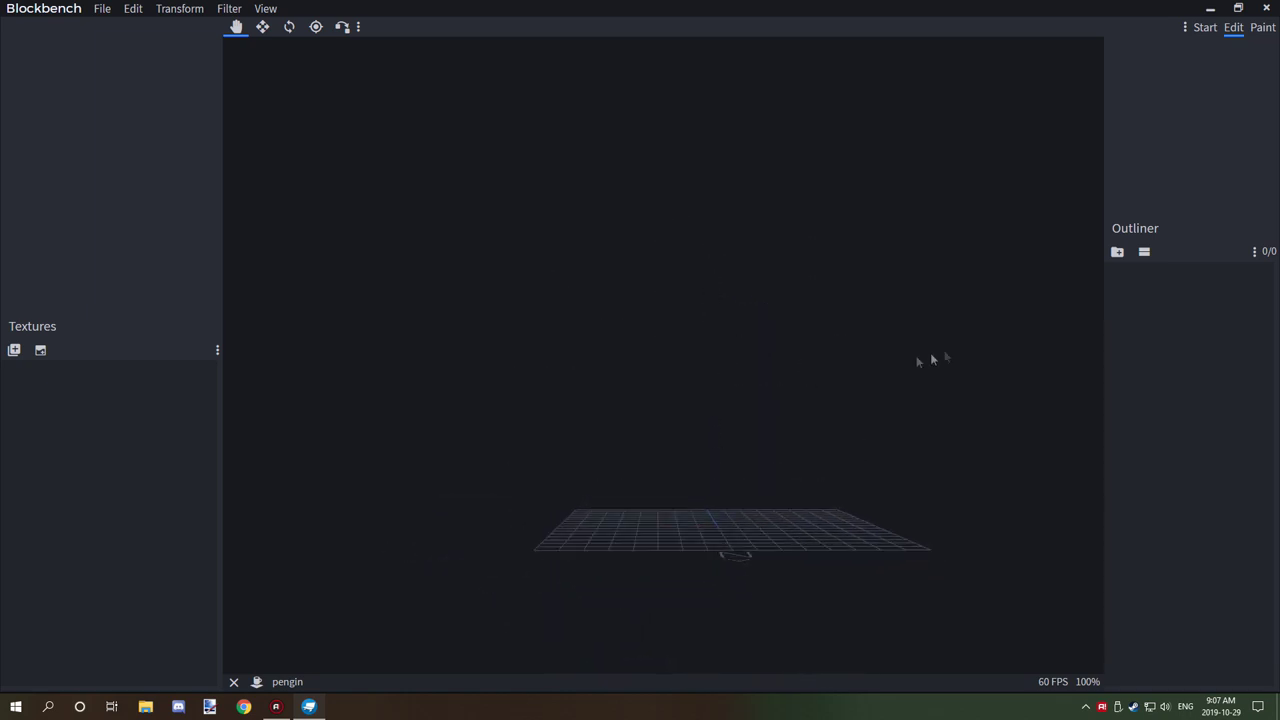
# Add a new group to the outliner and name it right_foot.
pyautogui.click(1118, 253)
pyautogui.doubleClick(1158, 293)
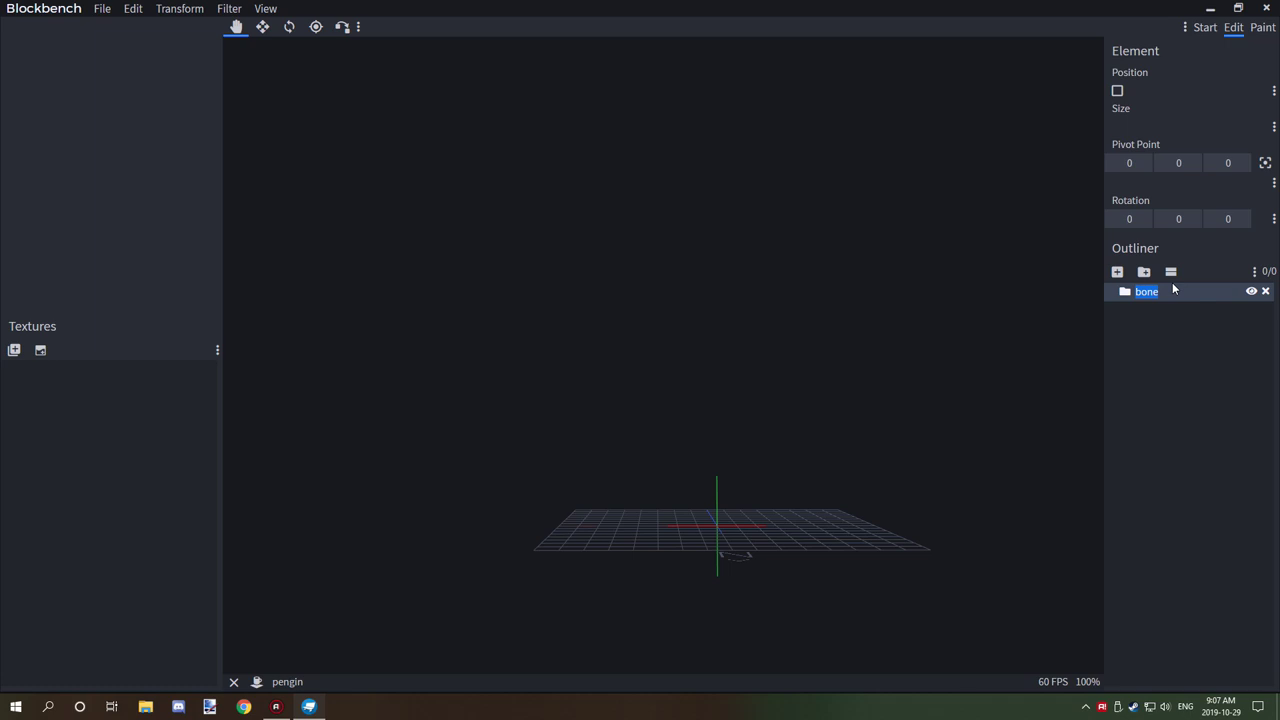
pyautogui.write('right_foot')
pyautogui.moveTo(918, 455)
pyautogui.mouseDown()
pyautogui.moveTo(873, 459)
pyautogui.moveTo(929, 461)
pyautogui.moveTo(902, 457)
pyautogui.moveTo(917, 457)
pyautogui.mouseUp()
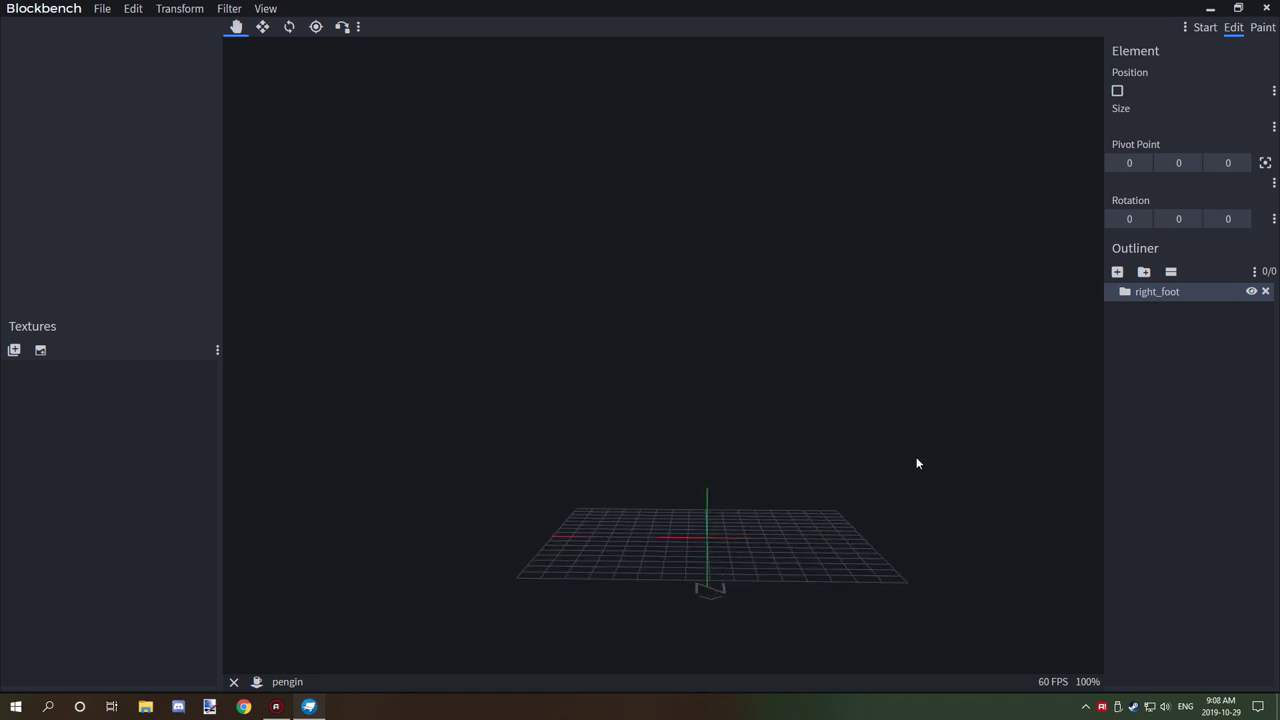
# Add a cube to the right_foot group, and delete it again.
pyautogui.click(1117, 271)
pyautogui.moveTo(751, 434); pyautogui.dragTo(781, 467)
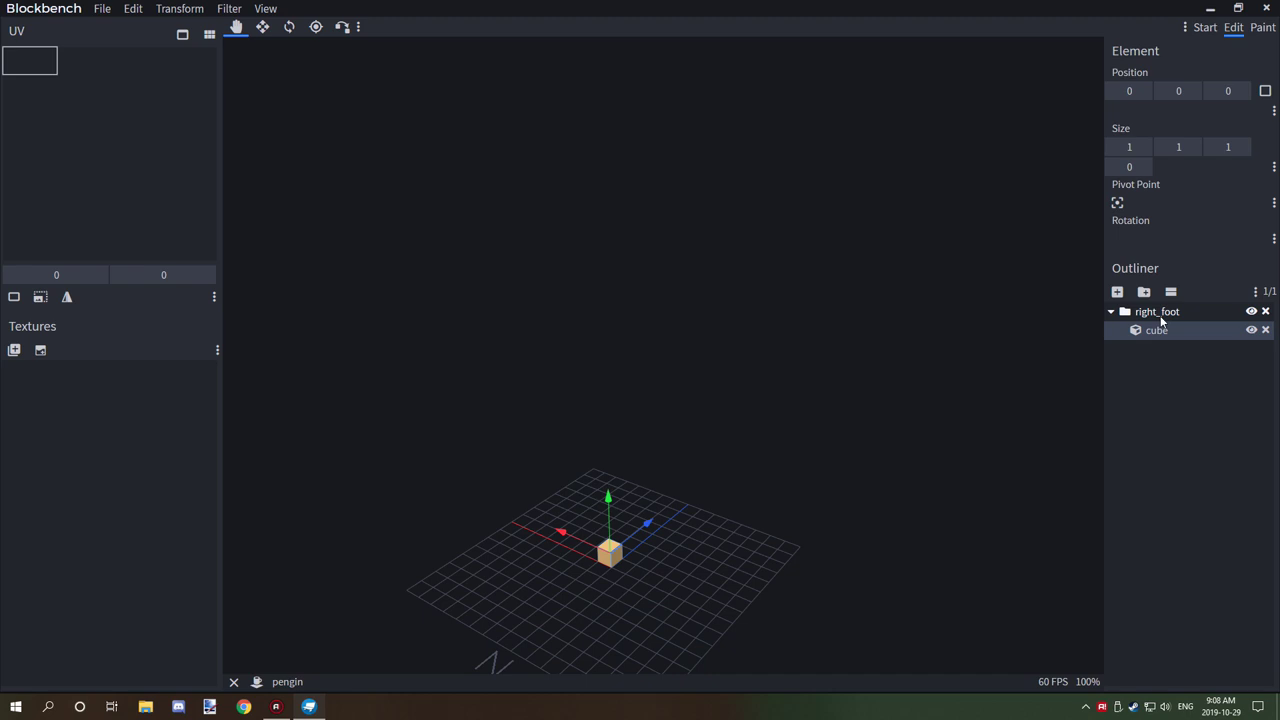
pyautogui.moveTo(1156, 334); pyautogui.dragTo(1105, 360)
pyautogui.rightClick(1150, 336)
pyautogui.click(1187, 471)
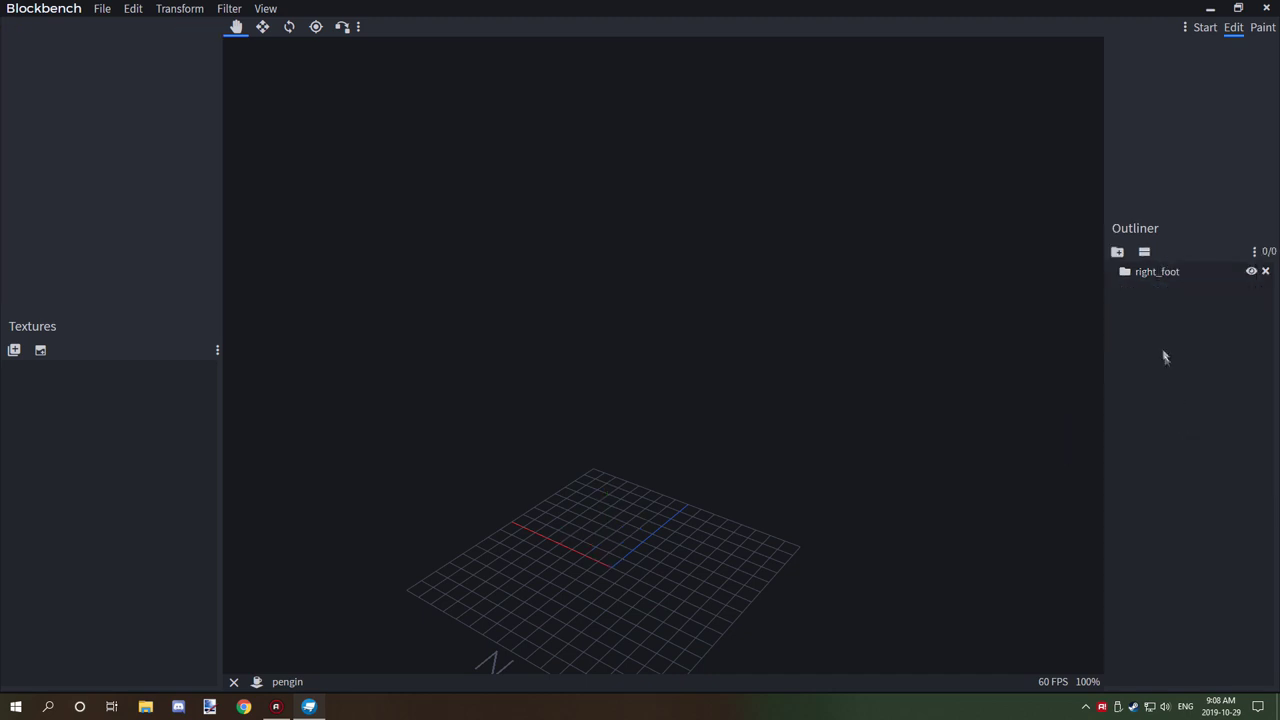
# Add a new cube inside the right_foot group.
pyautogui.click(1164, 273)
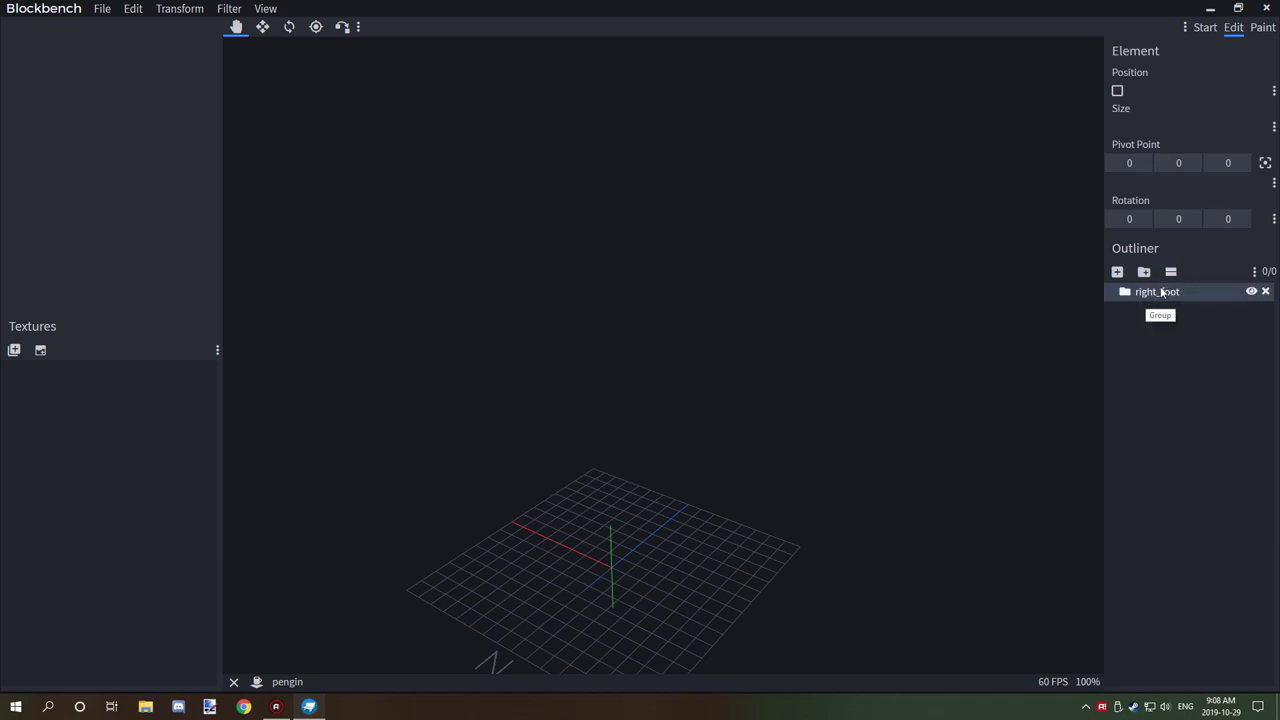
pyautogui.click(1117, 271)
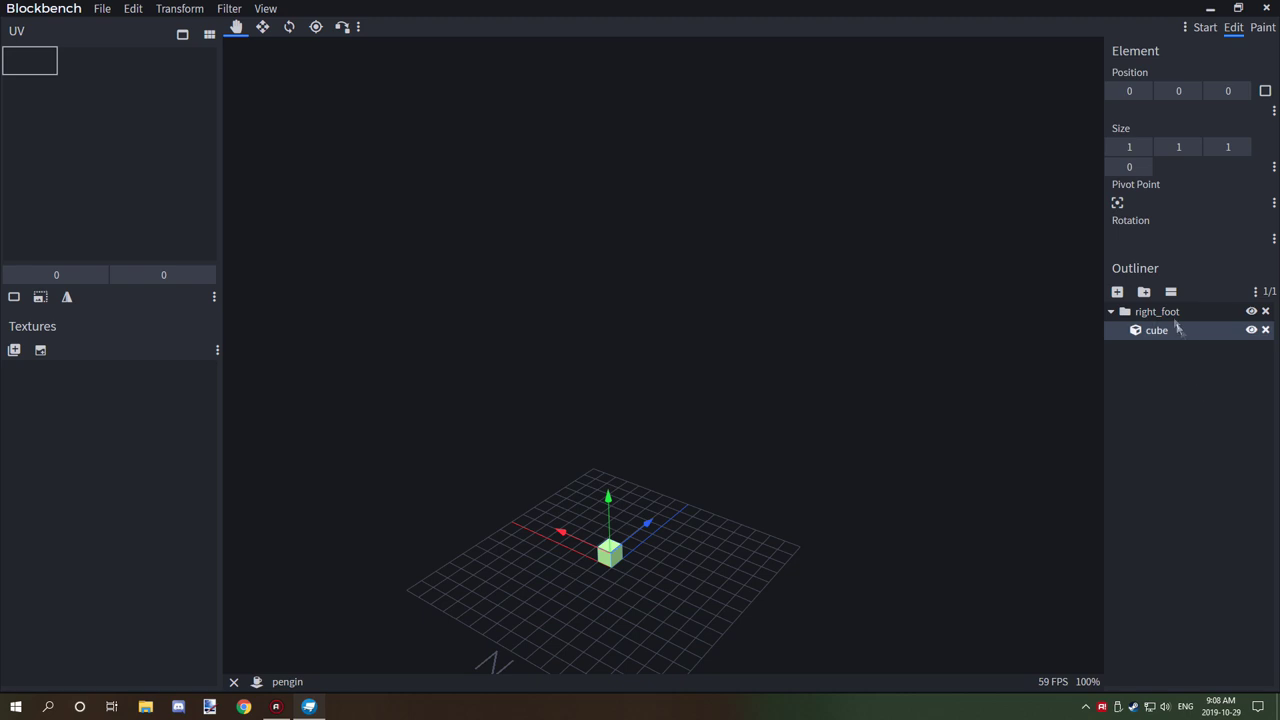
pyautogui.moveTo(886, 423); pyautogui.dragTo(660, 368)
pyautogui.scroll(10, 618, 428)
pyautogui.moveTo(615, 492); pyautogui.dragTo(450, 290)
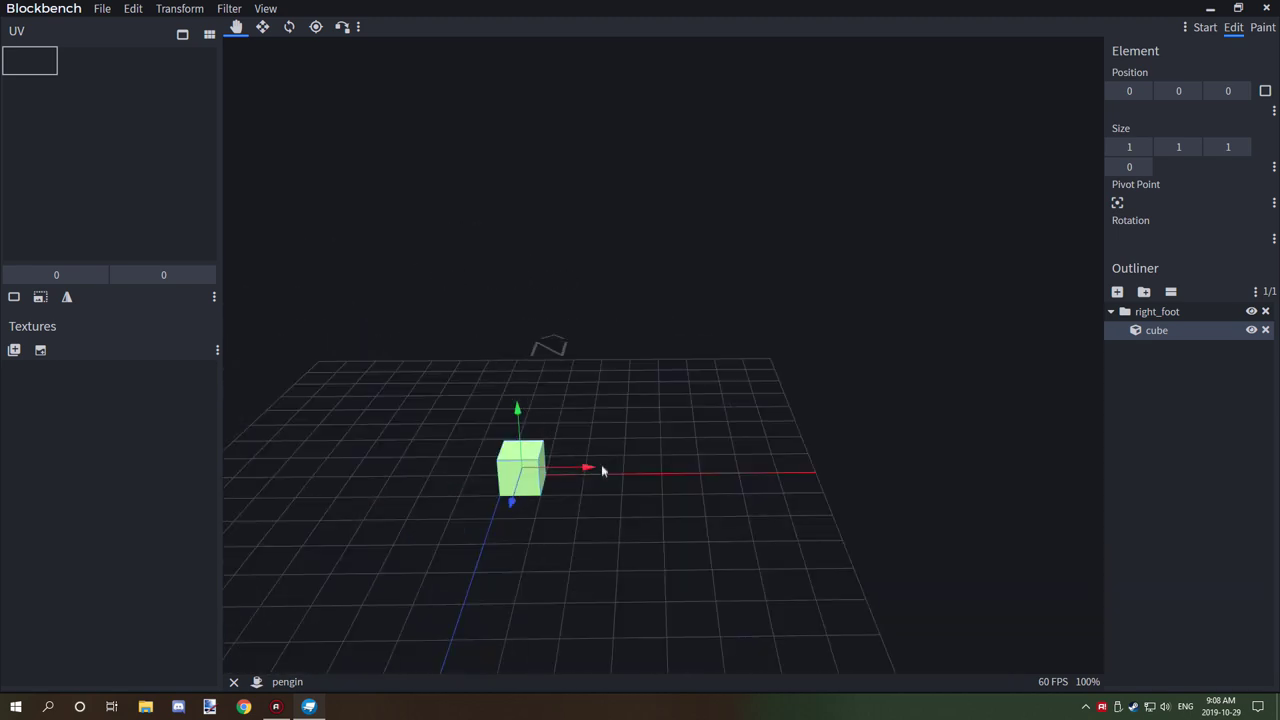
# Try moving the cube along each axis and return it to the origin.
pyautogui.moveTo(594, 470); pyautogui.dragTo(605, 431)
pyautogui.moveTo(515, 504)
pyautogui.mouseDown()
pyautogui.moveTo(505, 577)
pyautogui.moveTo(513, 503)
pyautogui.mouseUp()
pyautogui.moveTo(521, 422)
pyautogui.mouseDown()
pyautogui.moveTo(516, 378)
pyautogui.moveTo(514, 426)
pyautogui.mouseUp()
# Try stretching the cube to 5 units along the X axis, and undo the change.
pyautogui.press('s')
pyautogui.moveTo(591, 470); pyautogui.dragTo(760, 470)
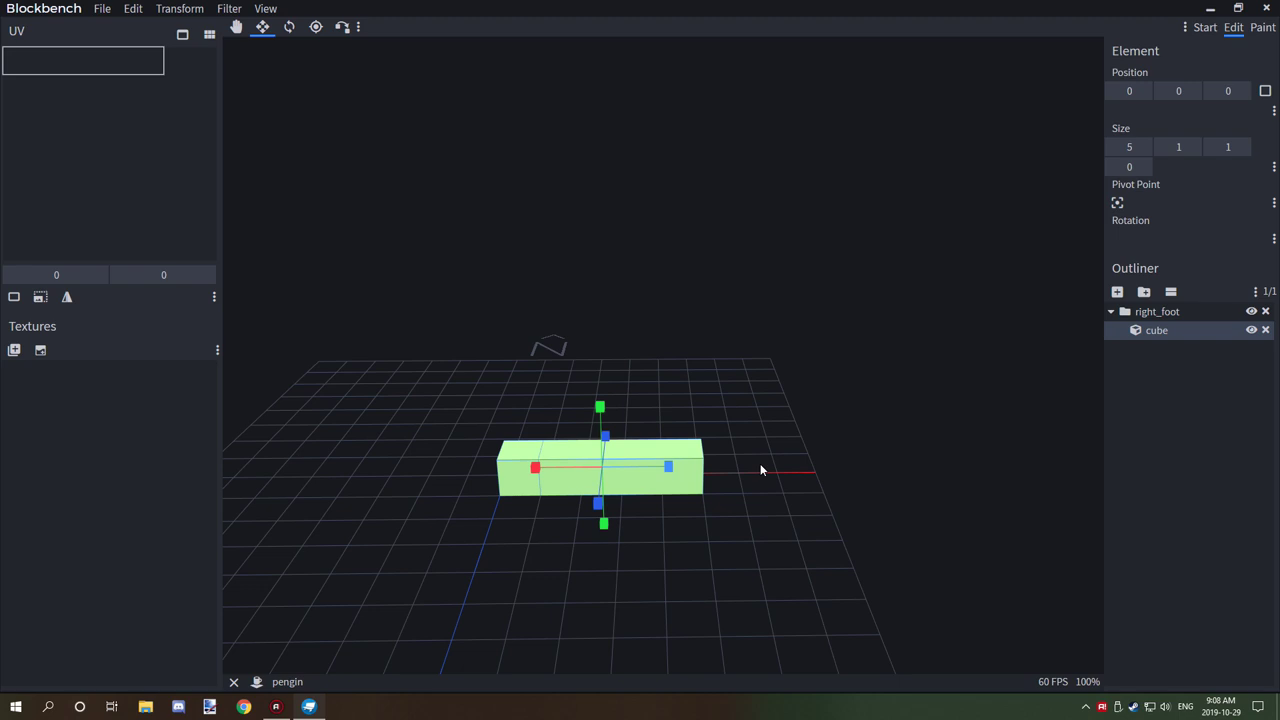
pyautogui.press('v')
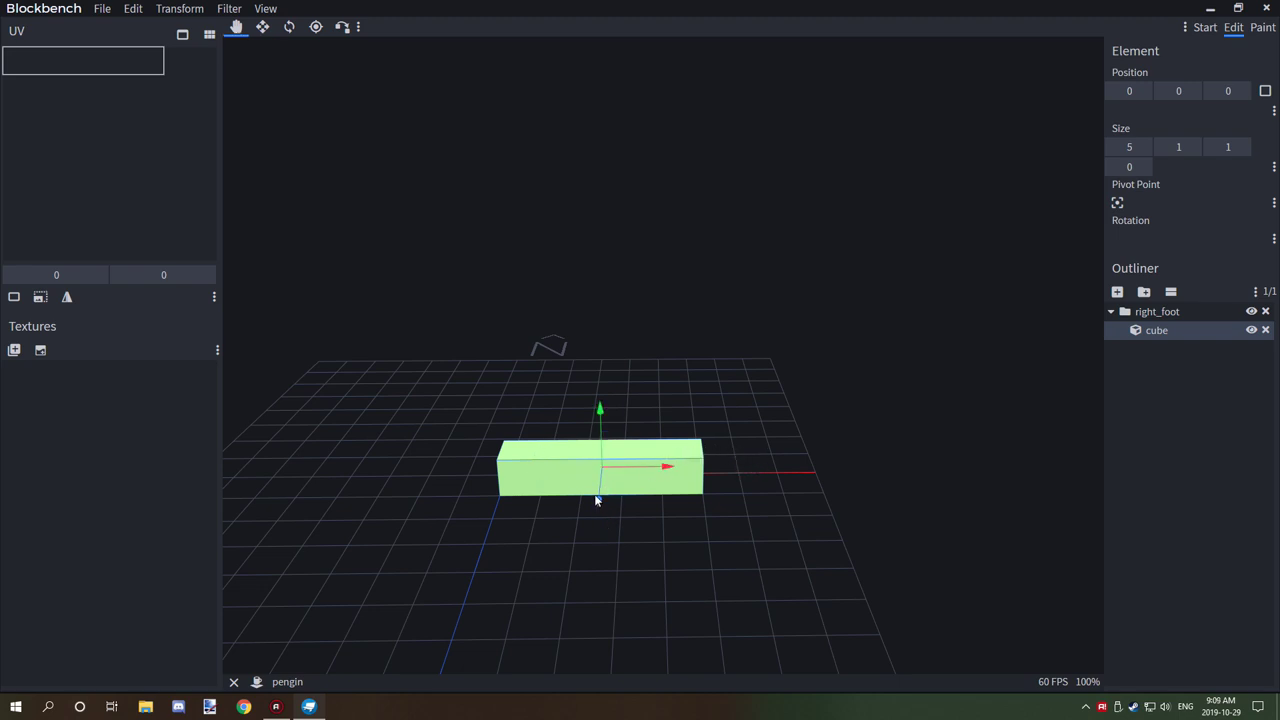
pyautogui.click(677, 471)
pyautogui.click(676, 470)
pyautogui.moveTo(660, 470); pyautogui.dragTo(710, 465)
pyautogui.hotkey('ctrl', 'z')
pyautogui.hotkey('ctrl', 'z')
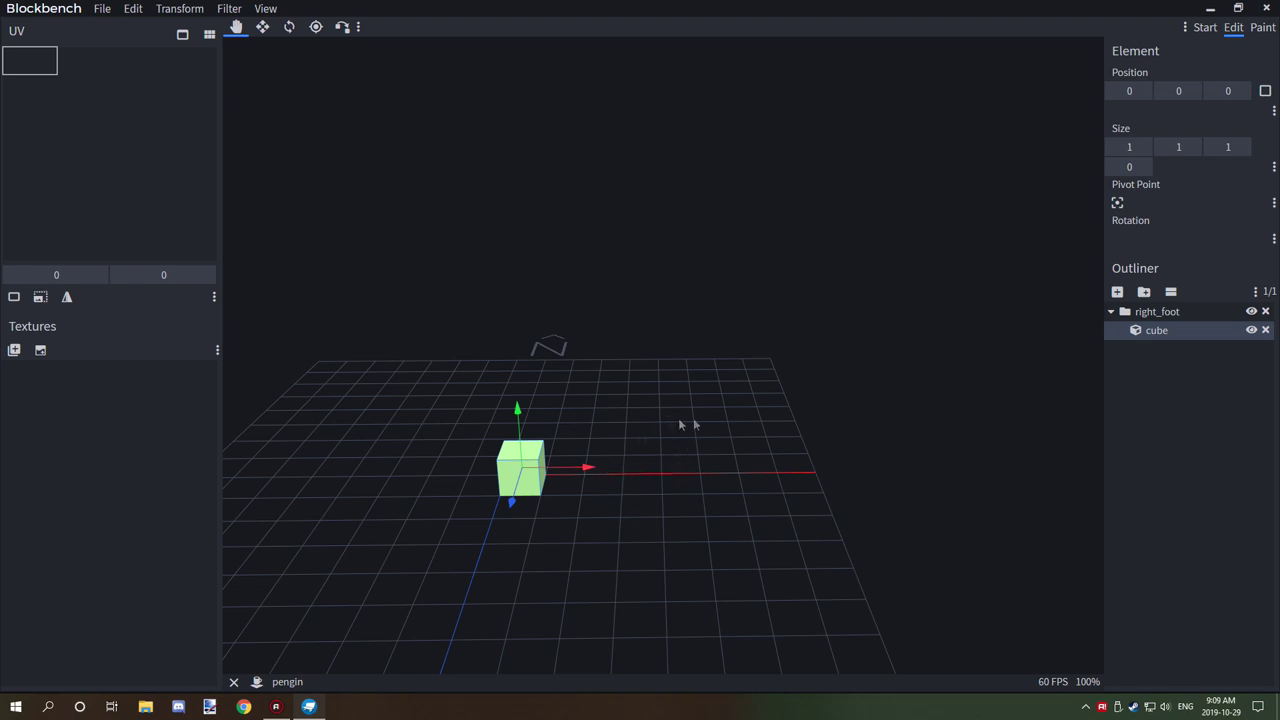
# Resize the right_foot cube to 4 × 1 × 6 and move its group to position 1, 0, -3.
pyautogui.click(1188, 310)
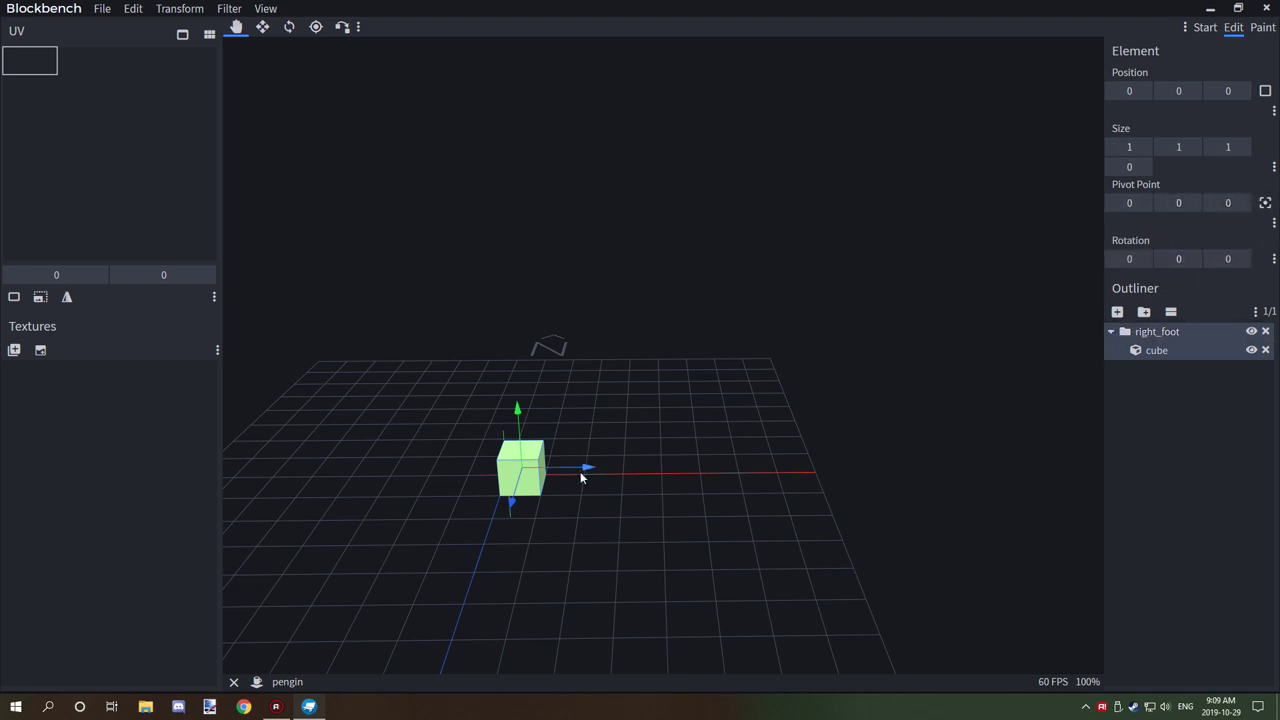
pyautogui.press('s')
pyautogui.moveTo(589, 468); pyautogui.dragTo(898, 406)
pyautogui.press('v')
pyautogui.scroll(-3, 818, 399)
pyautogui.press('s')
pyautogui.press('v')
pyautogui.moveTo(974, 462); pyautogui.dragTo(982, 483)
pyautogui.moveTo(838, 471); pyautogui.dragTo(955, 468)
pyautogui.moveTo(874, 391); pyautogui.dragTo(897, 353)
pyautogui.scroll(5, 687, 218)
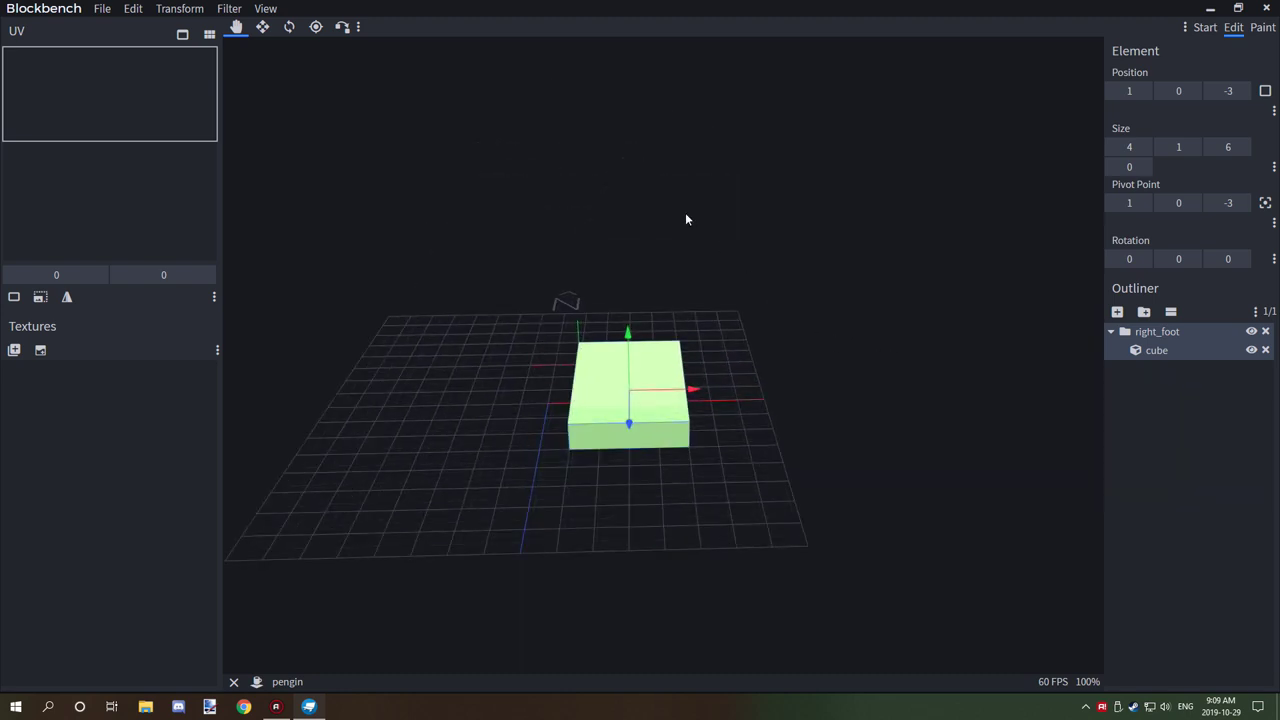
# Duplicate the right_foot group together with its cube.
pyautogui.moveTo(796, 313); pyautogui.dragTo(945, 329, button='right')
pyautogui.scroll(-5, 785, 310)
pyautogui.moveTo(945, 333); pyautogui.dragTo(933, 379)
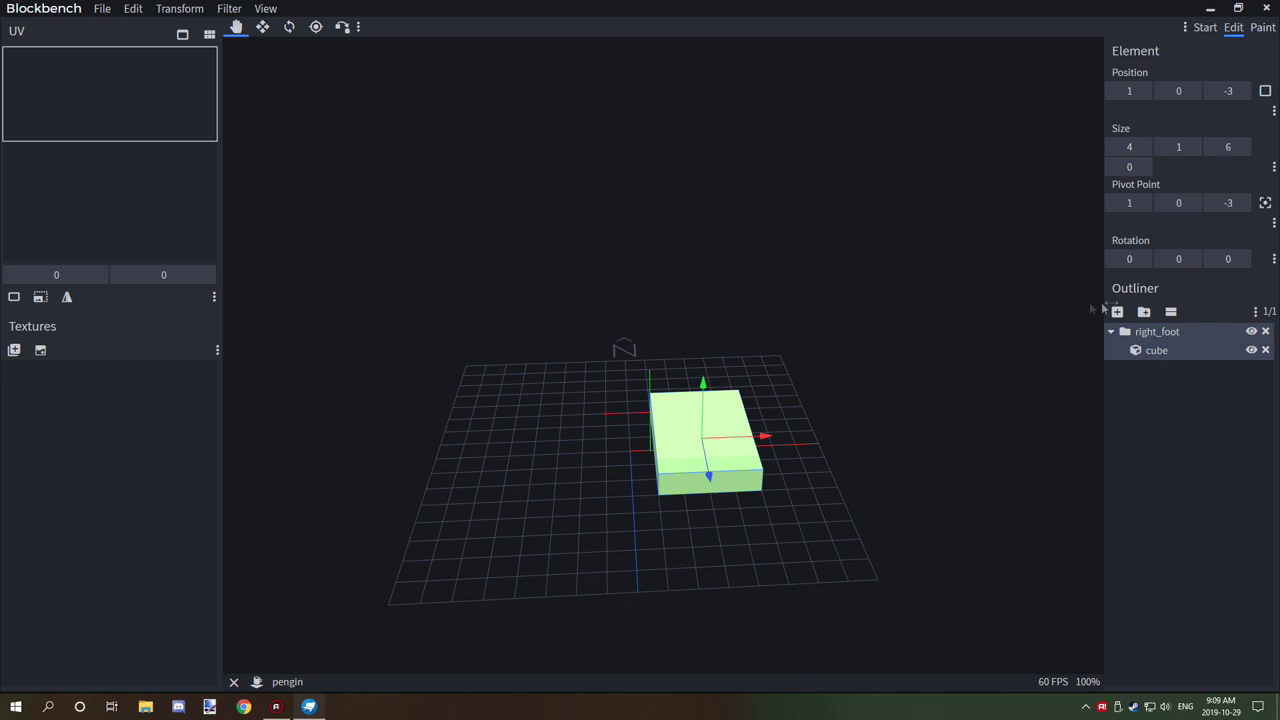
pyautogui.rightClick(1146, 333)
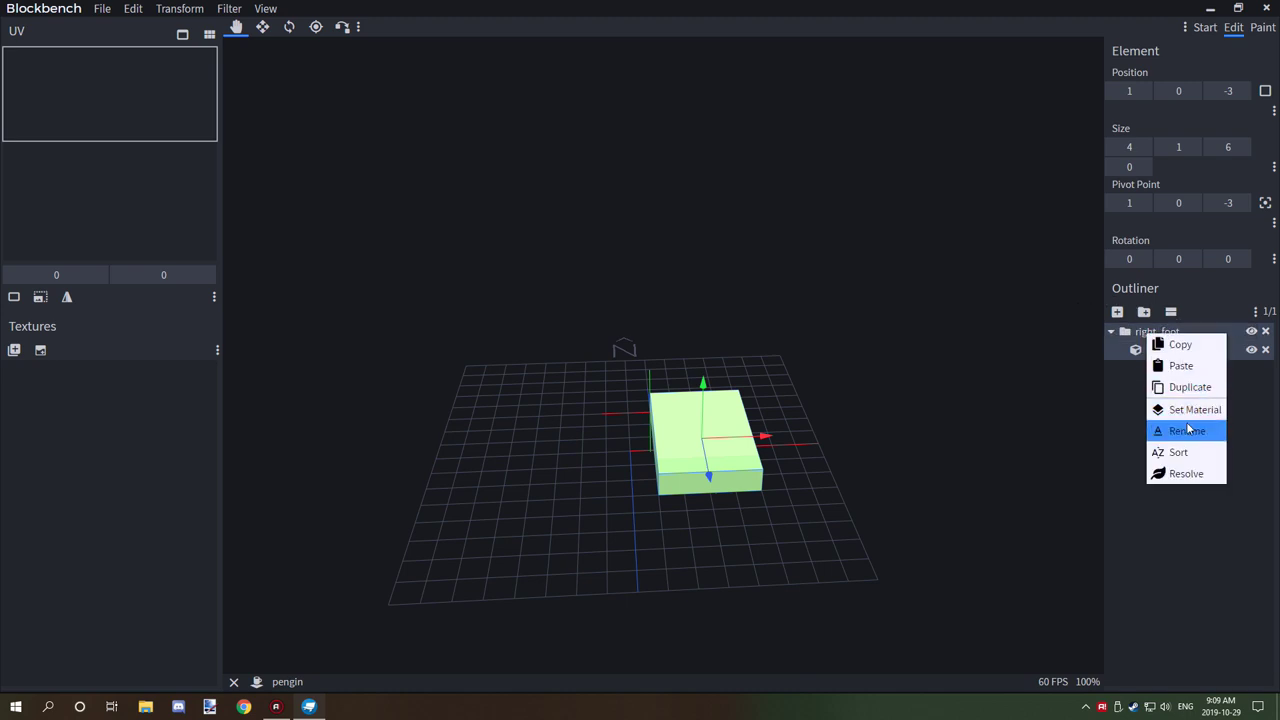
pyautogui.click(1190, 387)
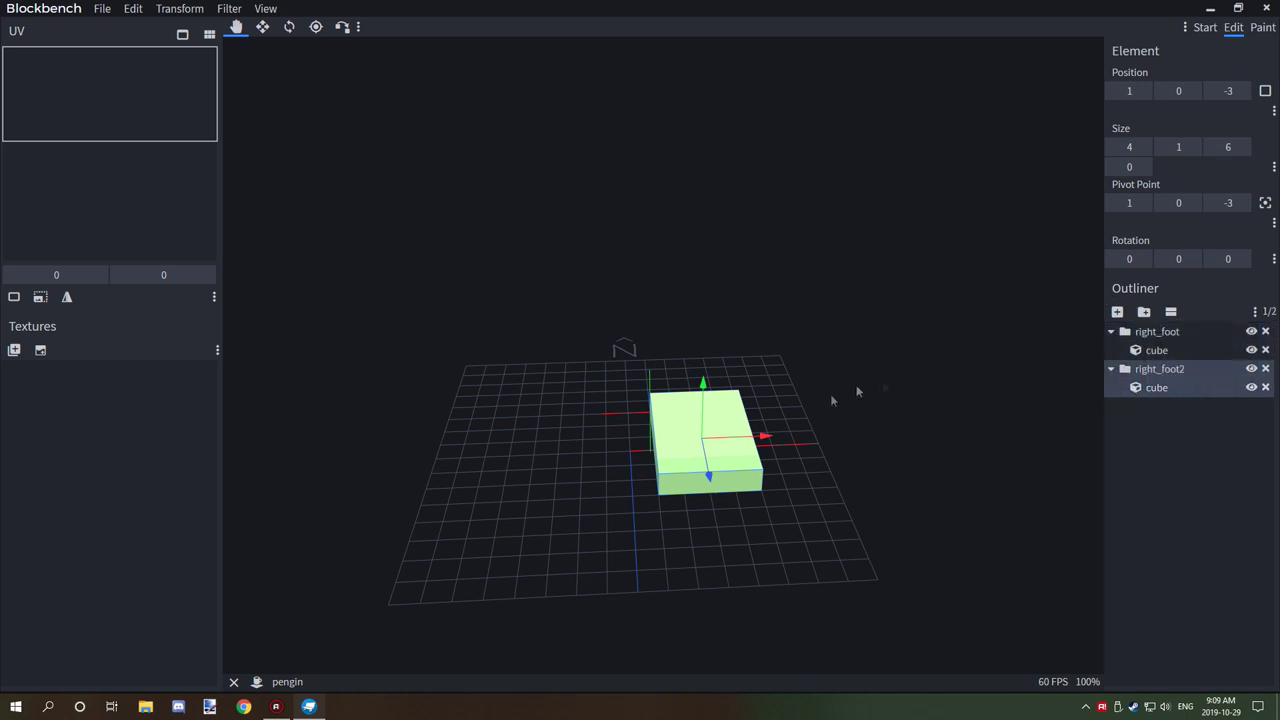
# Rename the duplicated foot group as loot_foot.
pyautogui.rightClick(1192, 370)
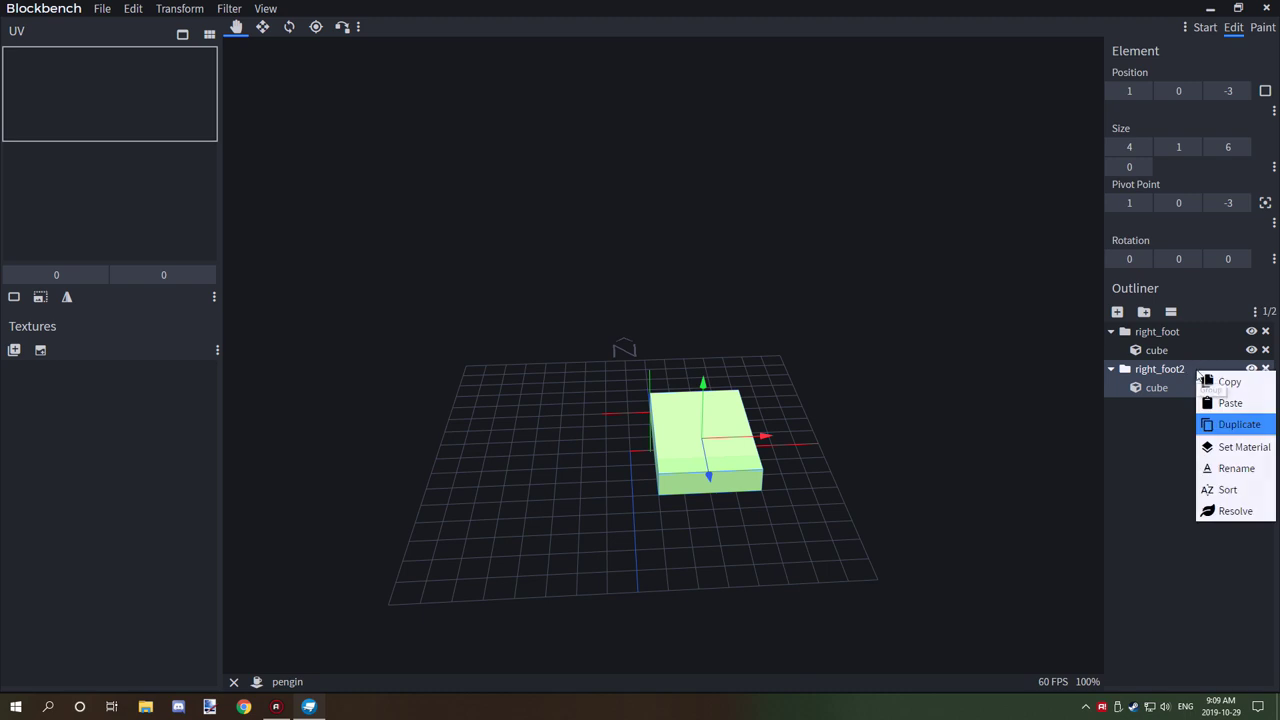
pyautogui.click(1239, 467)
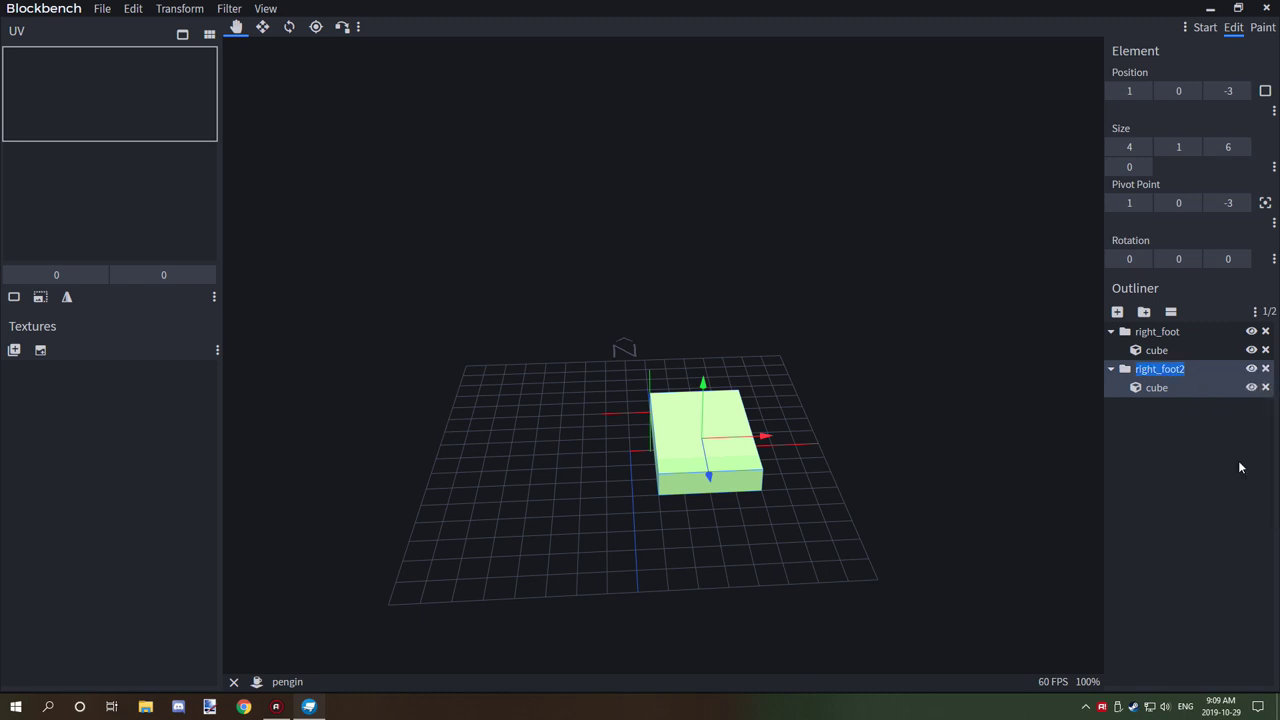
pyautogui.press('End')
pyautogui.press('BackSpace')
pyautogui.press('Left')
pyautogui.press('Left')
pyautogui.press('Left')
pyautogui.press('Left')
pyautogui.press('Left')
pyautogui.press('BackSpace')
pyautogui.press('BackSpace')
pyautogui.press('BackSpace')
pyautogui.press('BackSpace')
pyautogui.press('BackSpace')
pyautogui.write('loot')
pyautogui.click(1162, 367)
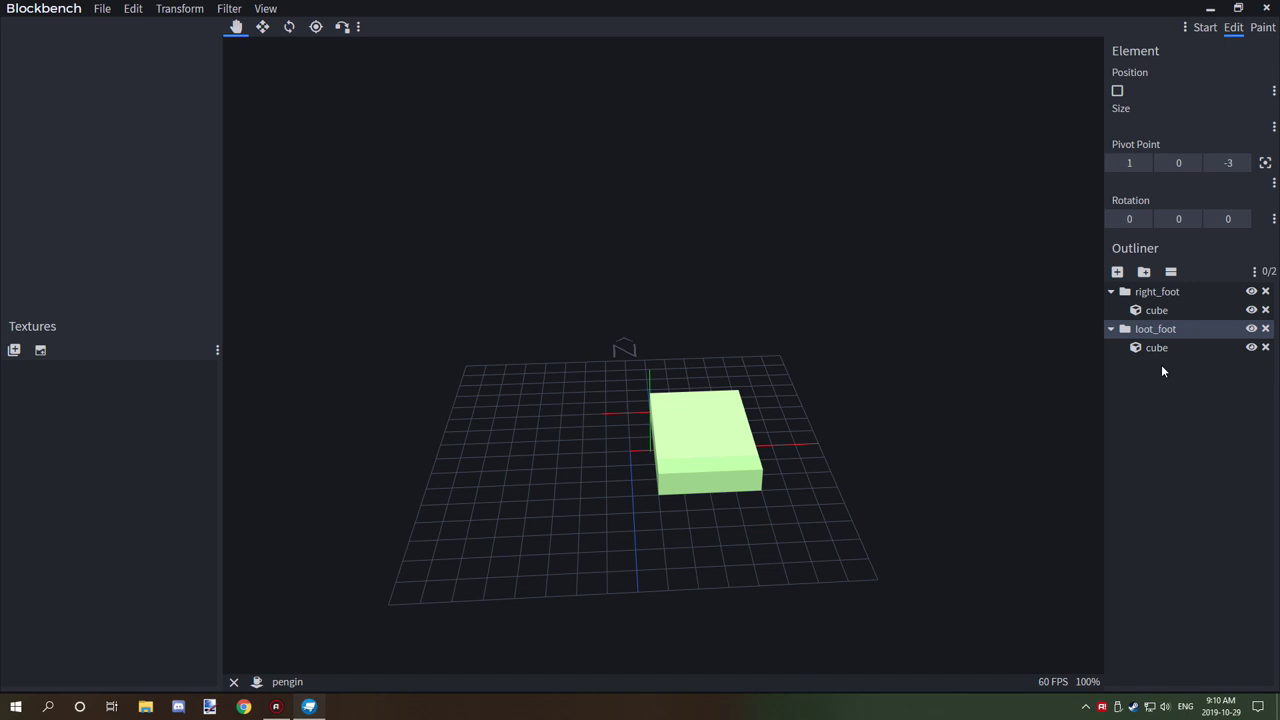
# Rename the loot_foot group as left_foot.
pyautogui.rightClick(1165, 329)
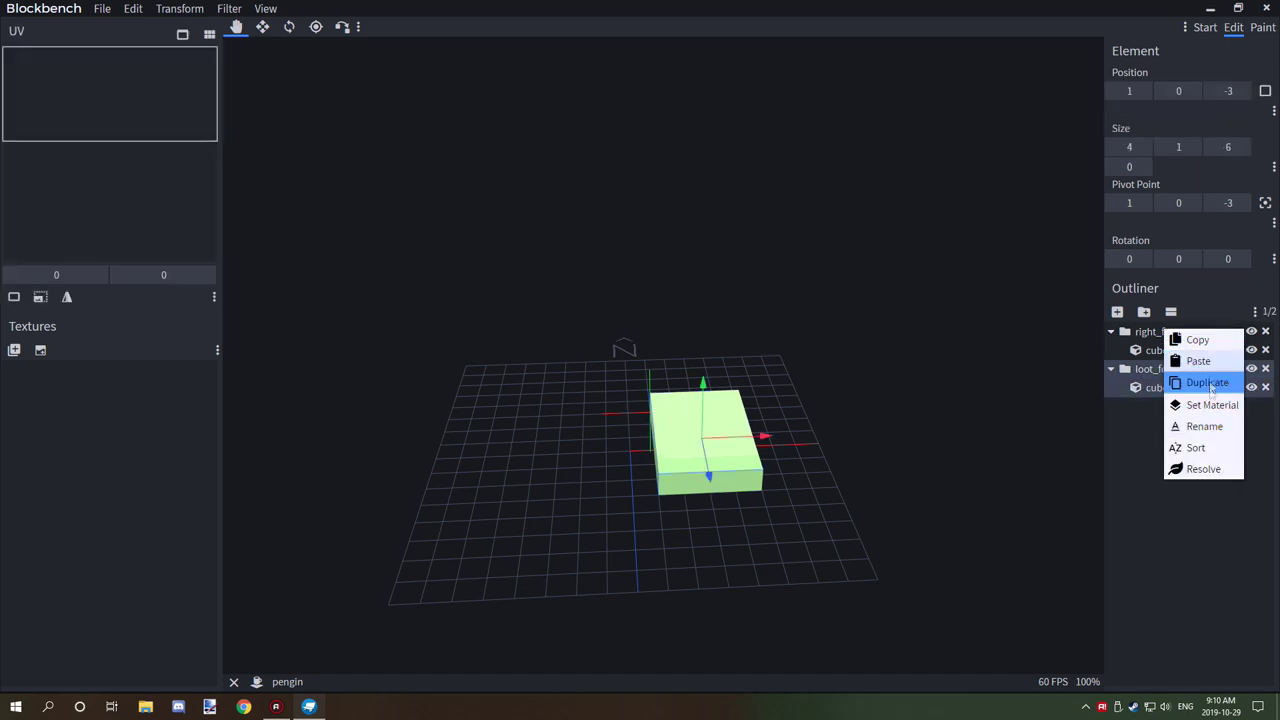
pyautogui.click(1200, 432)
pyautogui.press('Left')
pyautogui.press('Delete')
pyautogui.press('Delete')
pyautogui.press('Delete')
pyautogui.press('Delete')
pyautogui.write('left')
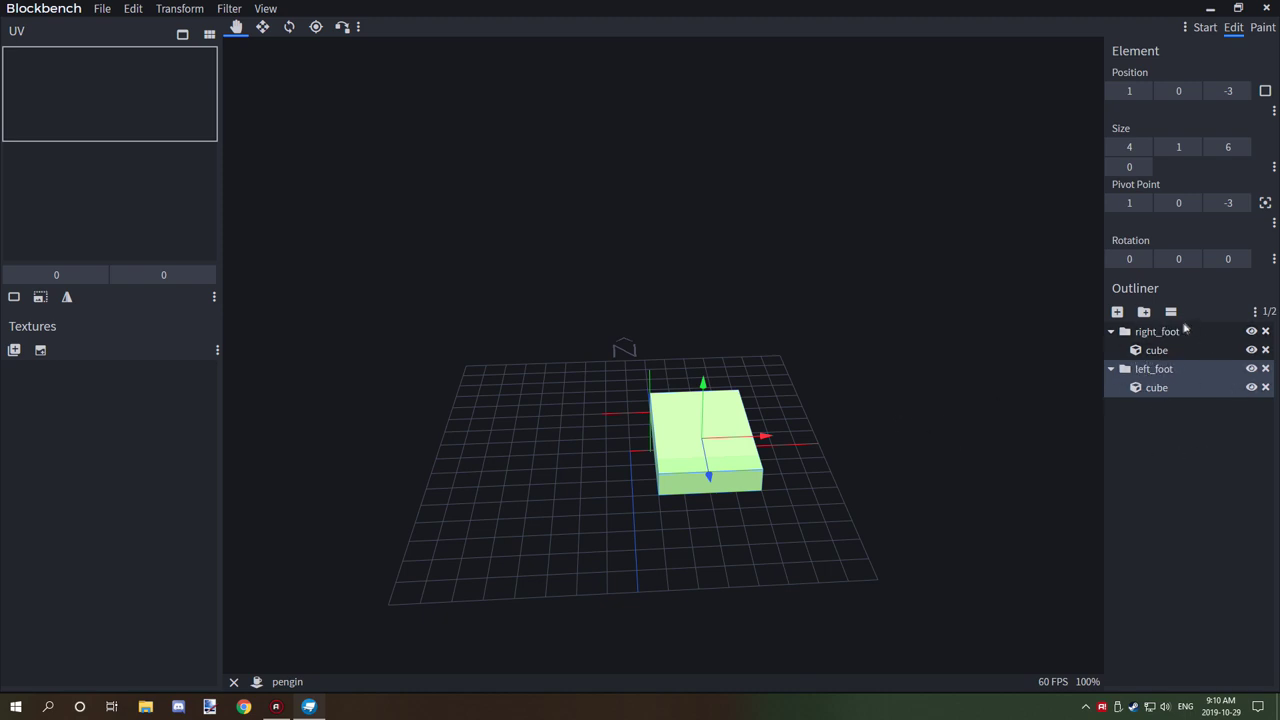
# Move the left_foot group along the X axis to position -5, 0, -3.
pyautogui.moveTo(975, 340); pyautogui.dragTo(931, 347)
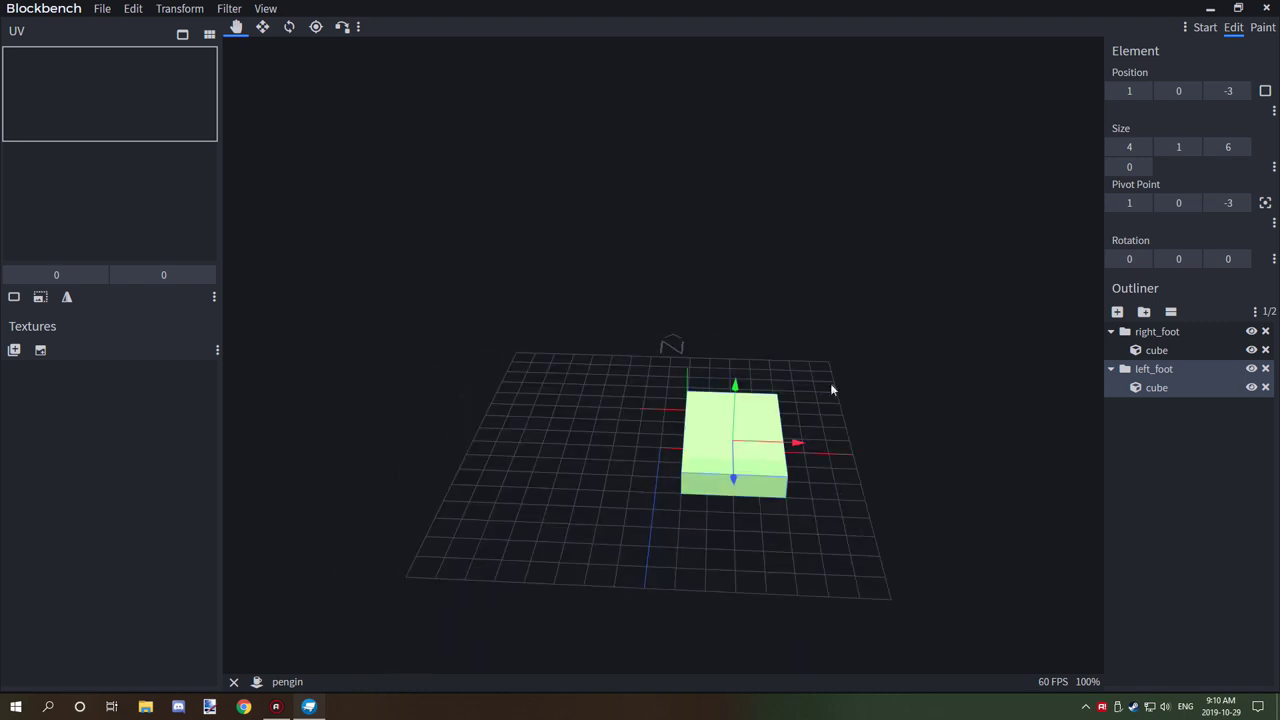
pyautogui.moveTo(795, 447); pyautogui.dragTo(657, 434)
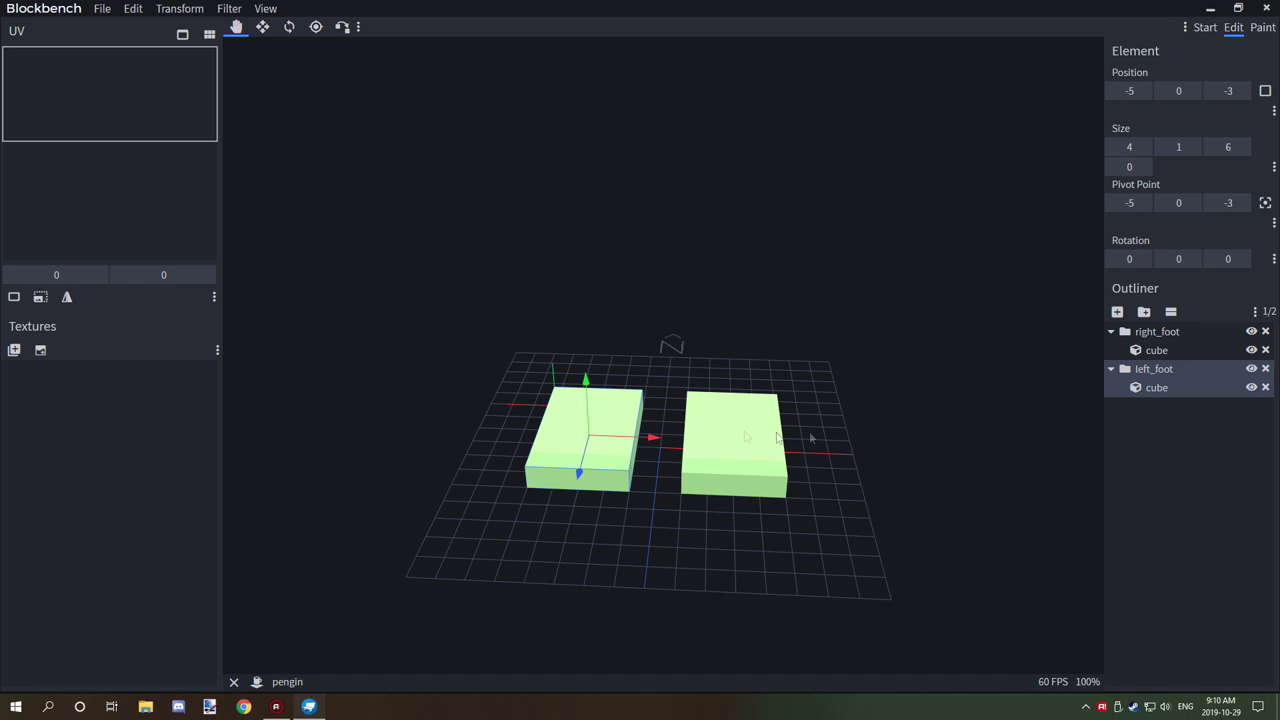
pyautogui.moveTo(940, 440); pyautogui.dragTo(992, 448)
pyautogui.moveTo(594, 378)
pyautogui.mouseDown()
pyautogui.moveTo(582, 375)
pyautogui.moveTo(716, 355)
pyautogui.moveTo(590, 363)
pyautogui.mouseUp()
# Try moving the right_foot and left_foot groups along the X axis and return each to its place.
pyautogui.click(1157, 331)
pyautogui.moveTo(724, 372); pyautogui.dragTo(823, 406)
pyautogui.moveTo(726, 460); pyautogui.dragTo(308, 494)
pyautogui.moveTo(636, 485); pyautogui.dragTo(754, 478)
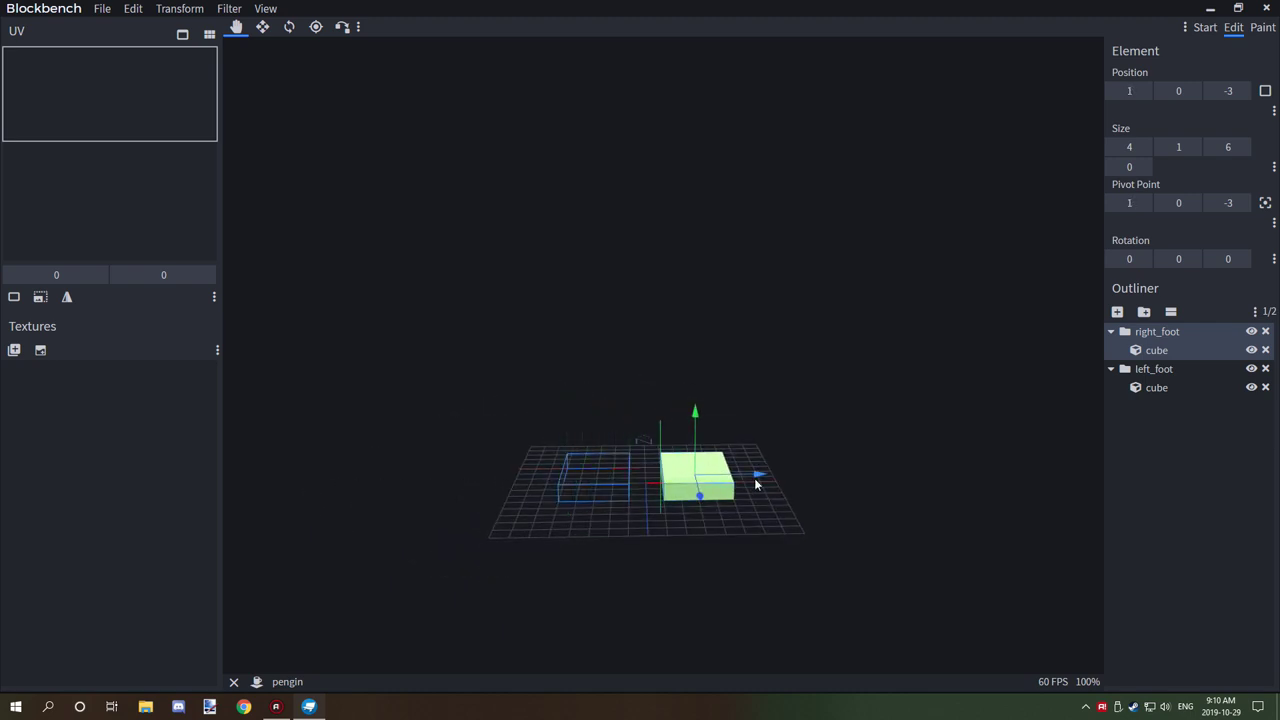
pyautogui.click(1188, 369)
pyautogui.moveTo(753, 478); pyautogui.dragTo(661, 459)
pyautogui.moveTo(690, 378); pyautogui.dragTo(679, 363)
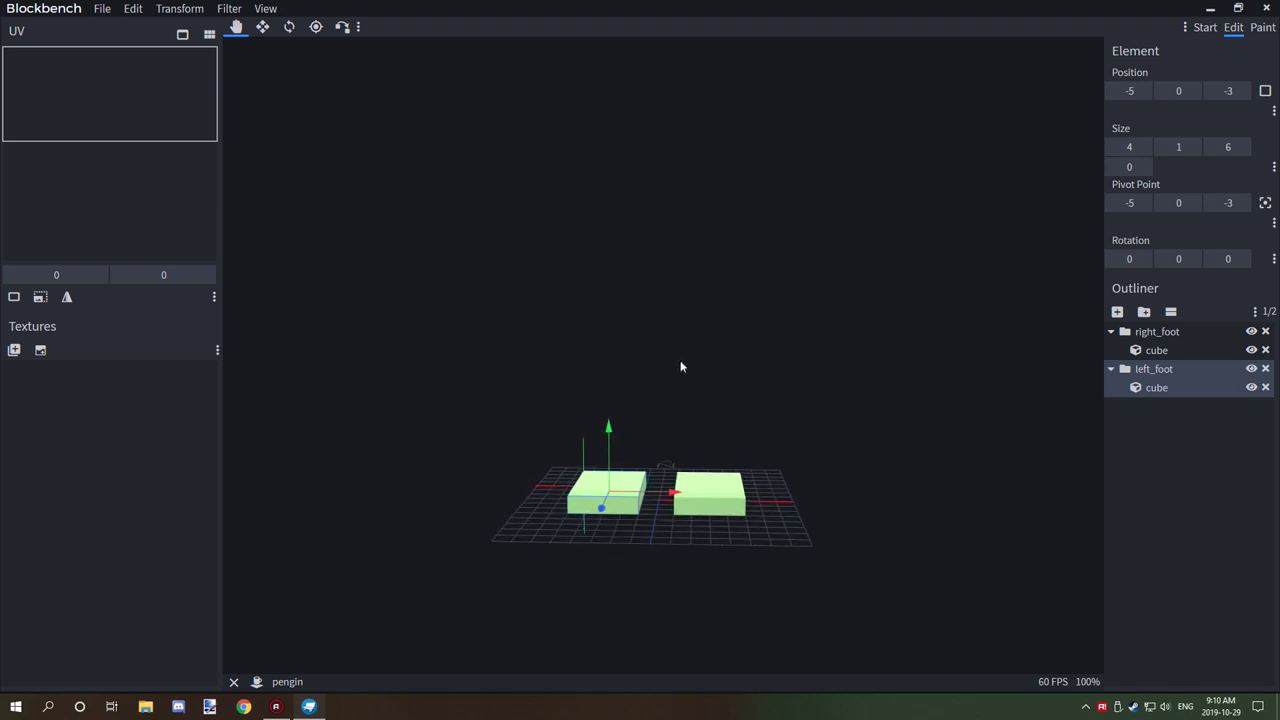
pyautogui.moveTo(713, 370); pyautogui.dragTo(721, 360)
pyautogui.moveTo(744, 402); pyautogui.dragTo(751, 404)
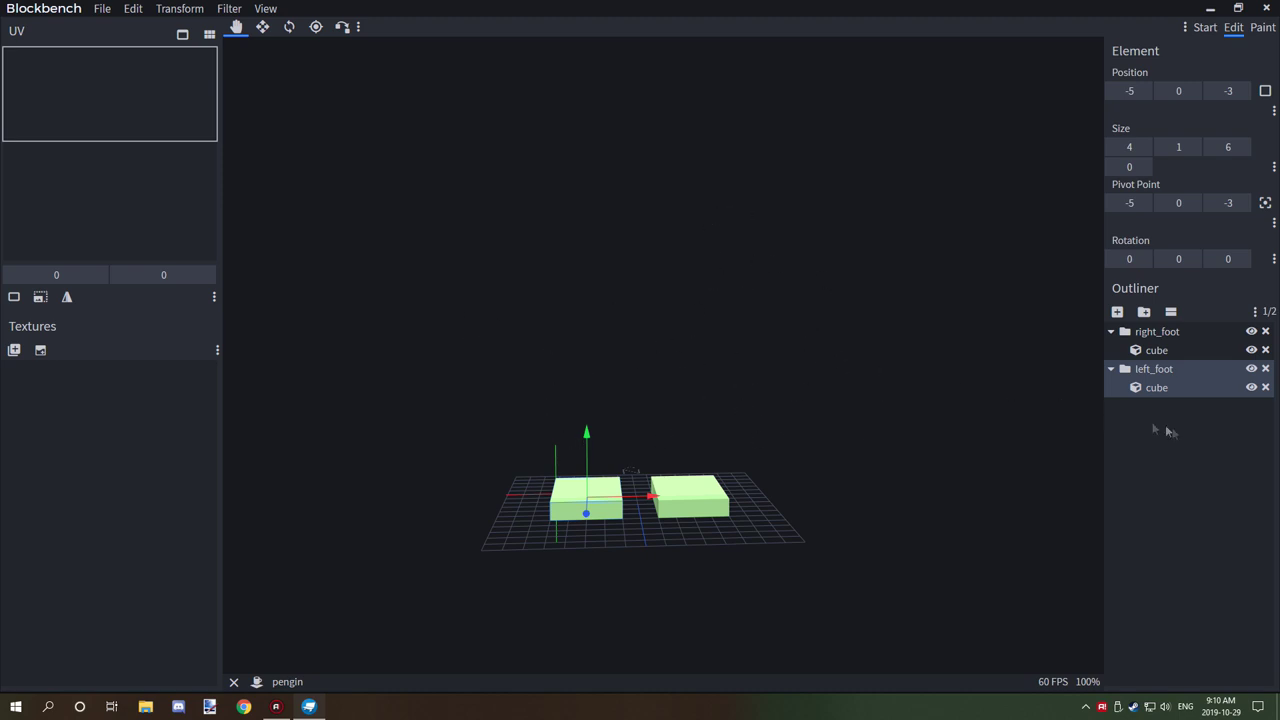
# Add a new group and move it out of right_foot to the outliner's top level, below left_foot.
pyautogui.click(1157, 333)
pyautogui.moveTo(828, 423); pyautogui.dragTo(1006, 403)
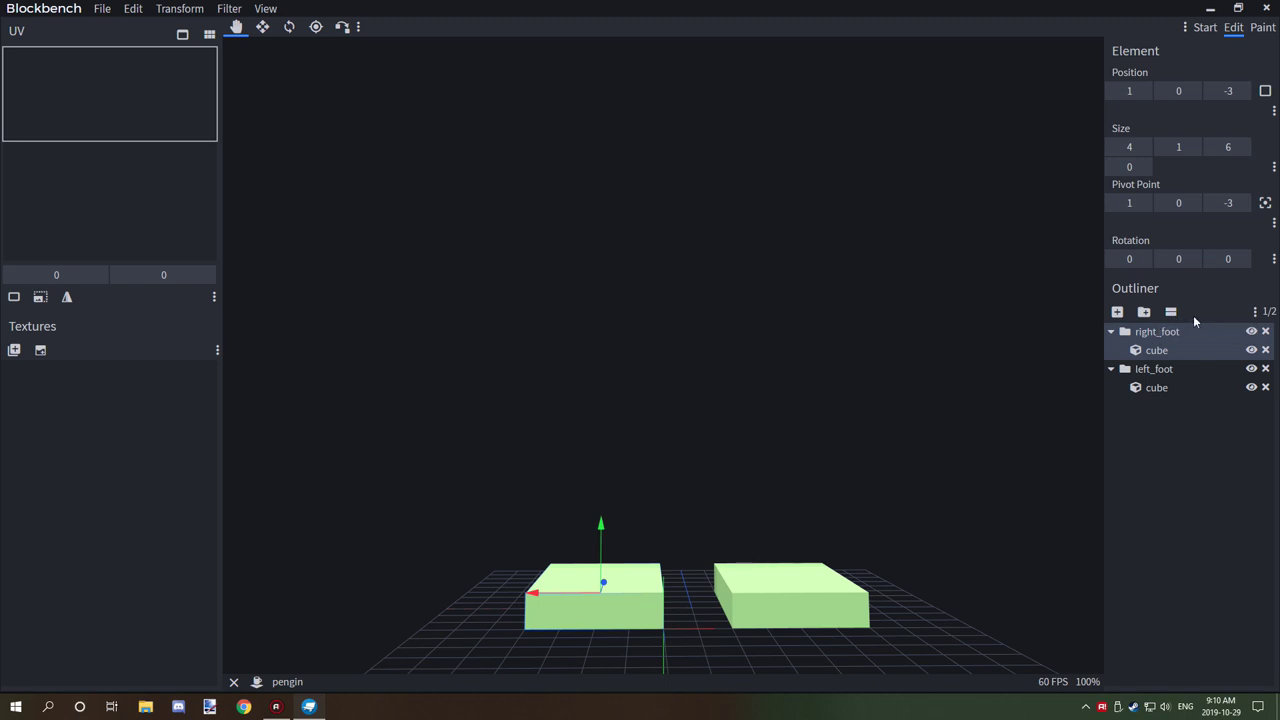
pyautogui.click(1144, 311)
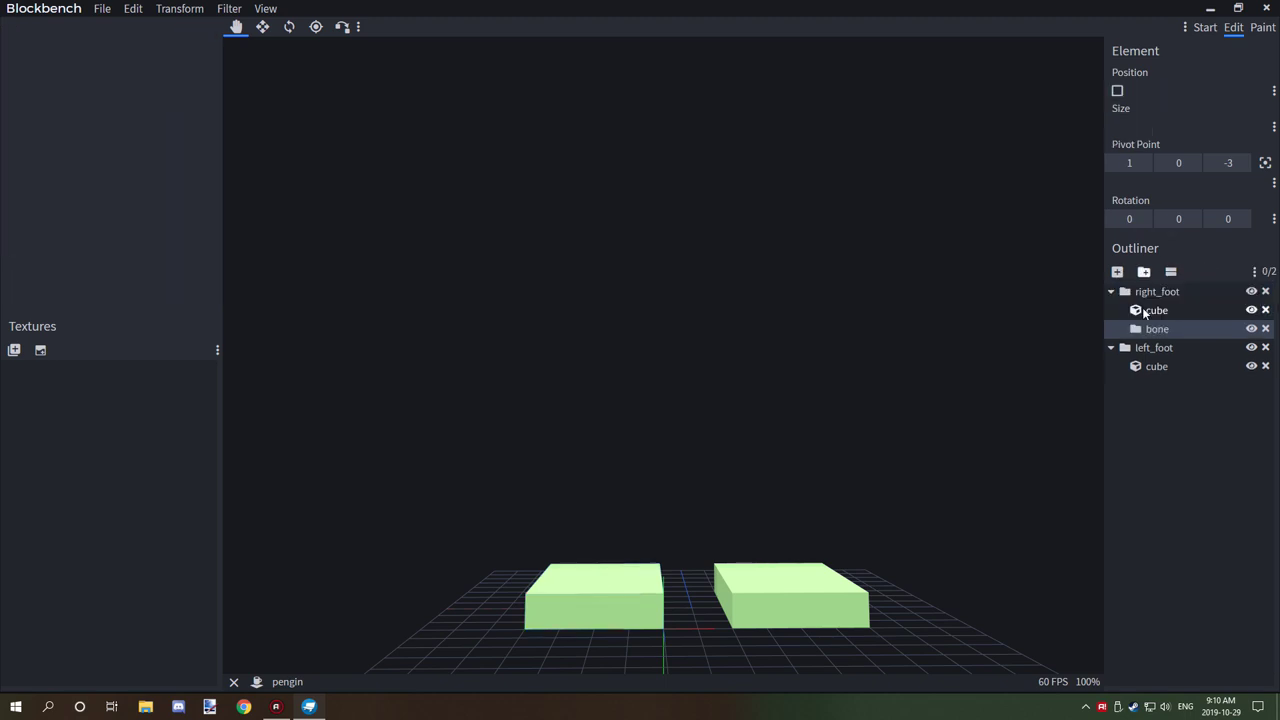
pyautogui.moveTo(1152, 330); pyautogui.dragTo(1180, 323)
pyautogui.moveTo(1168, 335); pyautogui.dragTo(1178, 394)
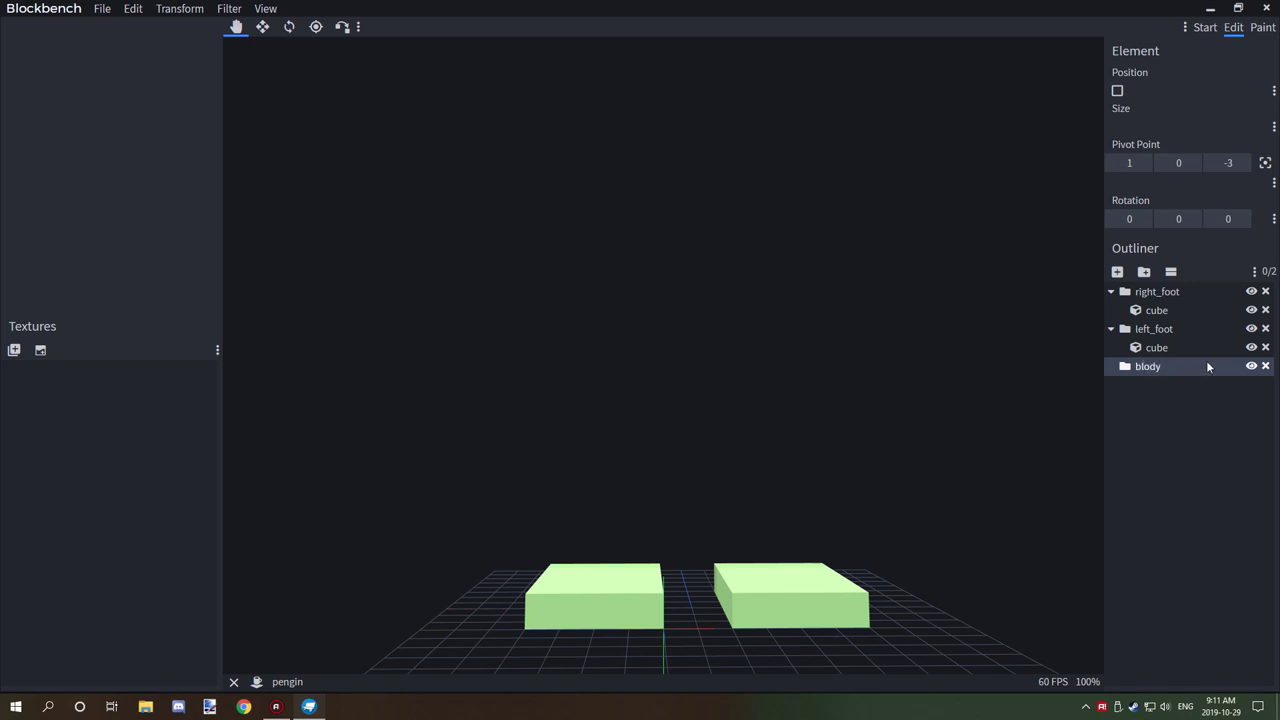
# Rename the blody group as body and clear the selection.
pyautogui.rightClick(1153, 366)
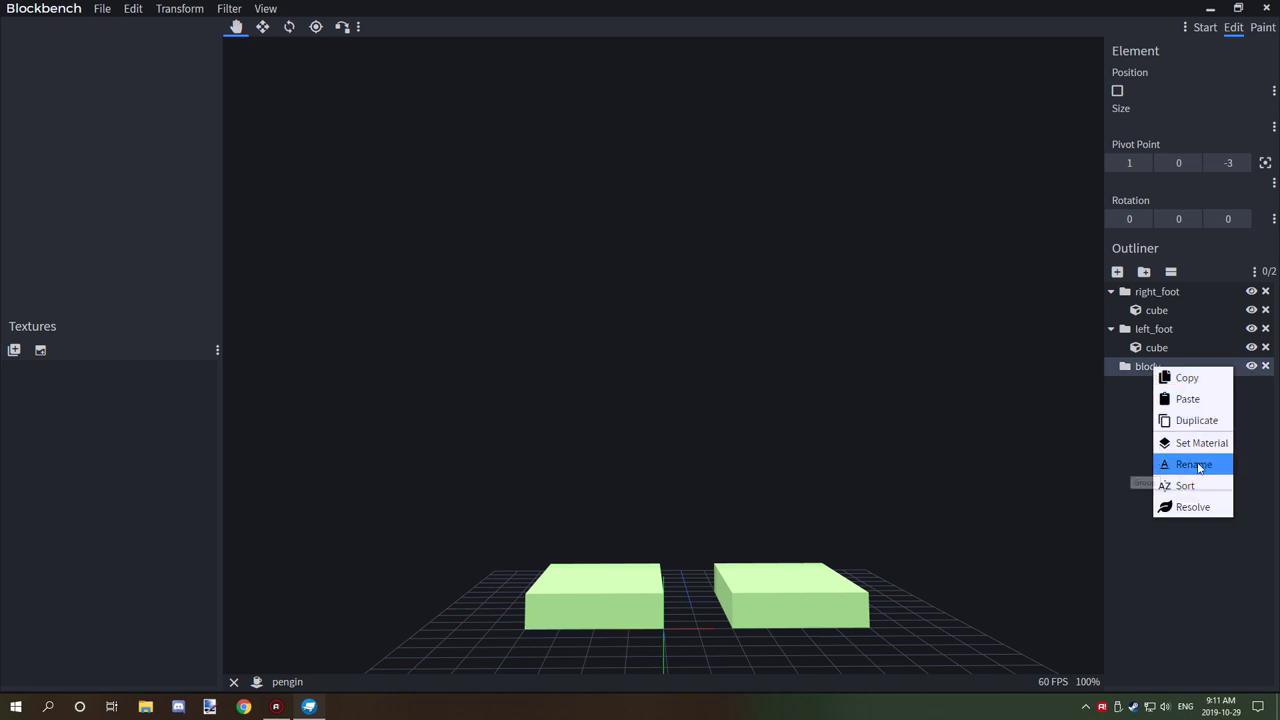
pyautogui.click(1194, 463)
pyautogui.write('body')
pyautogui.press('Return')
pyautogui.click(1231, 397)
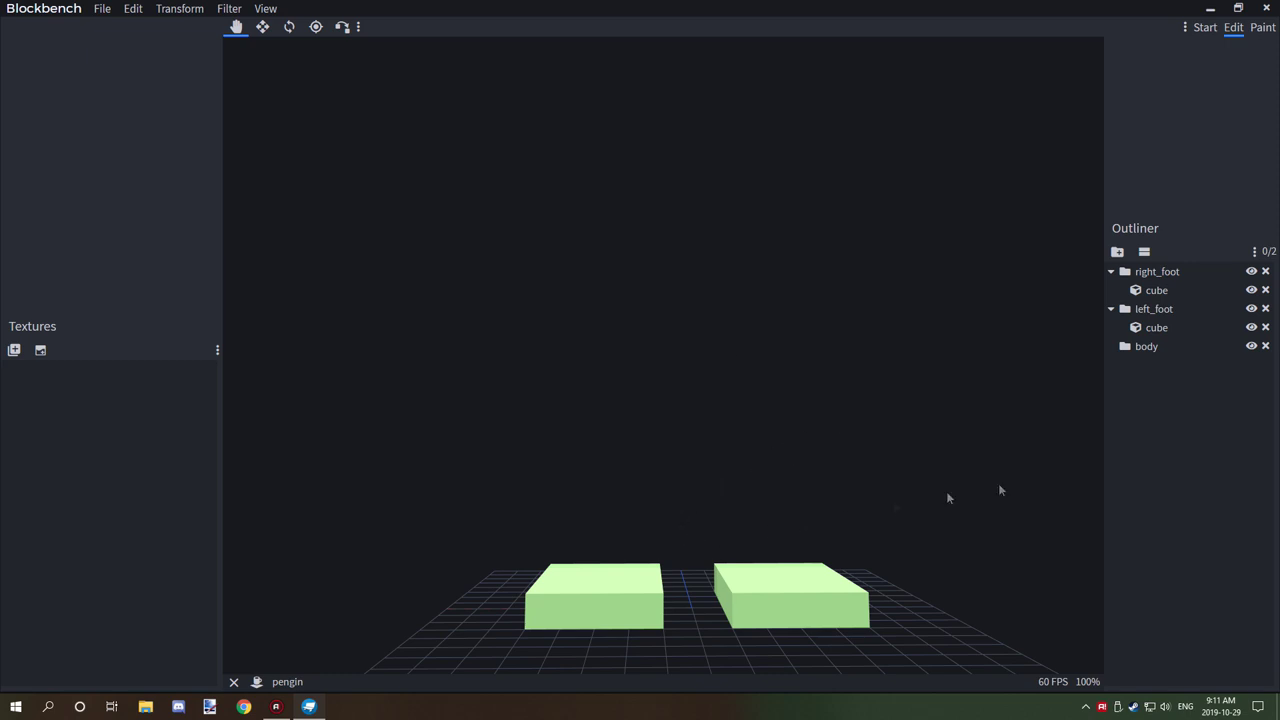
# Add a cube to the body group and raise it onto the feet at a height of 1.
pyautogui.click(1150, 346)
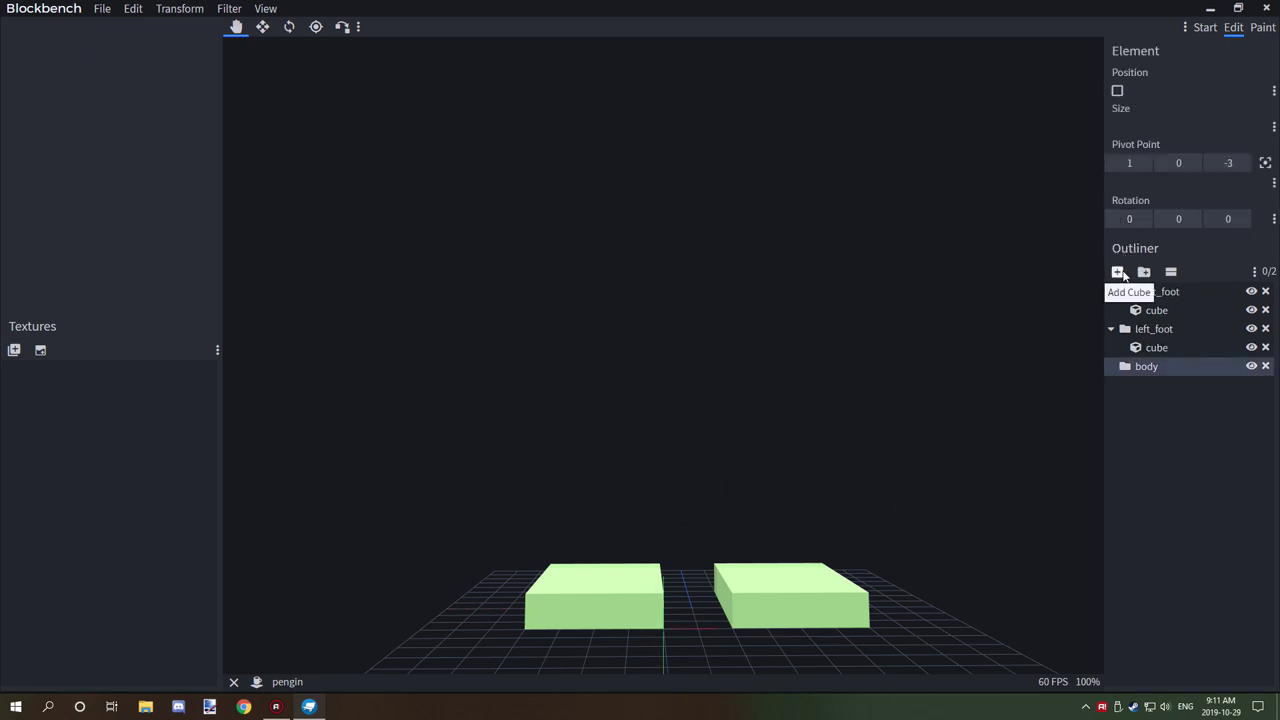
pyautogui.click(1118, 272)
pyautogui.moveTo(703, 471); pyautogui.dragTo(669, 562)
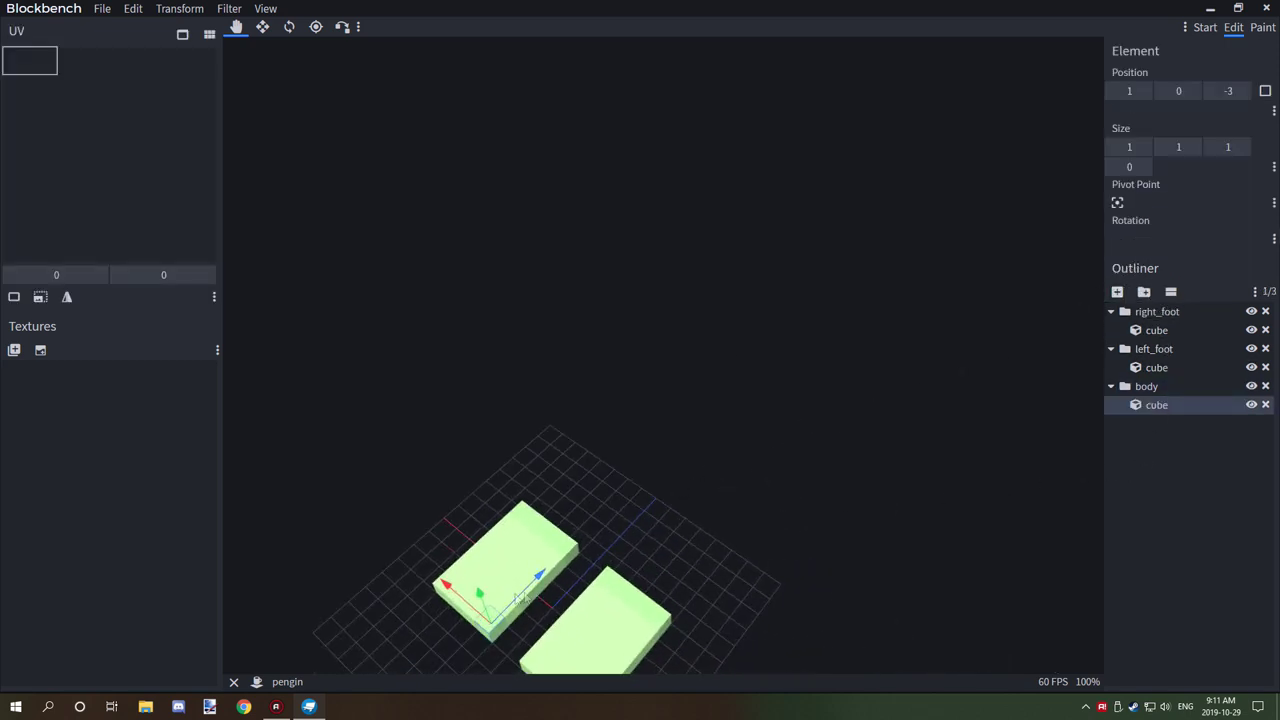
pyautogui.moveTo(470, 599); pyautogui.dragTo(481, 589)
pyautogui.moveTo(602, 540); pyautogui.dragTo(682, 490)
# Stretch the body cube upward into a tall block standing above the feet.
pyautogui.press('s')
pyautogui.moveTo(610, 542); pyautogui.dragTo(609, 200)
pyautogui.press('v')
pyautogui.press('s')
pyautogui.press('v')
pyautogui.press('s')
pyautogui.press('v')
pyautogui.moveTo(599, 405); pyautogui.dragTo(926, 479)
pyautogui.moveTo(920, 383); pyautogui.dragTo(1146, 402)
pyautogui.moveTo(846, 399); pyautogui.dragTo(741, 380)
# Resize the body cube to 12 by 12 by 4 at position -6, 1, -3.
pyautogui.press('s')
pyautogui.moveTo(606, 344); pyautogui.dragTo(775, 334)
pyautogui.press('v')
pyautogui.moveTo(795, 385); pyautogui.dragTo(1045, 423)
pyautogui.moveTo(695, 428)
pyautogui.mouseDown()
pyautogui.moveTo(719, 440)
pyautogui.moveTo(694, 436)
pyautogui.mouseUp()
pyautogui.press('s')
pyautogui.moveTo(470, 429); pyautogui.dragTo(536, 419)
pyautogui.press('v')
pyautogui.moveTo(643, 449); pyautogui.dragTo(858, 440)
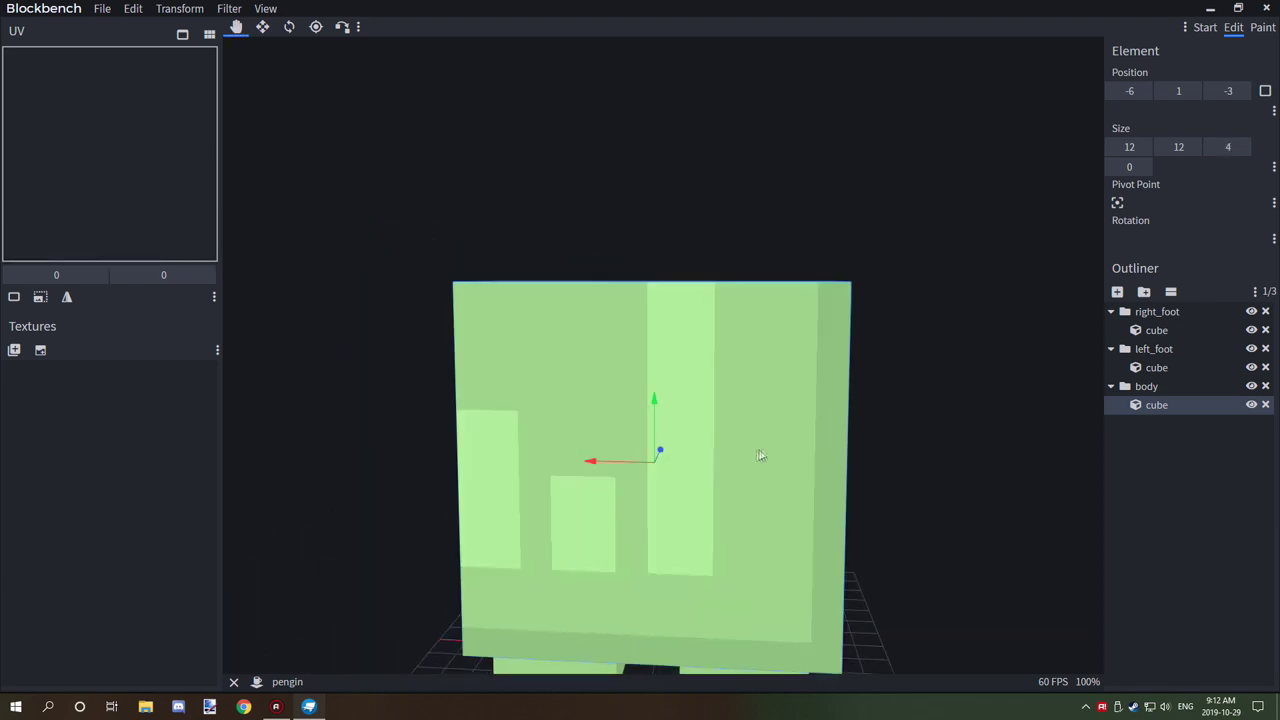
# Narrow the body cube to a width of 10 at position -5, 1, -3.
pyautogui.press('s')
pyautogui.moveTo(590, 461)
pyautogui.mouseDown()
pyautogui.moveTo(669, 460)
pyautogui.moveTo(605, 465)
pyautogui.mouseUp()
pyautogui.press('v')
pyautogui.moveTo(857, 466); pyautogui.dragTo(608, 472)
pyautogui.moveTo(800, 415); pyautogui.dragTo(732, 402)
pyautogui.moveTo(866, 390); pyautogui.dragTo(827, 378)
pyautogui.moveTo(907, 122); pyautogui.dragTo(957, 134)
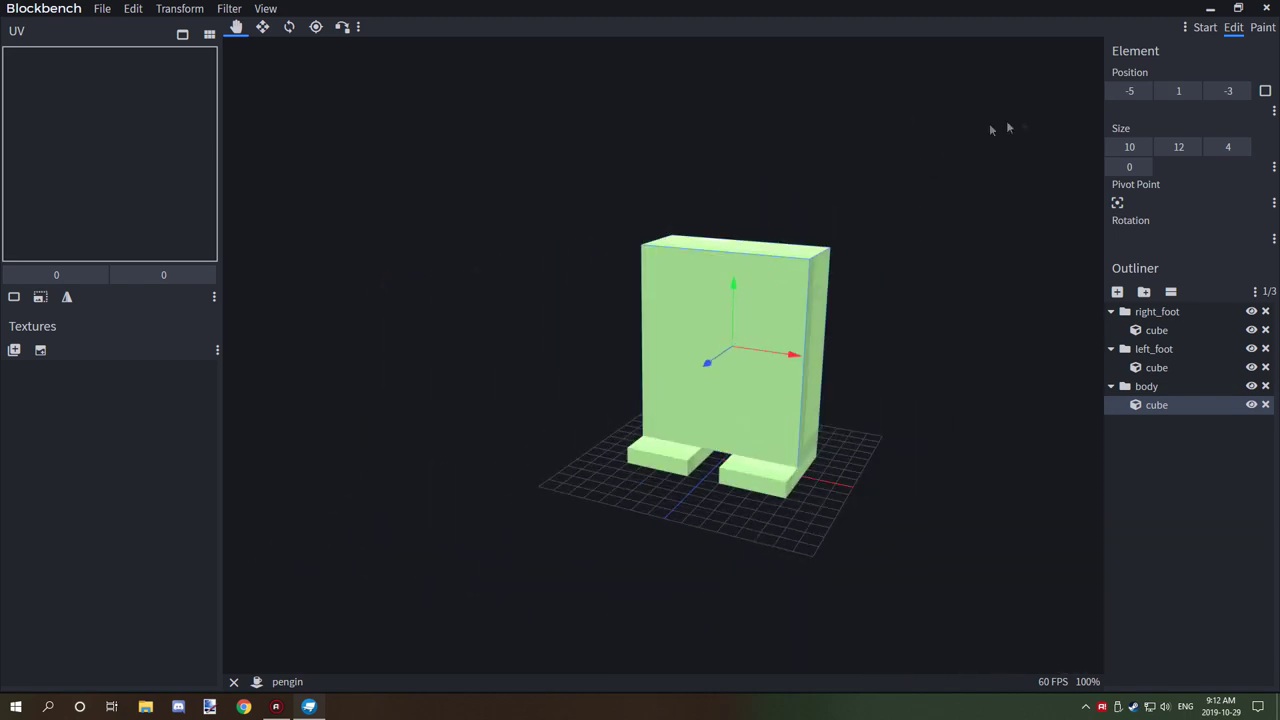
# Duplicate the body cube and make the copy a 1-deep front panel at position -5, 1, 1.
pyautogui.rightClick(1160, 405)
pyautogui.click(1206, 440)
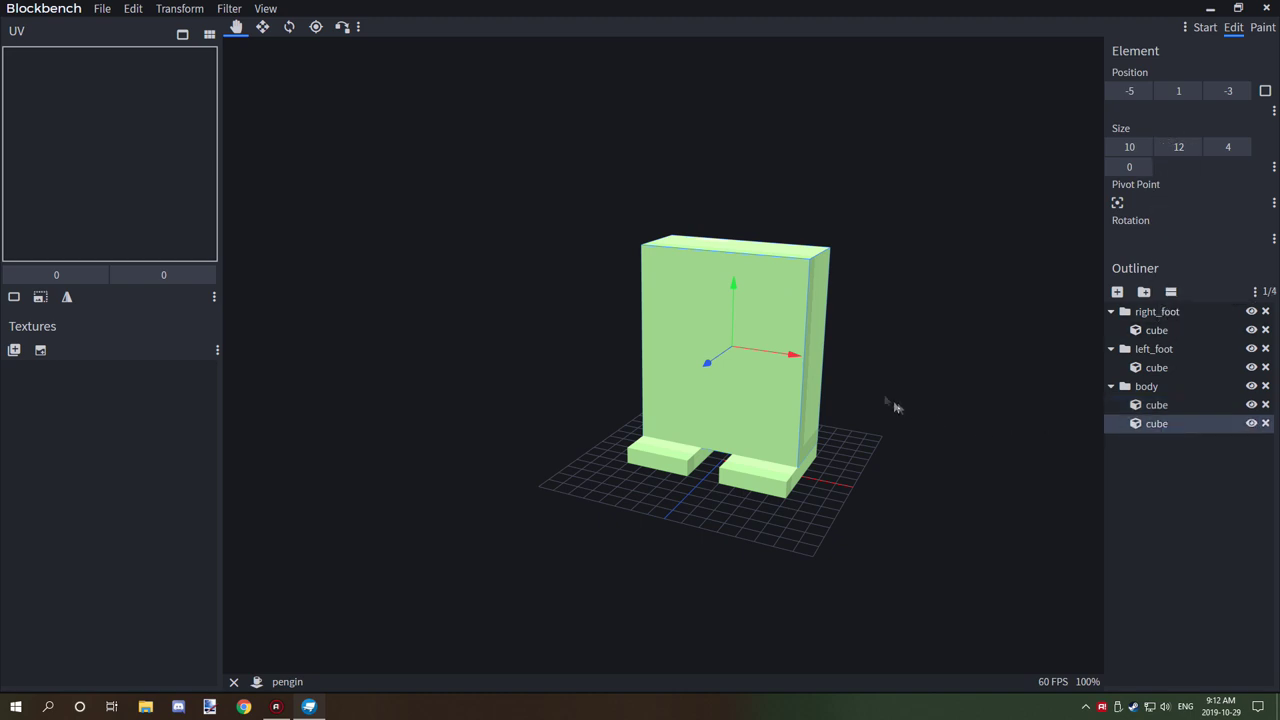
pyautogui.moveTo(713, 365)
pyautogui.mouseDown()
pyautogui.moveTo(687, 393)
pyautogui.moveTo(710, 368)
pyautogui.mouseUp()
# Trim the front panel to 8 wide and 10 high at position -4, 2, 1.
pyautogui.press('s')
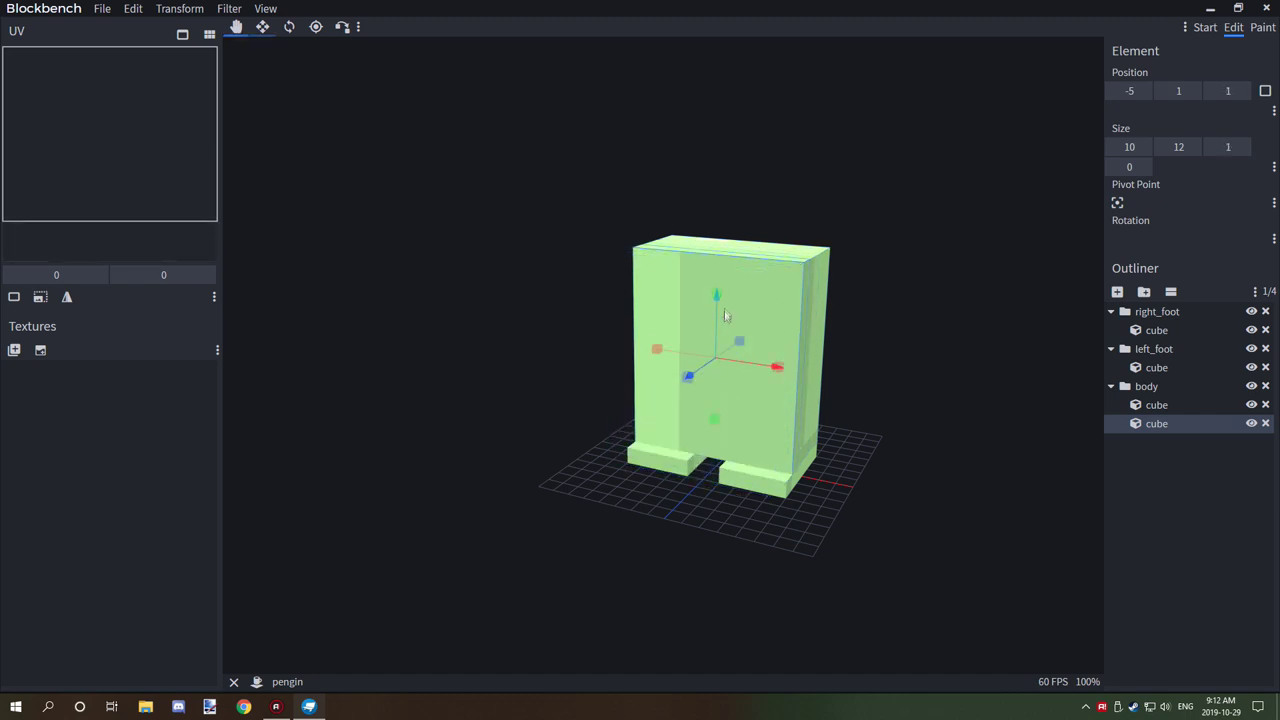
pyautogui.moveTo(720, 311); pyautogui.dragTo(721, 320)
pyautogui.moveTo(776, 376); pyautogui.dragTo(706, 415)
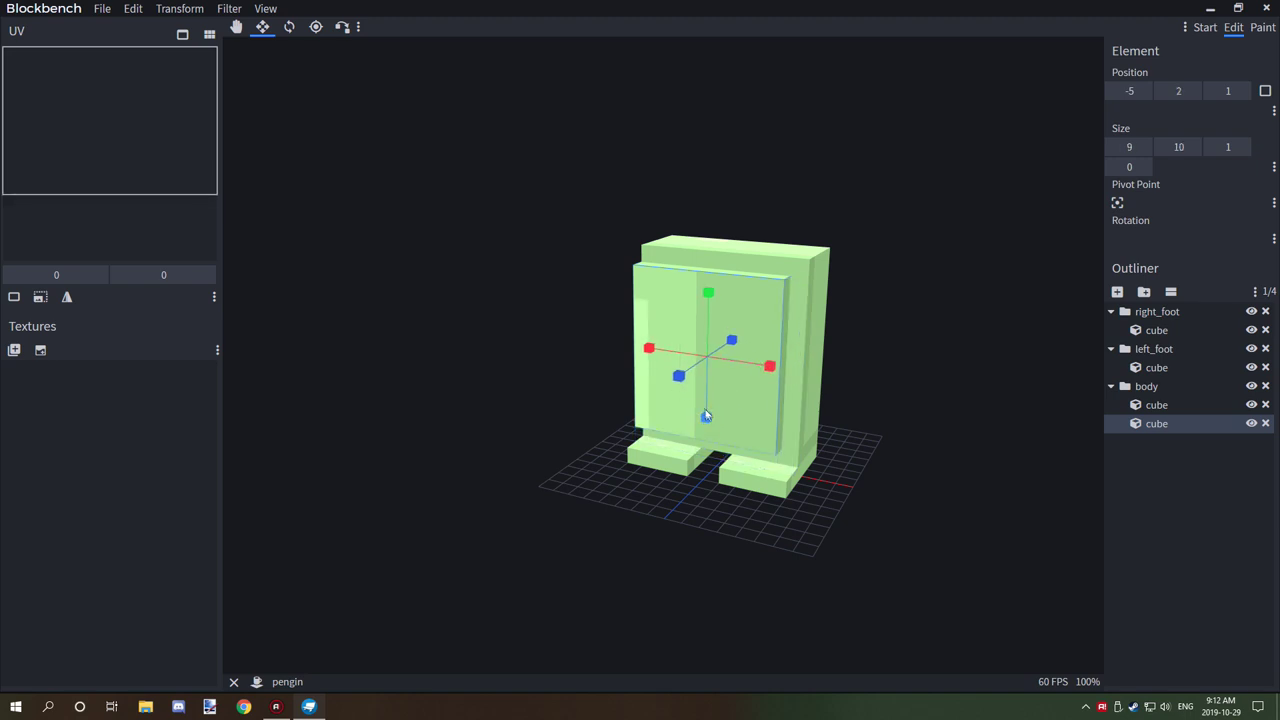
pyautogui.moveTo(651, 350); pyautogui.dragTo(670, 352)
pyautogui.press('v')
pyautogui.moveTo(891, 404); pyautogui.dragTo(744, 378)
pyautogui.moveTo(989, 414); pyautogui.dragTo(970, 418)
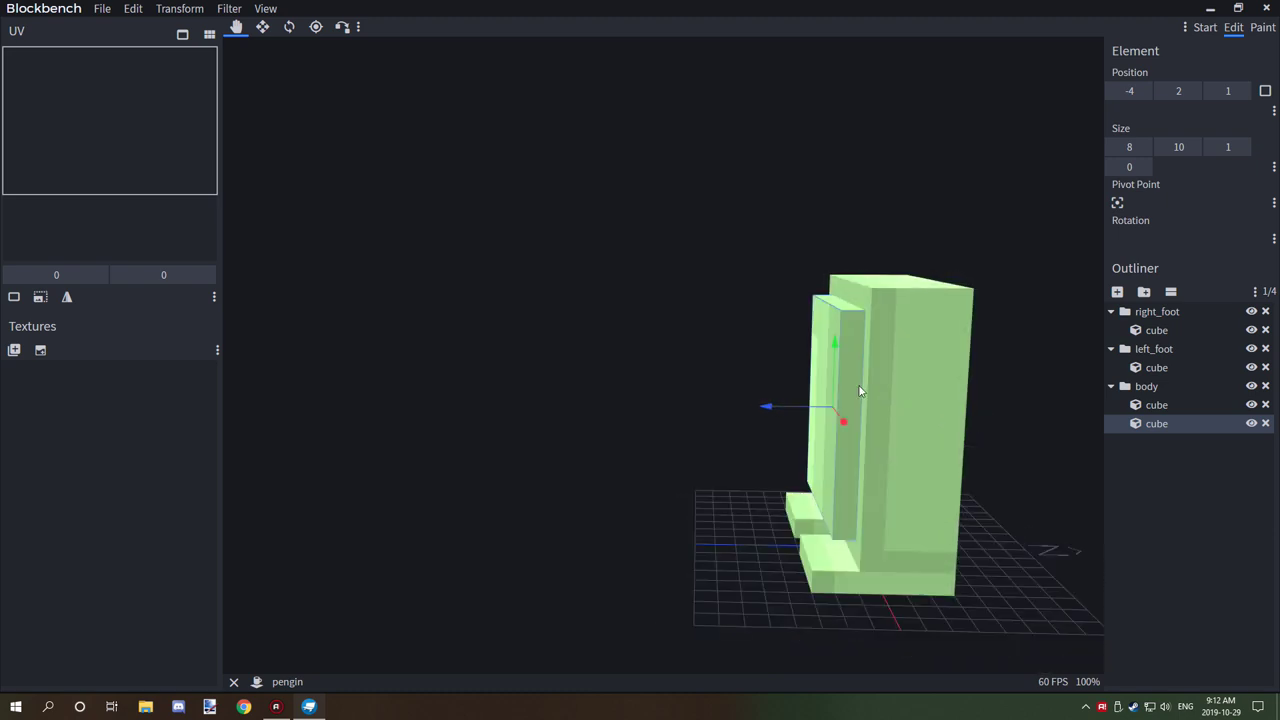
# Duplicate the belly panel and move the copy to the body's back at position -4, 2, -4.
pyautogui.rightClick(1163, 425)
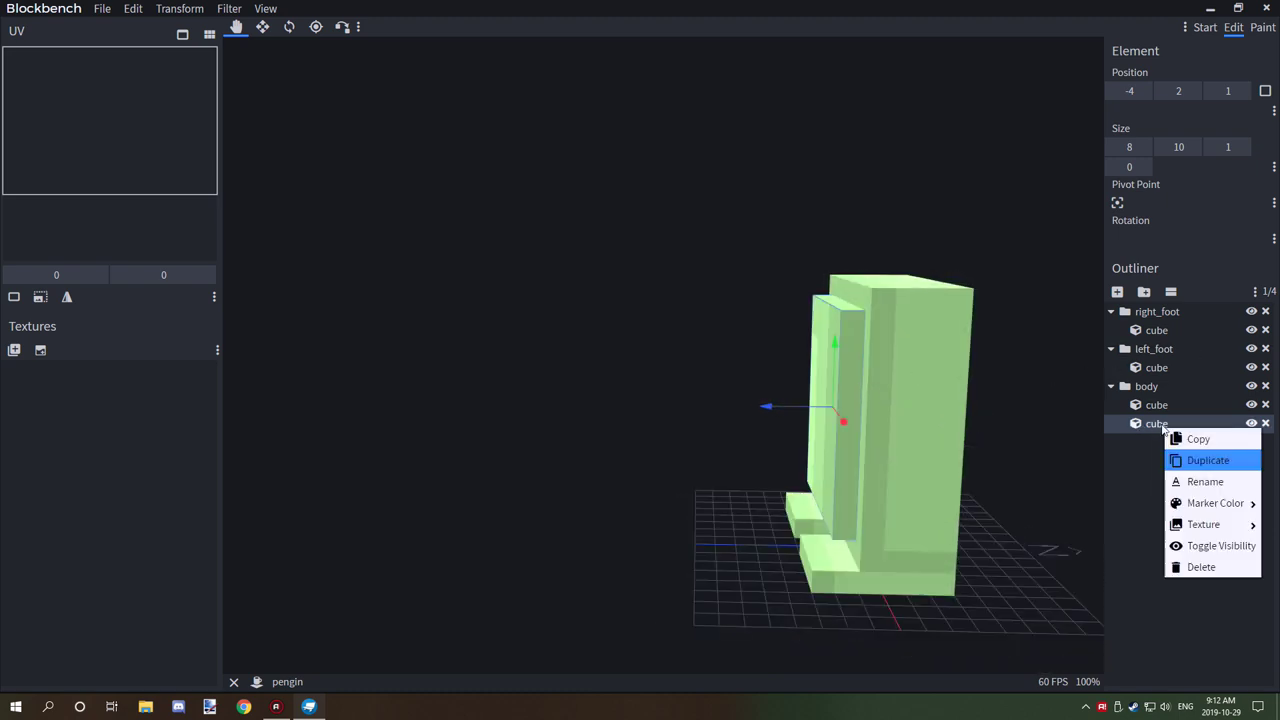
pyautogui.click(1214, 461)
pyautogui.moveTo(798, 406); pyautogui.dragTo(904, 407)
pyautogui.moveTo(1050, 453); pyautogui.dragTo(1030, 414)
pyautogui.scroll(-5, 797, 442)
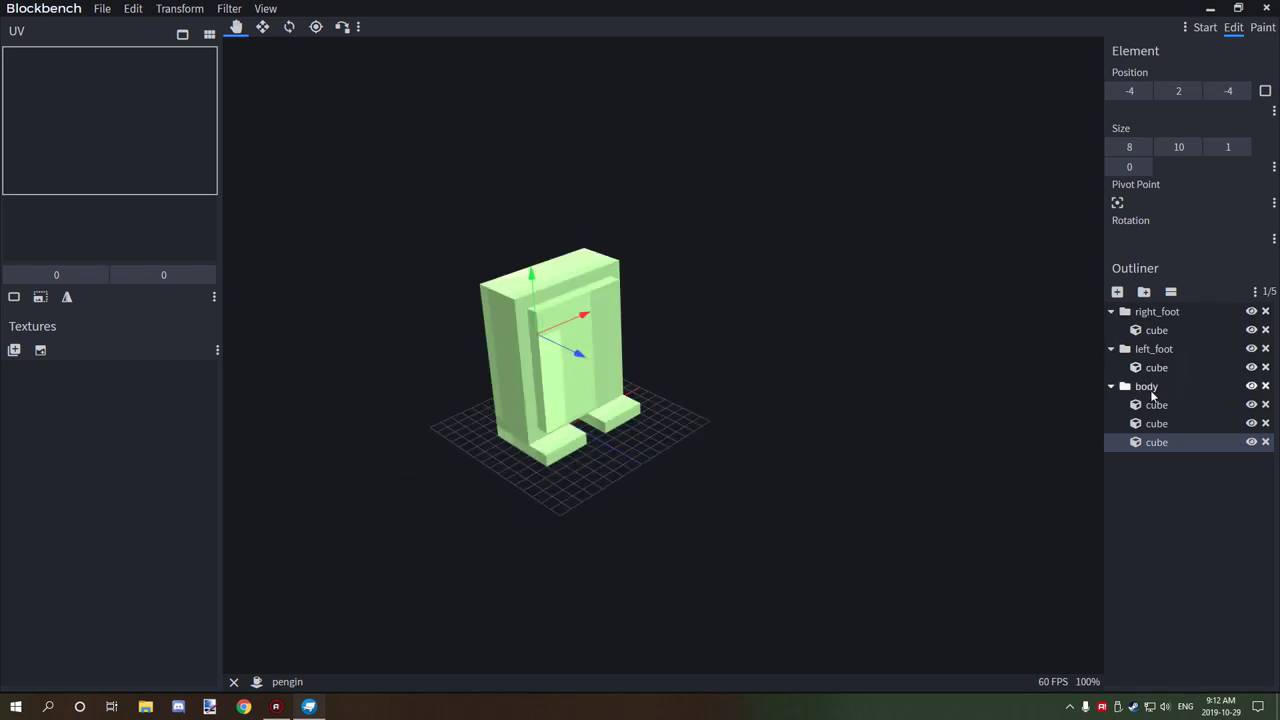
# Add a group, move it to the outliner's top level below body, and name it head.
pyautogui.click(1144, 291)
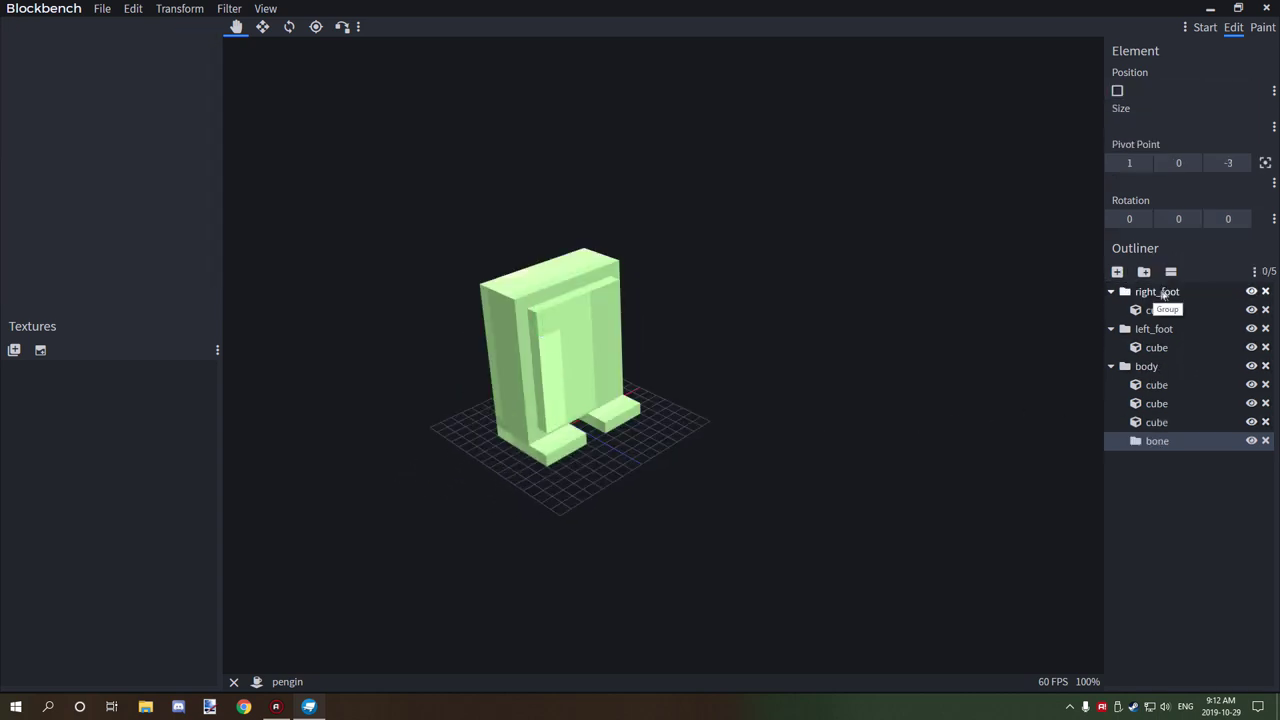
pyautogui.moveTo(1165, 443); pyautogui.dragTo(1127, 464)
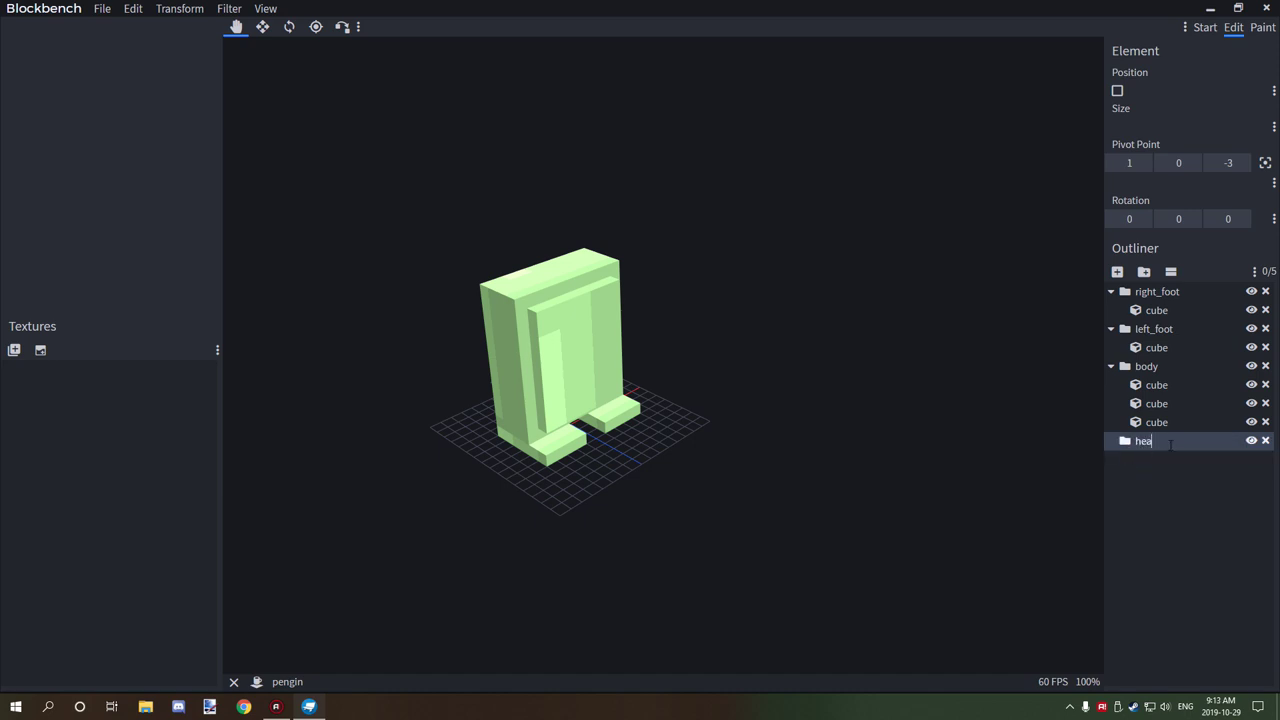
pyautogui.moveTo(642, 324); pyautogui.dragTo(692, 338)
# Add a cube to the head group and raise it to the body's top at position 1, 13, -3.
pyautogui.click(1117, 271)
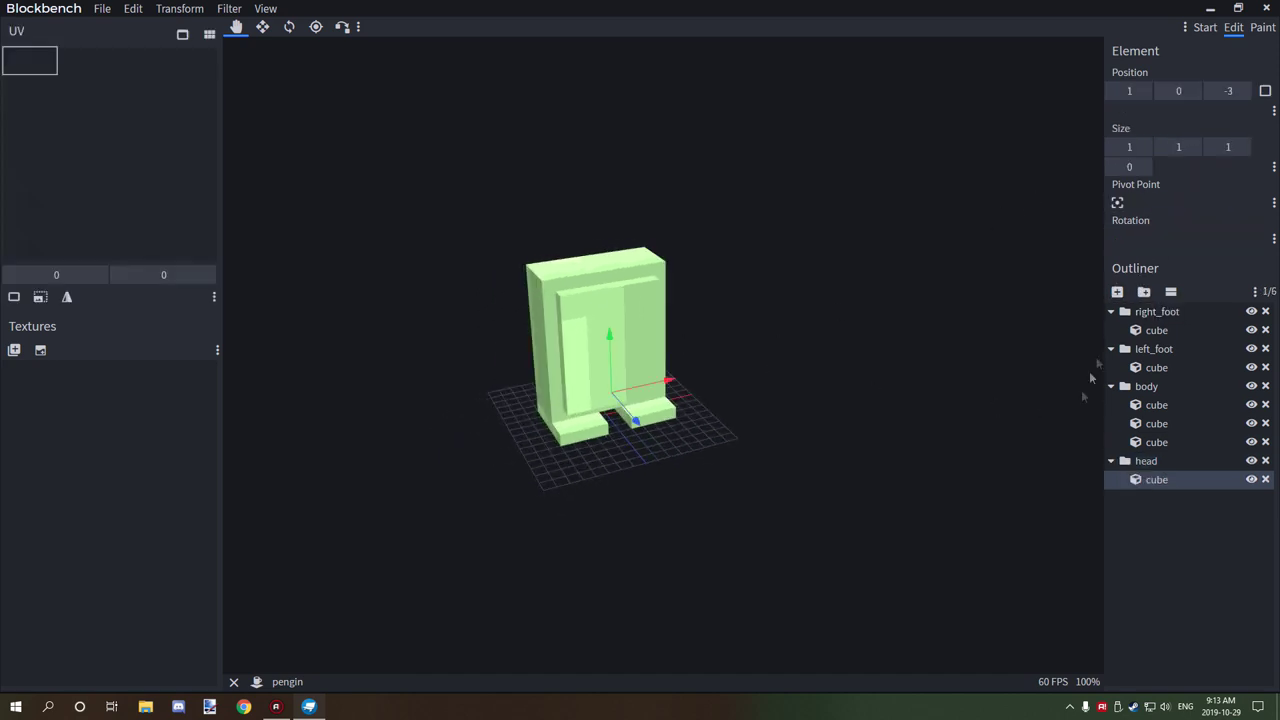
pyautogui.moveTo(612, 373); pyautogui.dragTo(601, 229)
pyautogui.moveTo(750, 230); pyautogui.dragTo(813, 294)
# Stretch the head cube into a flat 8 by 1 by 8 slab at position 1, 13, -4.
pyautogui.press('s')
pyautogui.moveTo(571, 376); pyautogui.dragTo(485, 378)
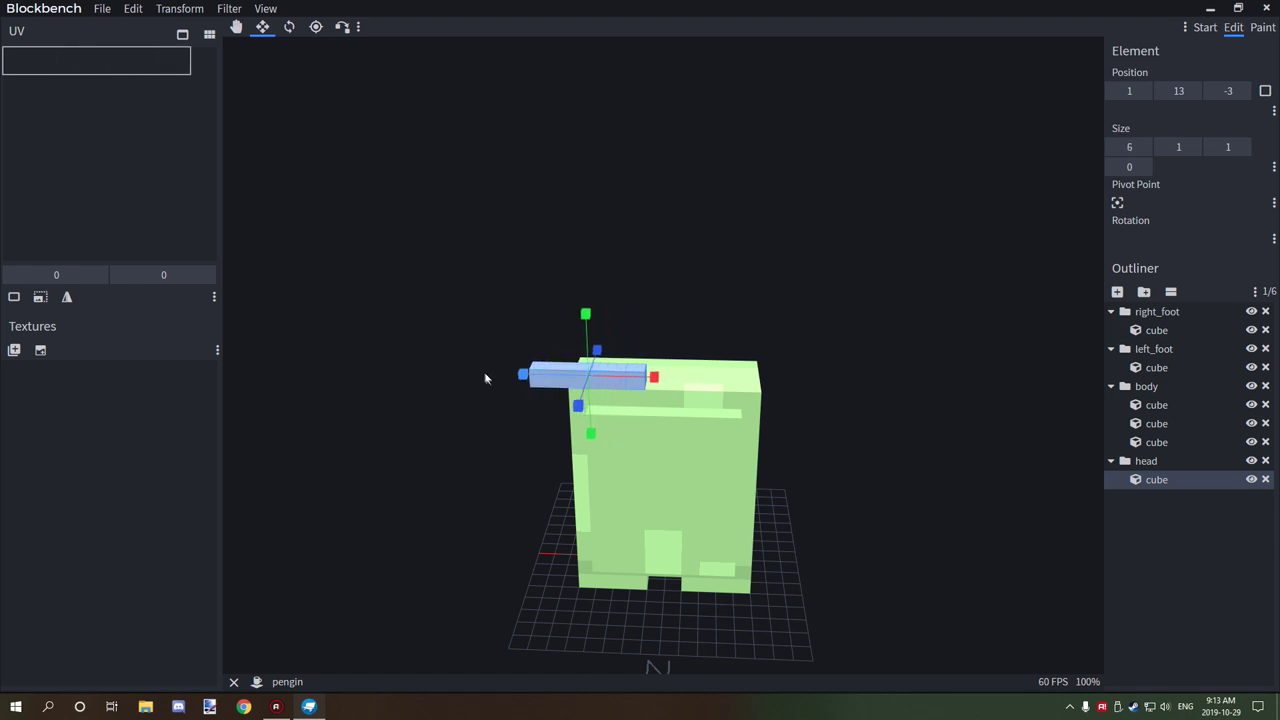
pyautogui.moveTo(474, 378); pyautogui.dragTo(668, 277)
pyautogui.press('v')
pyautogui.press('s')
pyautogui.press('v')
pyautogui.moveTo(617, 279); pyautogui.dragTo(706, 285)
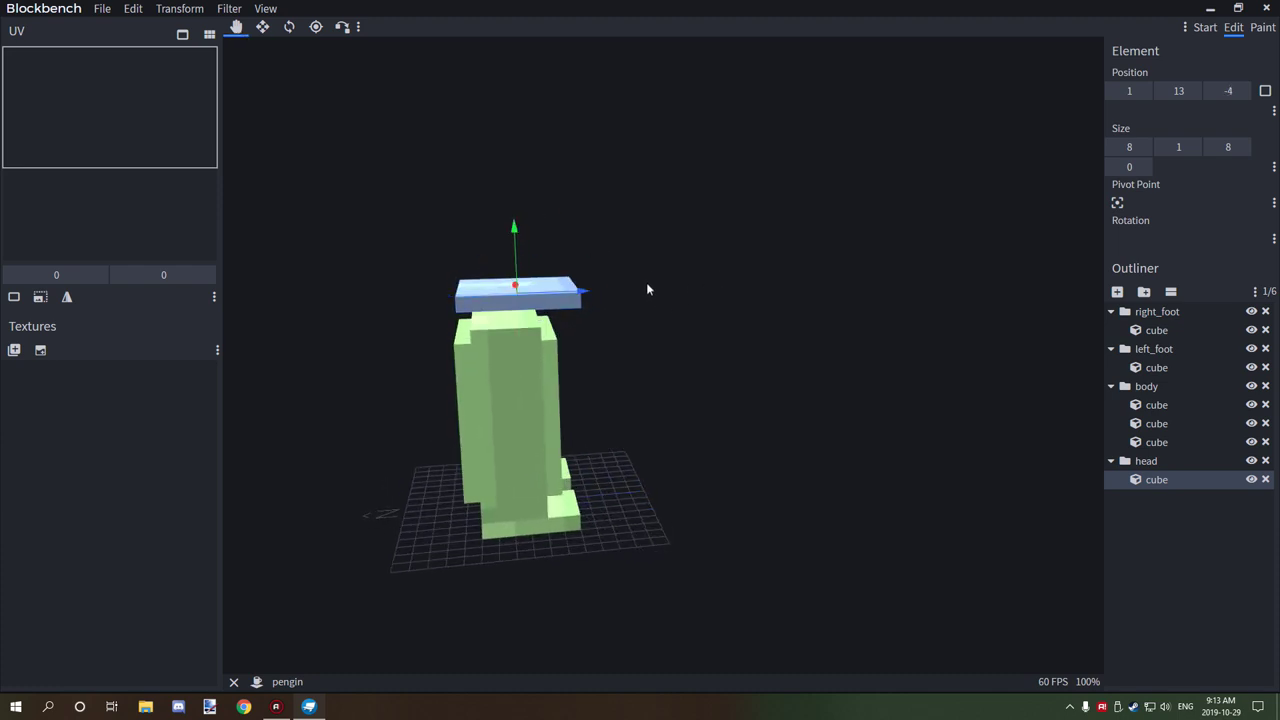
# Reselect the head cube and move it backward along the Z axis to -5.
pyautogui.click(512, 332)
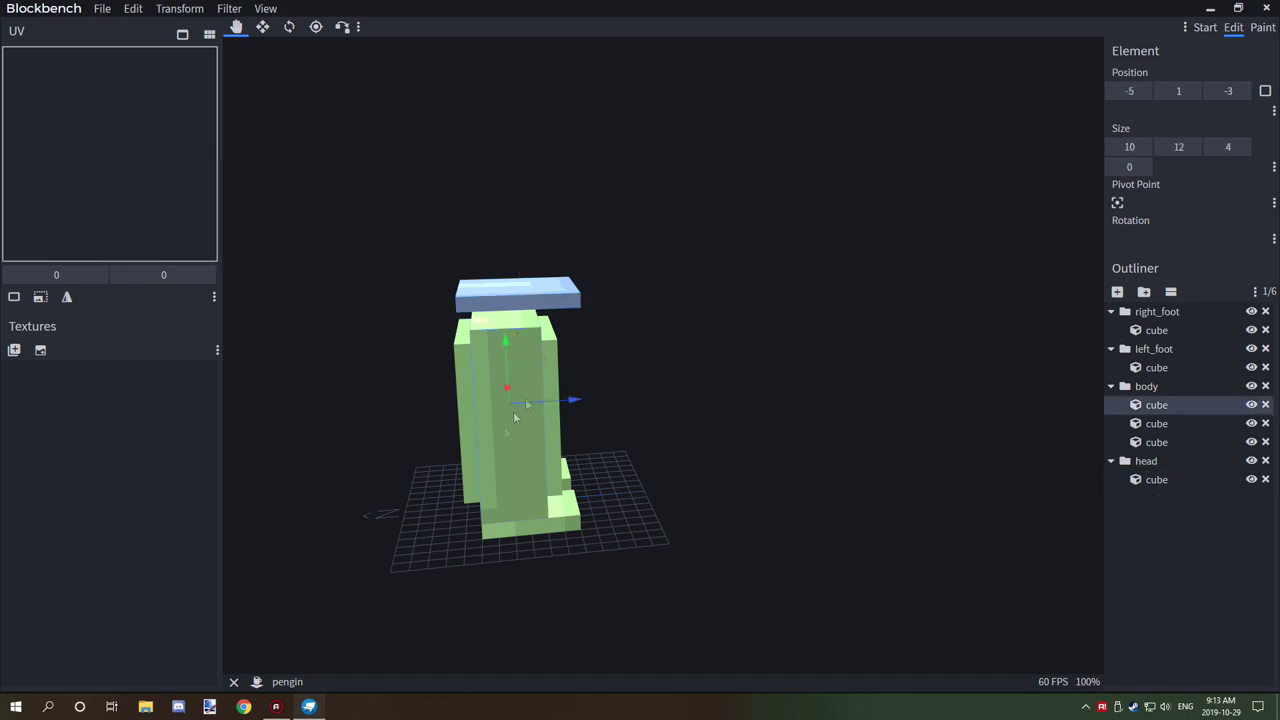
pyautogui.doubleClick(575, 292)
pyautogui.moveTo(586, 293); pyautogui.dragTo(560, 287)
pyautogui.moveTo(652, 298); pyautogui.dragTo(785, 322)
pyautogui.moveTo(603, 410); pyautogui.dragTo(643, 398)
# Stretch the head slab upward into a tall block.
pyautogui.press('v')
pyautogui.press('s')
pyautogui.moveTo(678, 333); pyautogui.dragTo(684, 257)
pyautogui.press('v')
pyautogui.moveTo(618, 356); pyautogui.dragTo(693, 327)
pyautogui.moveTo(948, 357); pyautogui.dragTo(475, 318)
pyautogui.moveTo(745, 156); pyautogui.dragTo(792, 293)
pyautogui.scroll(2, 794, 293)
# Adjust the head cube's size to 7 high and 8 deep.
pyautogui.press('s')
pyautogui.moveTo(708, 332); pyautogui.dragTo(752, 330)
pyautogui.moveTo(659, 264); pyautogui.dragTo(665, 253)
pyautogui.moveTo(657, 319); pyautogui.dragTo(657, 329)
pyautogui.press('v')
pyautogui.moveTo(862, 356); pyautogui.dragTo(975, 370)
pyautogui.scroll(-3, 838, 351)
# Move the head cube along the X axis over the body to position -4, 13, -5.
pyautogui.moveTo(715, 364); pyautogui.dragTo(650, 381)
pyautogui.moveTo(640, 297); pyautogui.dragTo(634, 297)
pyautogui.moveTo(612, 350); pyautogui.dragTo(609, 341)
pyautogui.moveTo(740, 351); pyautogui.dragTo(666, 312)
# Shrink the head cube to 6 wide and 6 high at position -3, 13, -5.
pyautogui.press('s')
pyautogui.moveTo(735, 357); pyautogui.dragTo(718, 362)
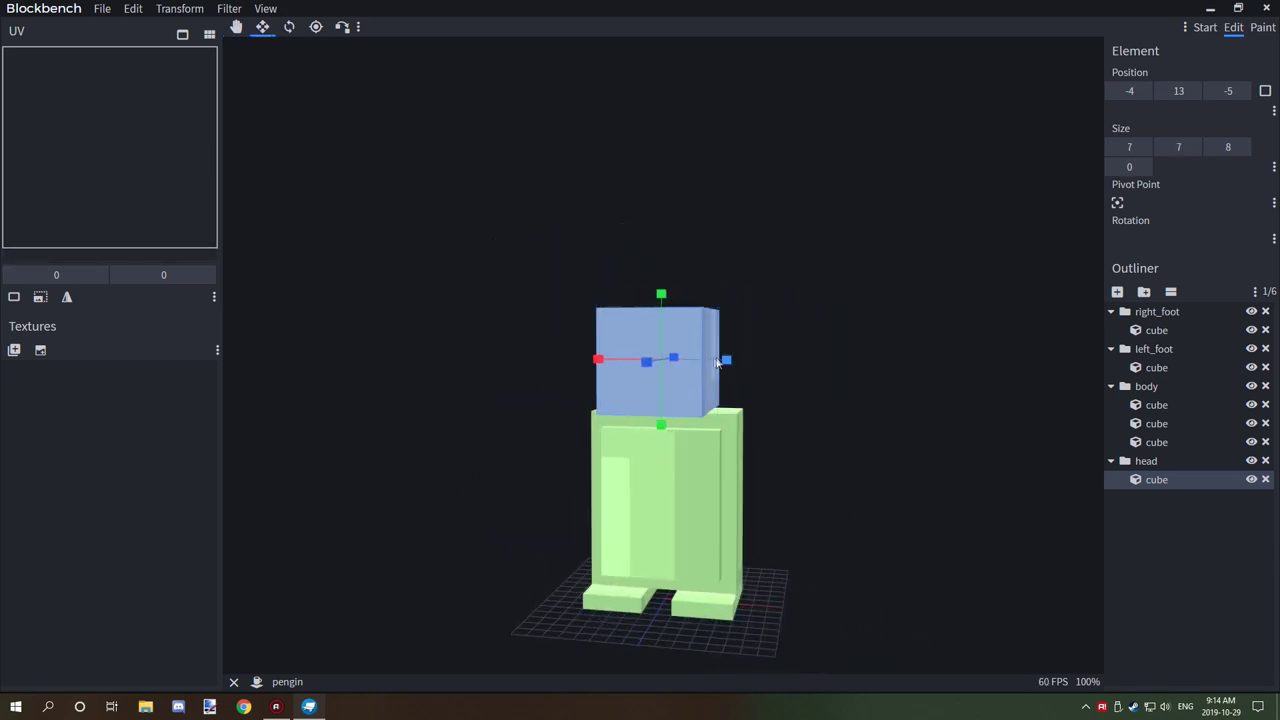
pyautogui.moveTo(600, 359); pyautogui.dragTo(634, 361)
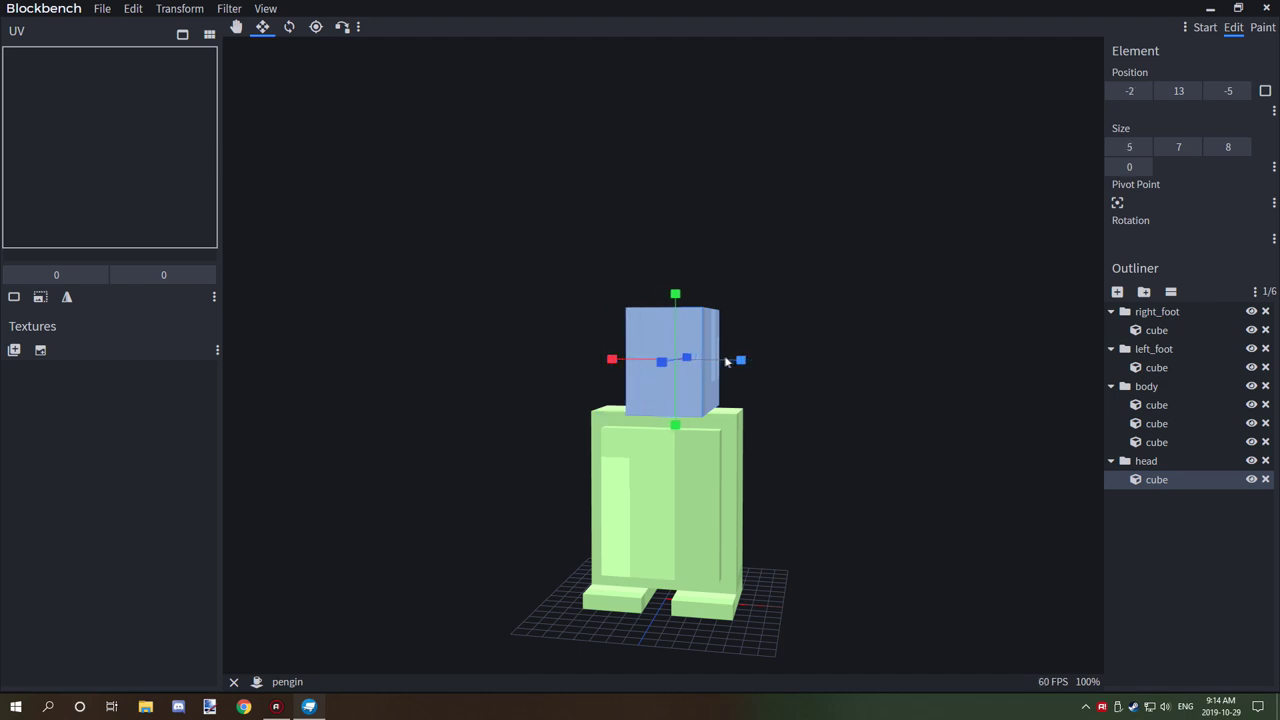
pyautogui.moveTo(617, 358); pyautogui.dragTo(605, 358)
pyautogui.moveTo(828, 400); pyautogui.dragTo(848, 415)
pyautogui.moveTo(645, 282); pyautogui.dragTo(648, 302)
pyautogui.press('v')
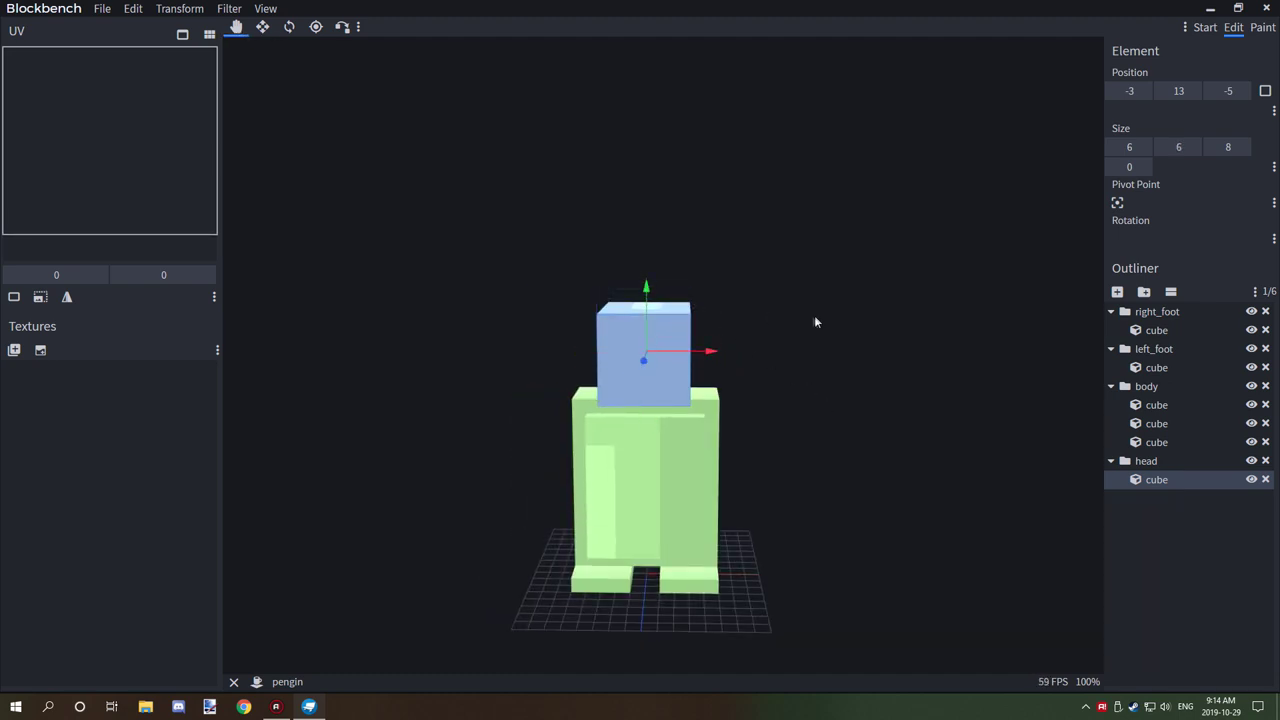
# Reduce the head cube's depth to 6 and place it at position -3, 13, -4.
pyautogui.moveTo(815, 322); pyautogui.dragTo(572, 319)
pyautogui.press('s')
pyautogui.moveTo(876, 381); pyautogui.dragTo(848, 374)
pyautogui.press('v')
pyautogui.moveTo(741, 368); pyautogui.dragTo(762, 367)
pyautogui.moveTo(971, 416); pyautogui.dragTo(1158, 403)
pyautogui.moveTo(870, 403); pyautogui.dragTo(1058, 411)
pyautogui.moveTo(909, 411); pyautogui.dragTo(748, 378)
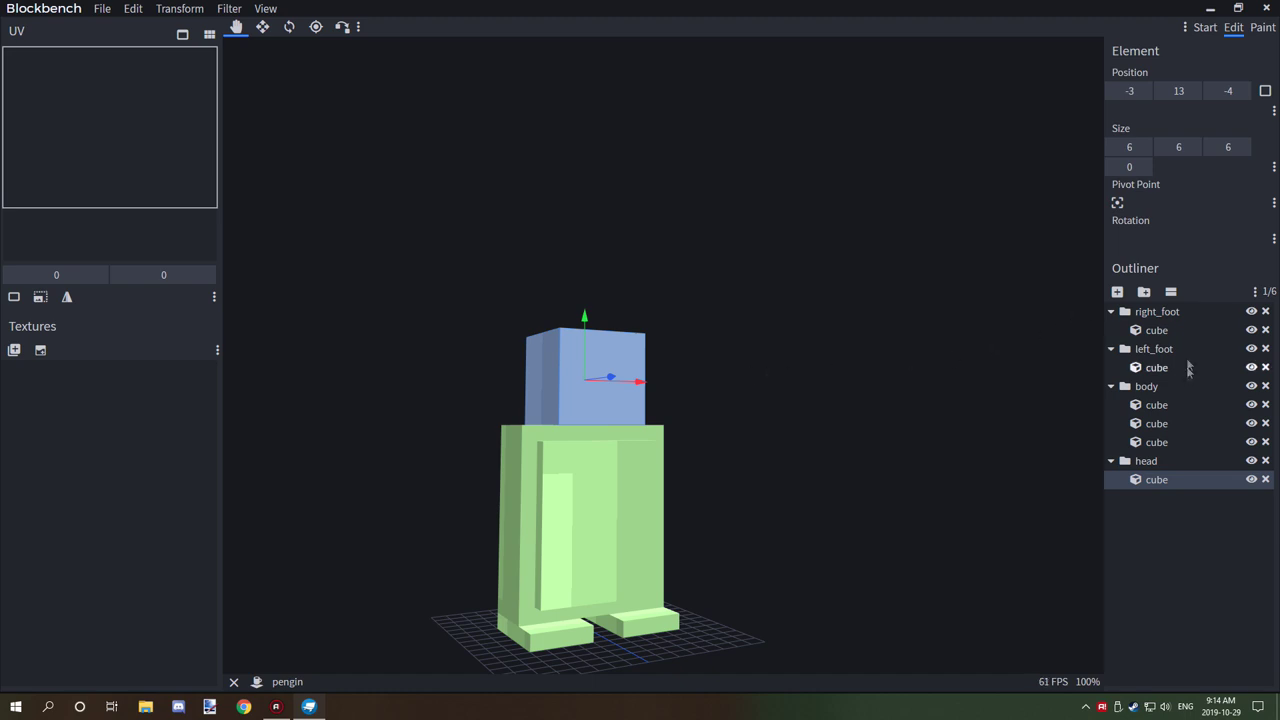
pyautogui.moveTo(960, 328); pyautogui.dragTo(862, 366)
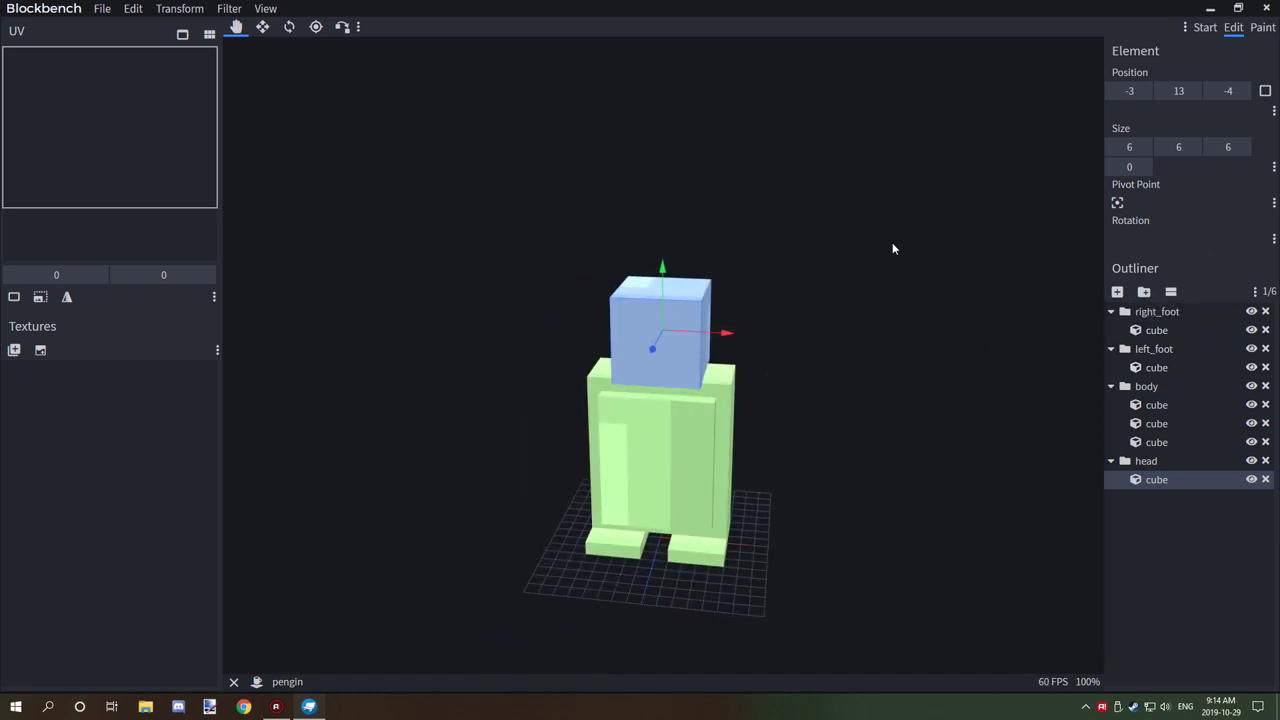
pyautogui.moveTo(893, 244); pyautogui.dragTo(917, 228)
# Add a beak cube to the head group and move it to the face at position 0, 14, 2.
pyautogui.click(1117, 291)
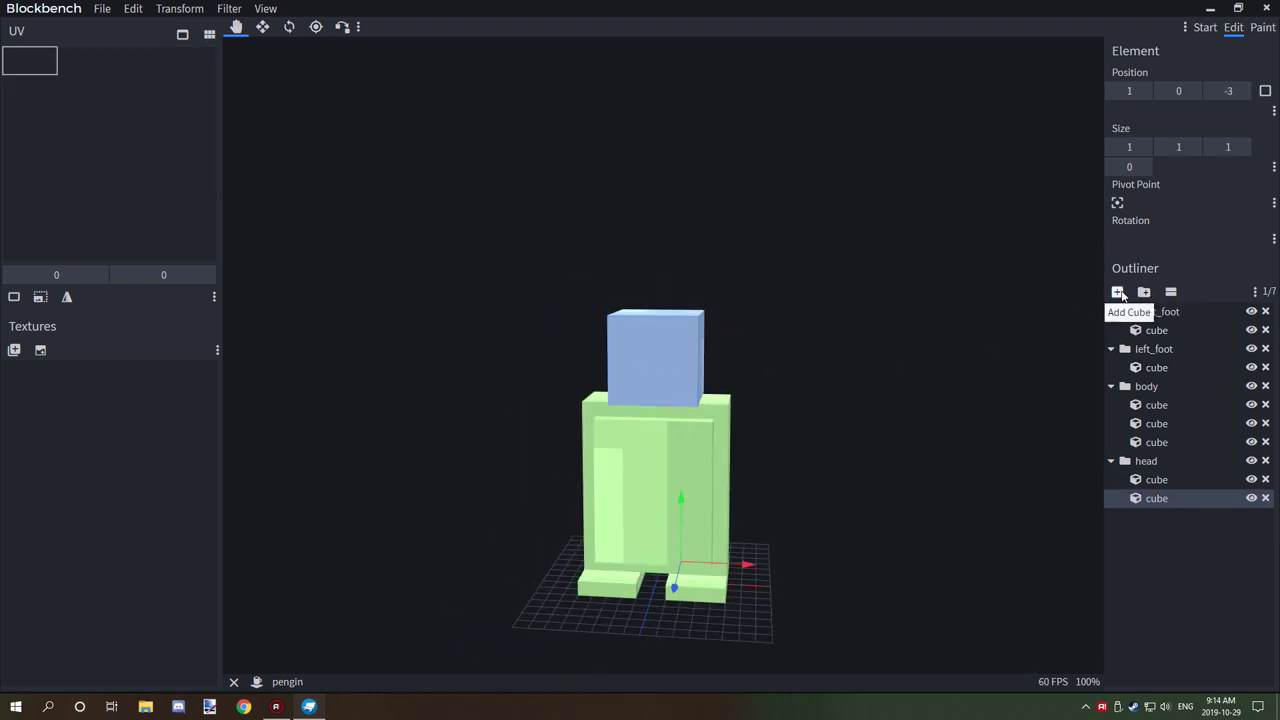
pyautogui.moveTo(688, 487); pyautogui.dragTo(701, 341)
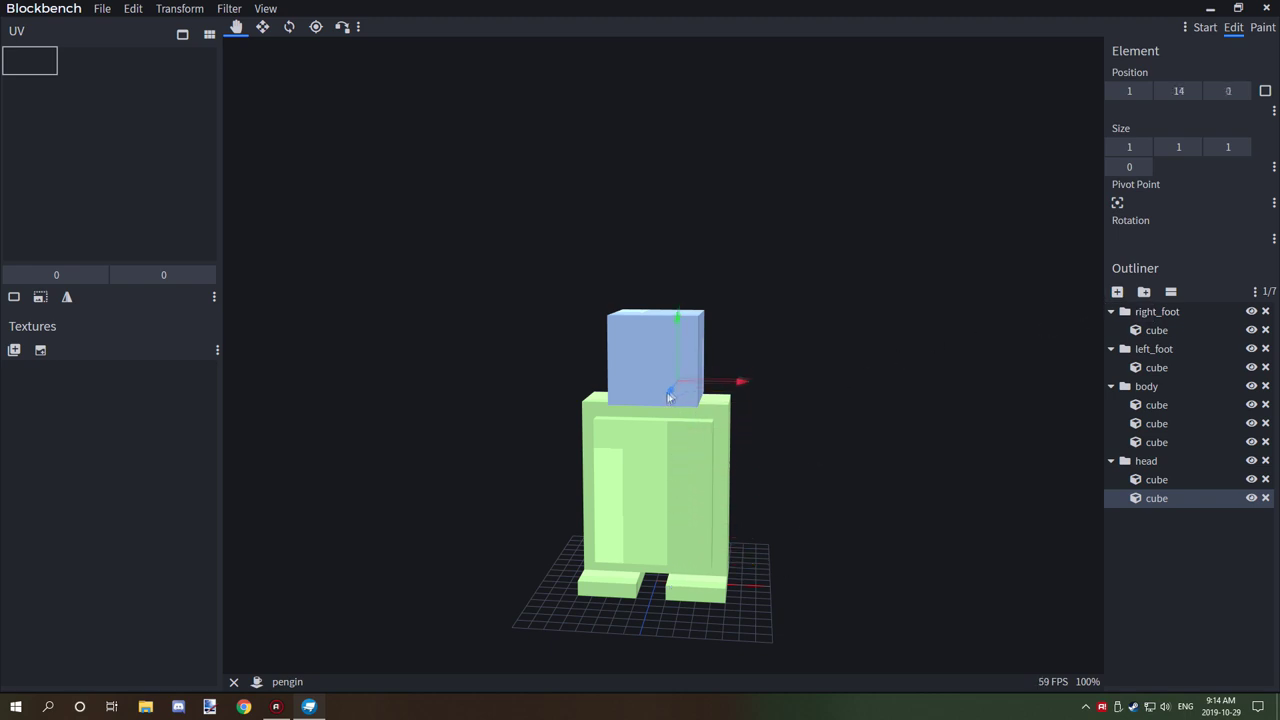
pyautogui.moveTo(753, 398); pyautogui.dragTo(715, 407)
pyautogui.moveTo(676, 391)
pyautogui.mouseDown()
pyautogui.moveTo(691, 385)
pyautogui.moveTo(662, 399)
pyautogui.mouseUp()
pyautogui.moveTo(736, 378); pyautogui.dragTo(724, 378)
# Widen the beak cube to 2 so it sits centred at position -1, 14, 2.
pyautogui.press('s')
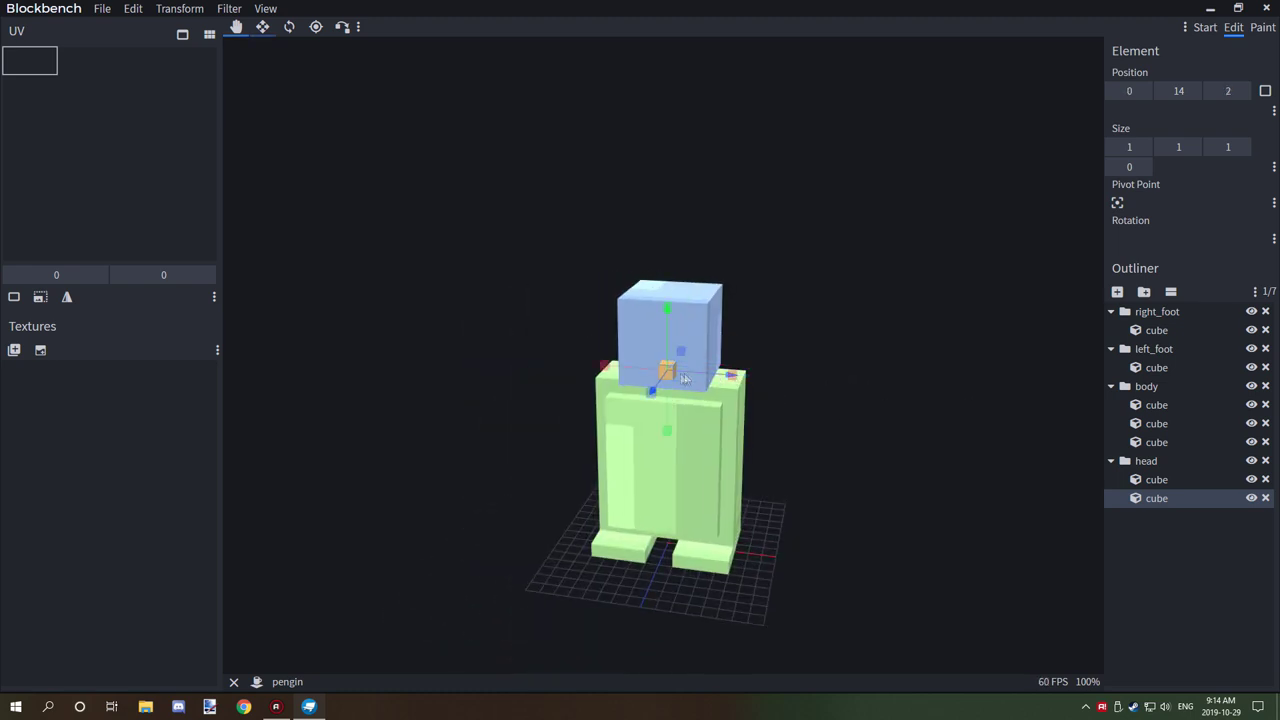
pyautogui.moveTo(619, 368); pyautogui.dragTo(609, 367)
pyautogui.press('v')
pyautogui.moveTo(842, 406); pyautogui.dragTo(912, 422)
pyautogui.moveTo(803, 474); pyautogui.dragTo(748, 494)
pyautogui.moveTo(826, 404); pyautogui.dragTo(1128, 406)
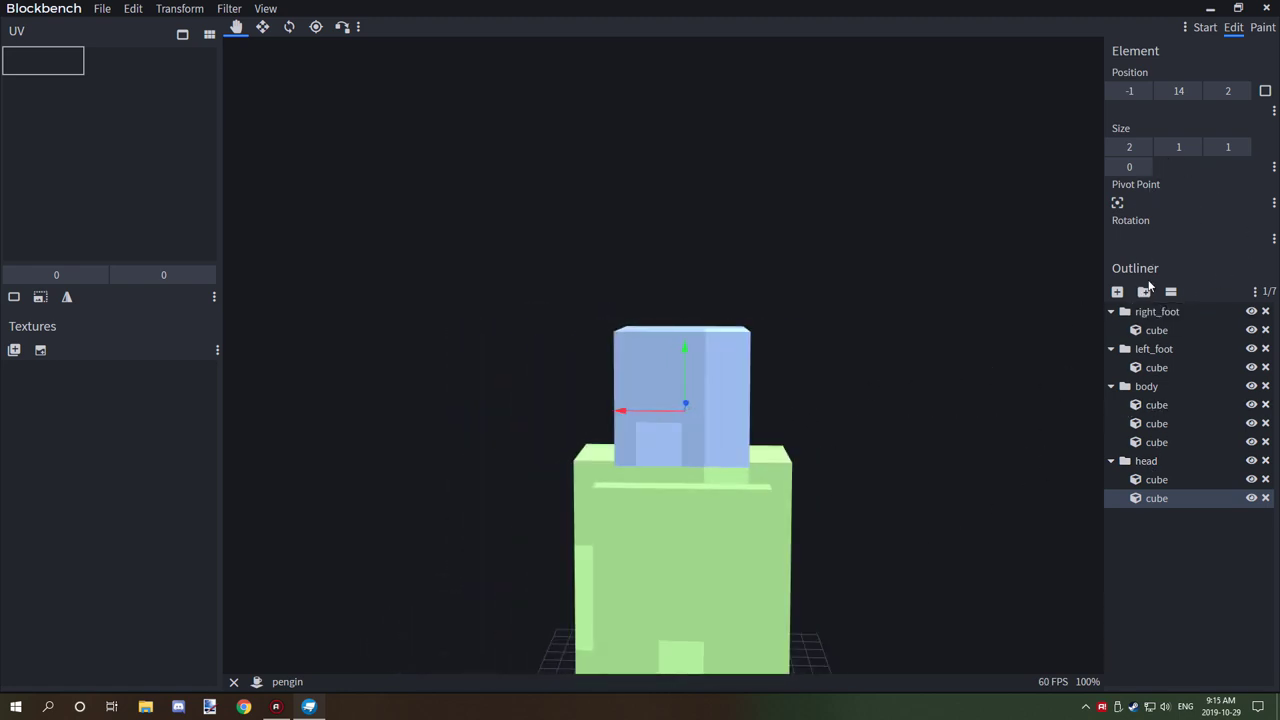
# Add a top-level group named right_wing below head and create a cube in it.
pyautogui.click(1144, 291)
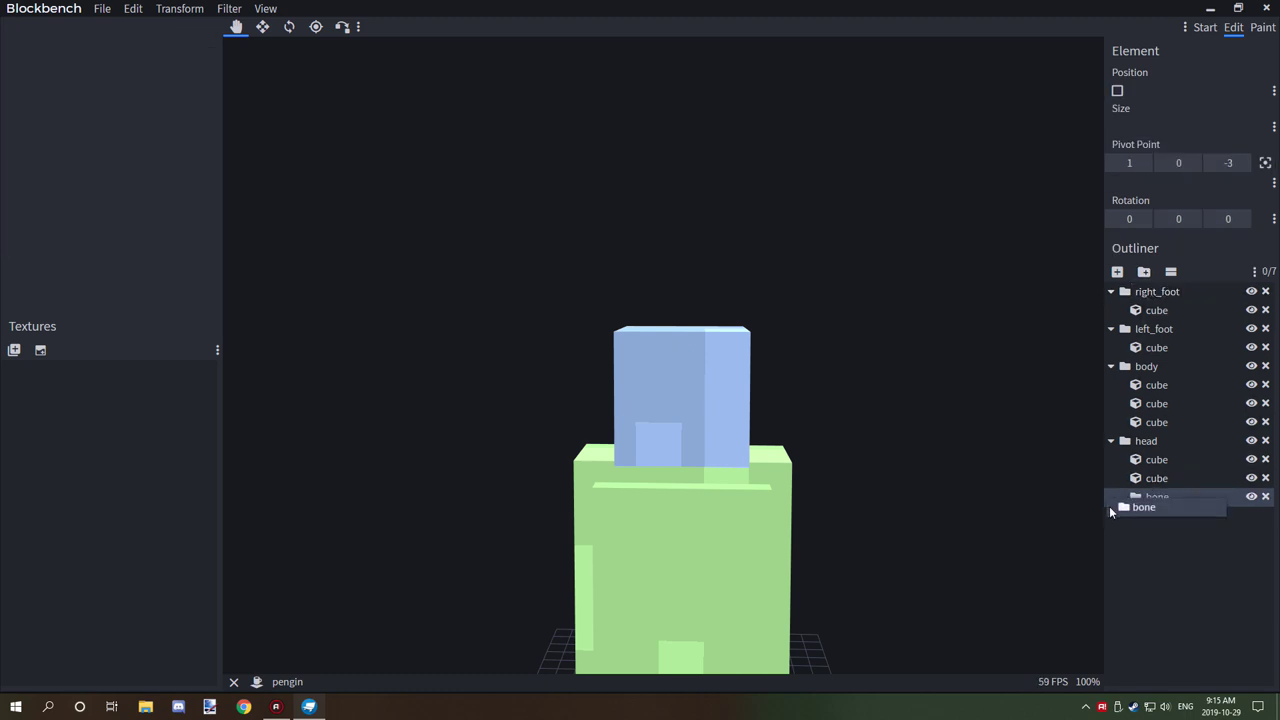
pyautogui.moveTo(1117, 494); pyautogui.dragTo(1157, 504)
pyautogui.click(1117, 271)
# Move the right_wing cube beside the body's upper edge at position -6, 12, -3.
pyautogui.moveTo(950, 490); pyautogui.dragTo(587, 505)
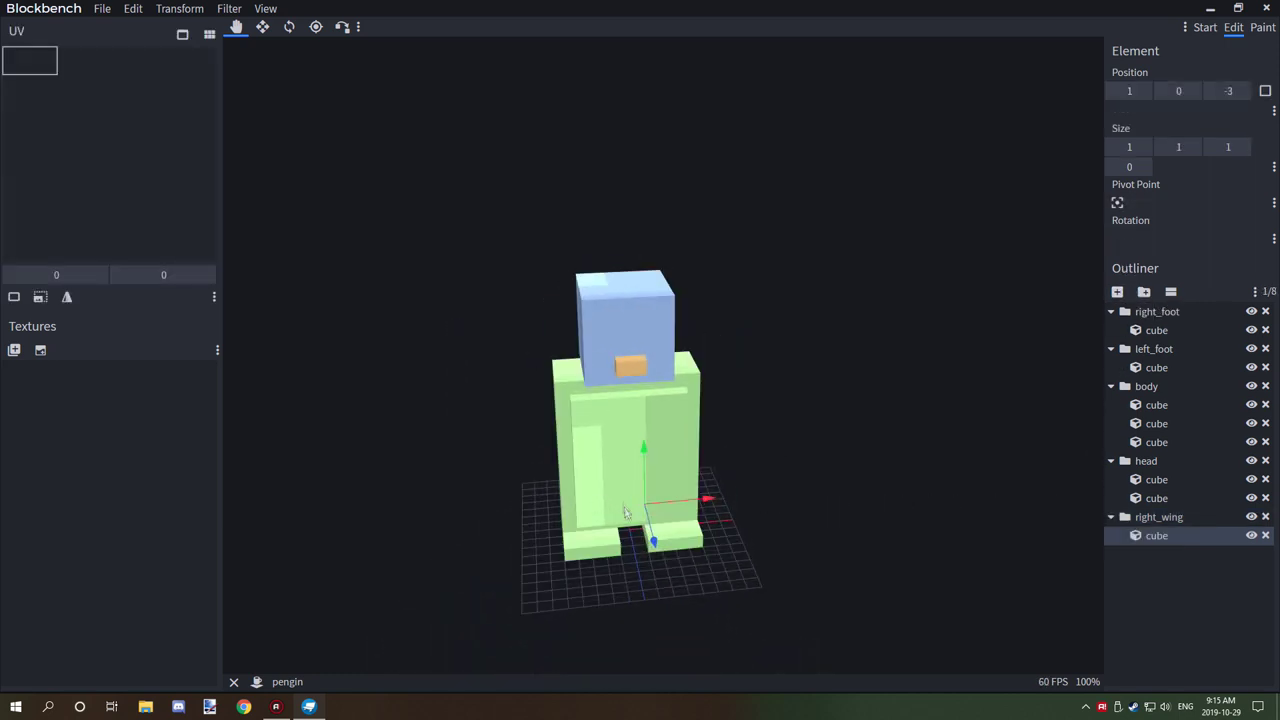
pyautogui.moveTo(705, 503); pyautogui.dragTo(549, 337)
pyautogui.moveTo(985, 450); pyautogui.dragTo(1168, 387)
pyautogui.moveTo(483, 393); pyautogui.dragTo(485, 362)
pyautogui.moveTo(557, 429); pyautogui.dragTo(605, 408, button='right')
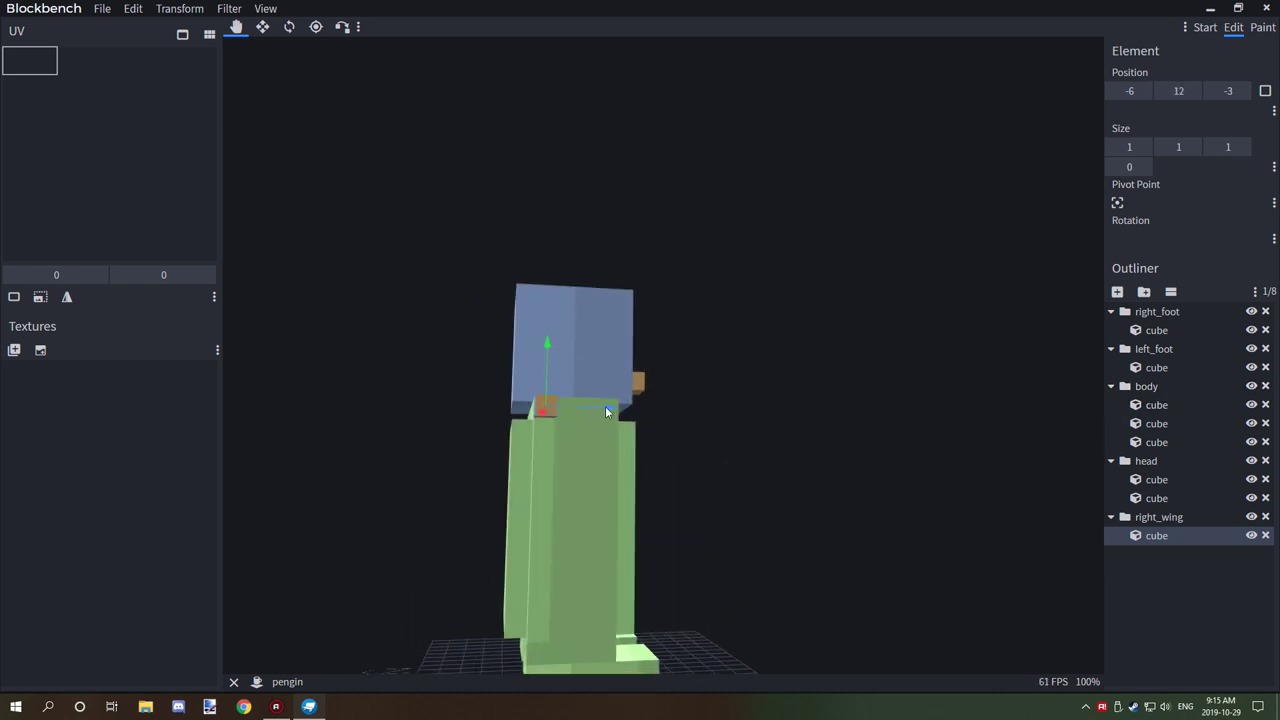
pyautogui.rightClick(605, 407)
pyautogui.click(544, 397)
# Stretch the wing cube to 4 deep and extend it downward to 10 high.
pyautogui.press('s')
pyautogui.moveTo(611, 409); pyautogui.dragTo(679, 394)
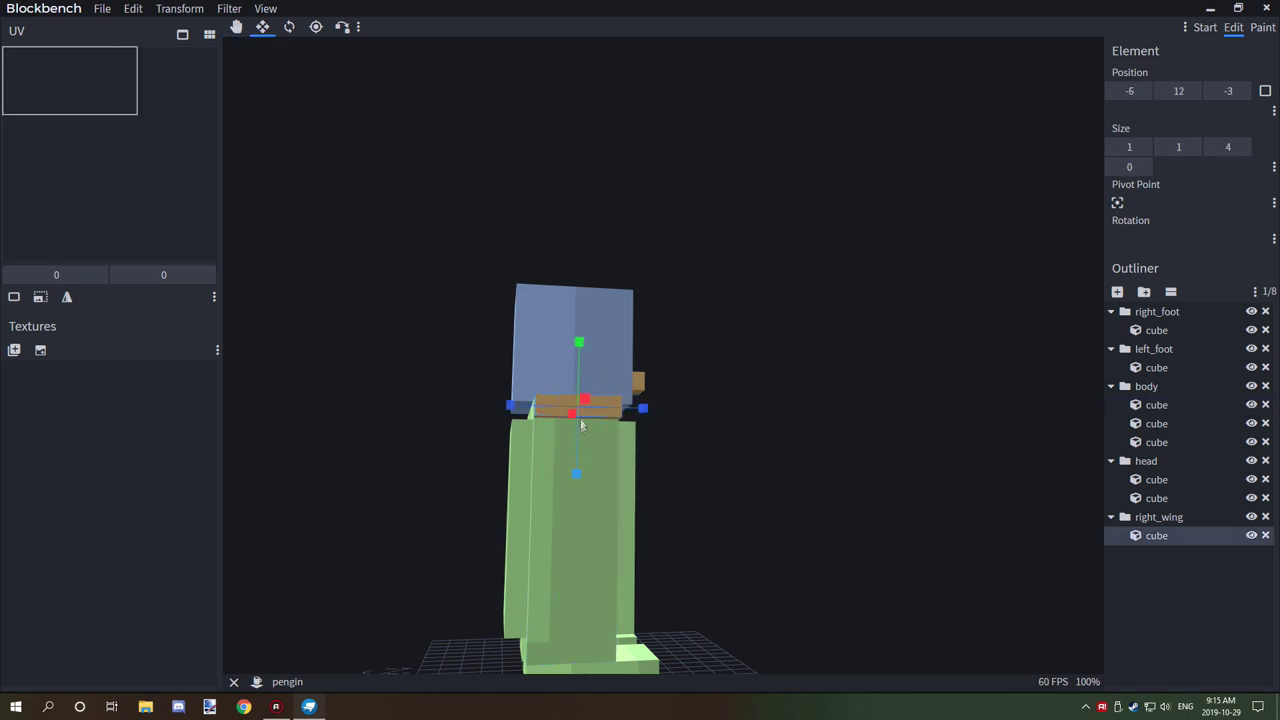
pyautogui.moveTo(576, 481); pyautogui.dragTo(589, 689)
pyautogui.press('v')
# Shorten the wing cube from below to 8 high at position -6, 5, -3.
pyautogui.moveTo(785, 578); pyautogui.dragTo(816, 586)
pyautogui.press('v')
pyautogui.press('v')
pyautogui.moveTo(817, 463)
pyautogui.mouseDown()
pyautogui.moveTo(857, 446)
pyautogui.moveTo(814, 470)
pyautogui.moveTo(771, 470)
pyautogui.moveTo(827, 465)
pyautogui.mouseUp()
pyautogui.moveTo(705, 512); pyautogui.dragTo(766, 480)
pyautogui.moveTo(571, 411)
pyautogui.mouseDown()
pyautogui.moveTo(573, 391)
pyautogui.moveTo(566, 442)
pyautogui.moveTo(571, 412)
pyautogui.mouseUp()
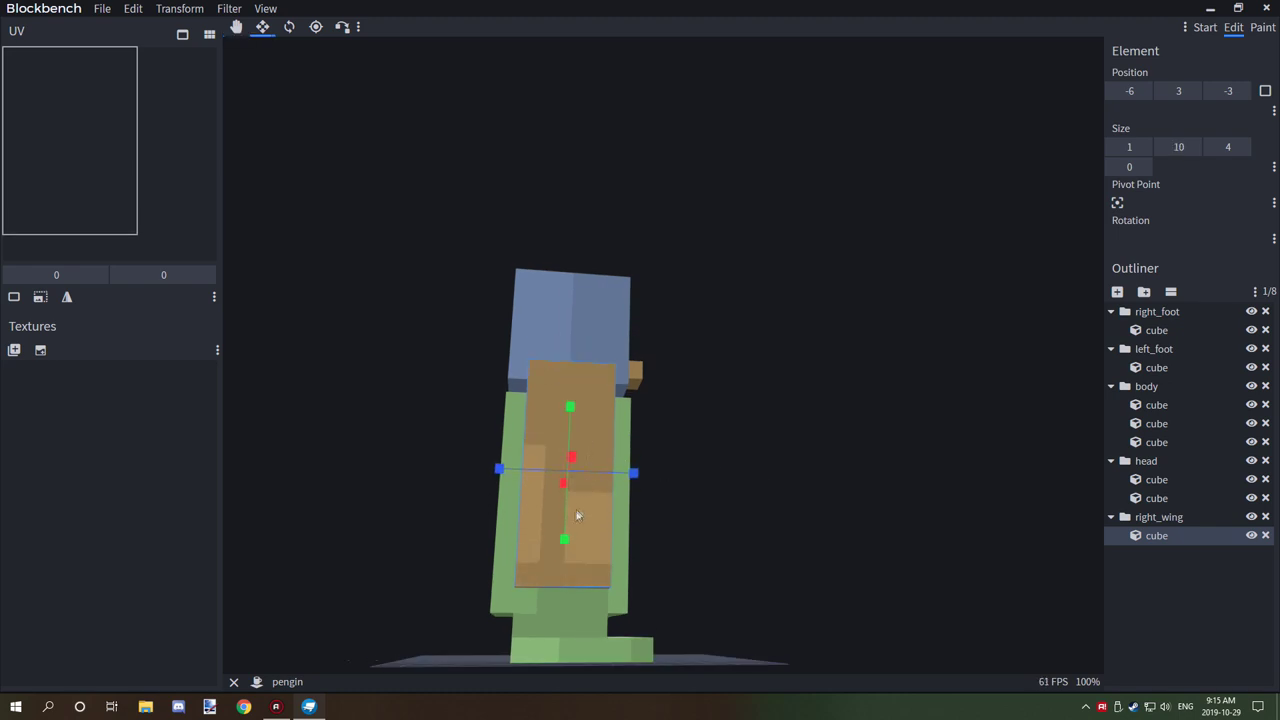
pyautogui.moveTo(566, 521); pyautogui.dragTo(565, 492)
pyautogui.press('v')
# Duplicate the wing cube and move the copy straight down below the original.
pyautogui.rightClick(1180, 536)
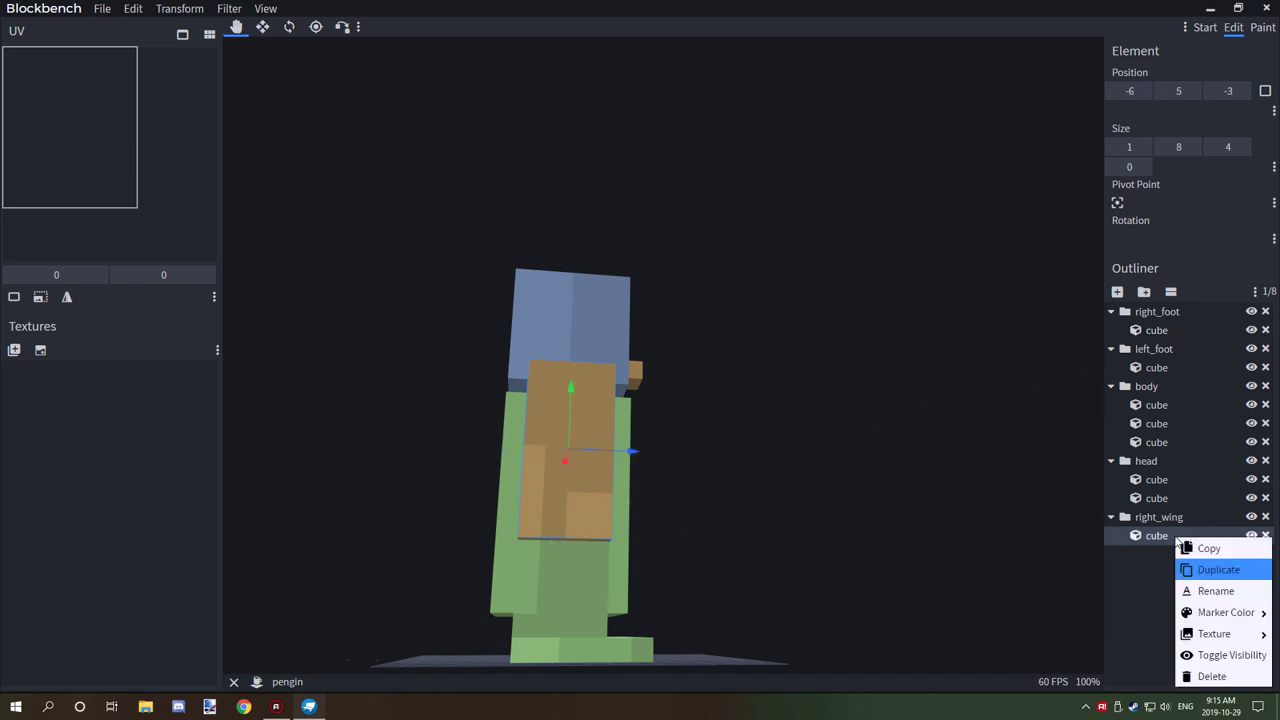
pyautogui.click(1222, 566)
pyautogui.moveTo(573, 389); pyautogui.dragTo(562, 574)
pyautogui.scroll(-3, 716, 393)
# Trim the lower wing cube to 1 high and 3 deep at position -6, 4, -3.
pyautogui.press('s')
pyautogui.moveTo(663, 548); pyautogui.dragTo(645, 539)
pyautogui.press('v')
pyautogui.press('s')
pyautogui.moveTo(580, 614); pyautogui.dragTo(580, 499)
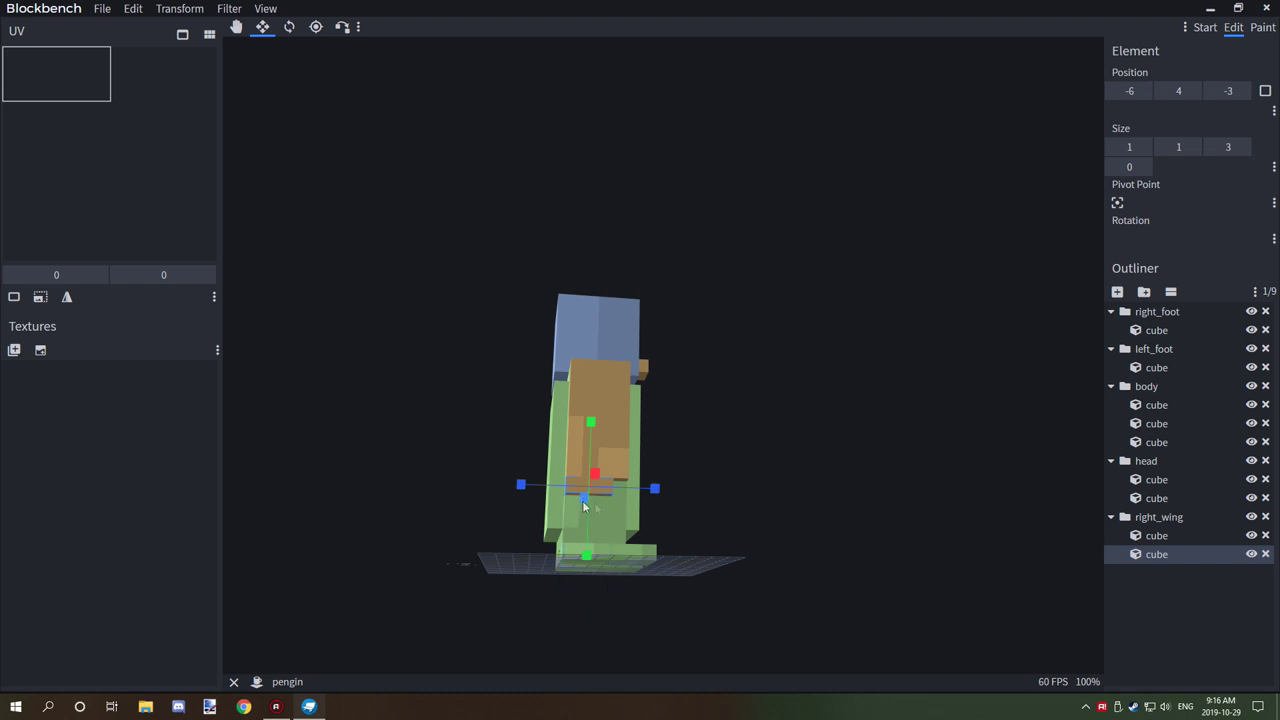
pyautogui.press('v')
pyautogui.scroll(4, 745, 410)
pyautogui.moveTo(776, 479); pyautogui.dragTo(726, 514)
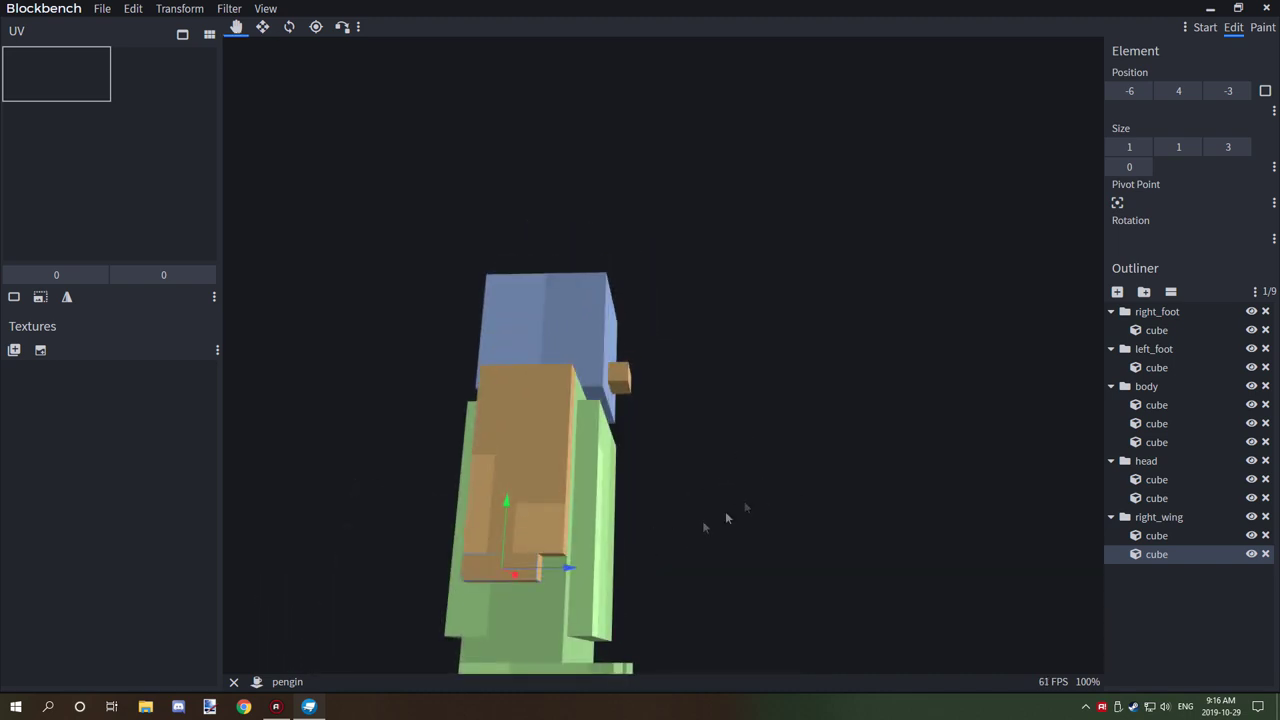
# Duplicate the 1-high wing strip and move the copy down to position -6, 3, -3.
pyautogui.rightClick(1143, 560)
pyautogui.click(1200, 437)
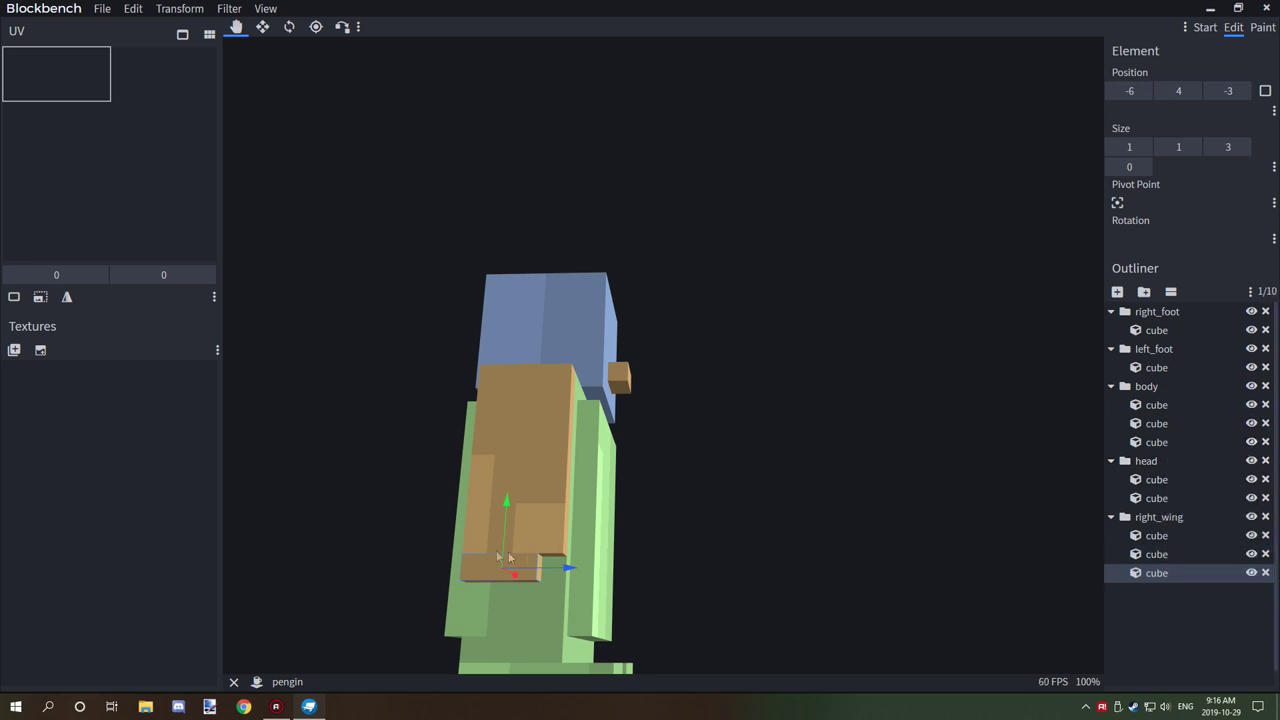
pyautogui.moveTo(509, 503); pyautogui.dragTo(509, 521)
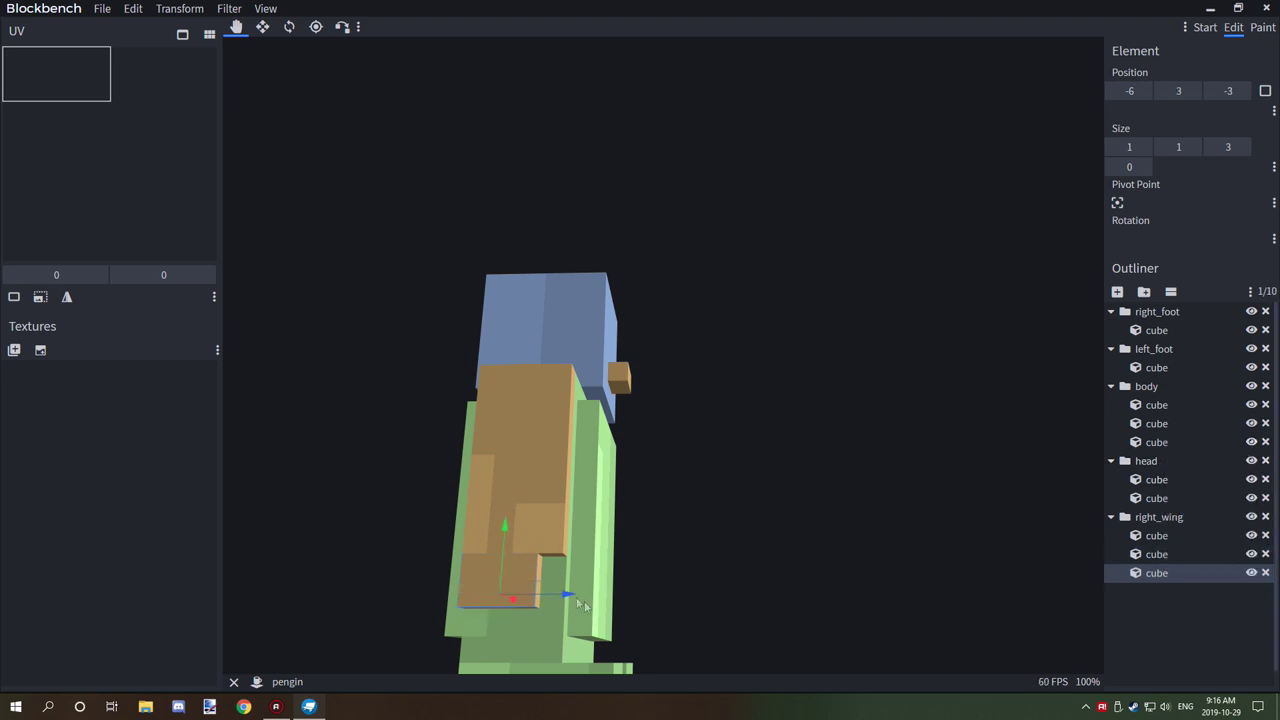
# Shorten the lowest right wing strip to 2 deep at position -6, 3, -3.
pyautogui.moveTo(566, 597); pyautogui.dragTo(537, 595)
pyautogui.press('v')
pyautogui.moveTo(820, 547); pyautogui.dragTo(723, 590)
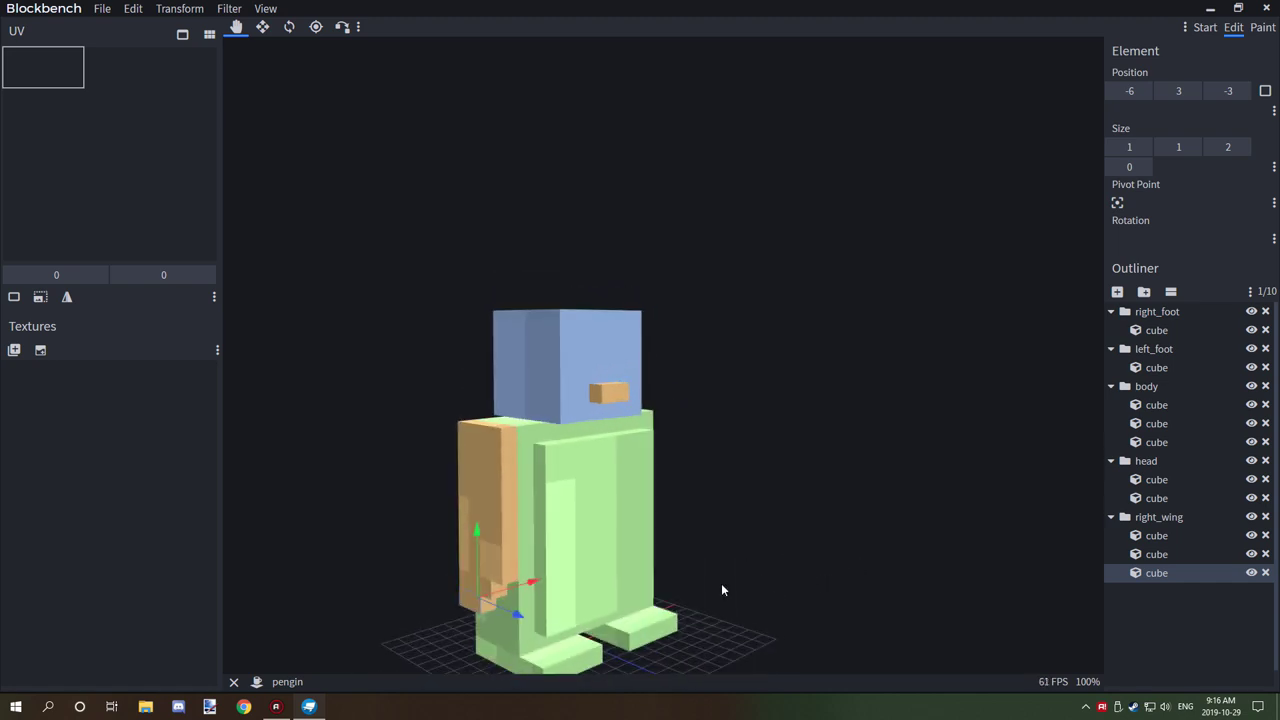
# Duplicate the whole right_wing group with its three cubes.
pyautogui.rightClick(1145, 519)
pyautogui.click(1180, 569)
pyautogui.scroll(-1, 1186, 569)
pyautogui.click(1186, 549)
# Rename the copied wing group as left_wing and move it across the body to X position 5.
pyautogui.rightClick(1204, 506)
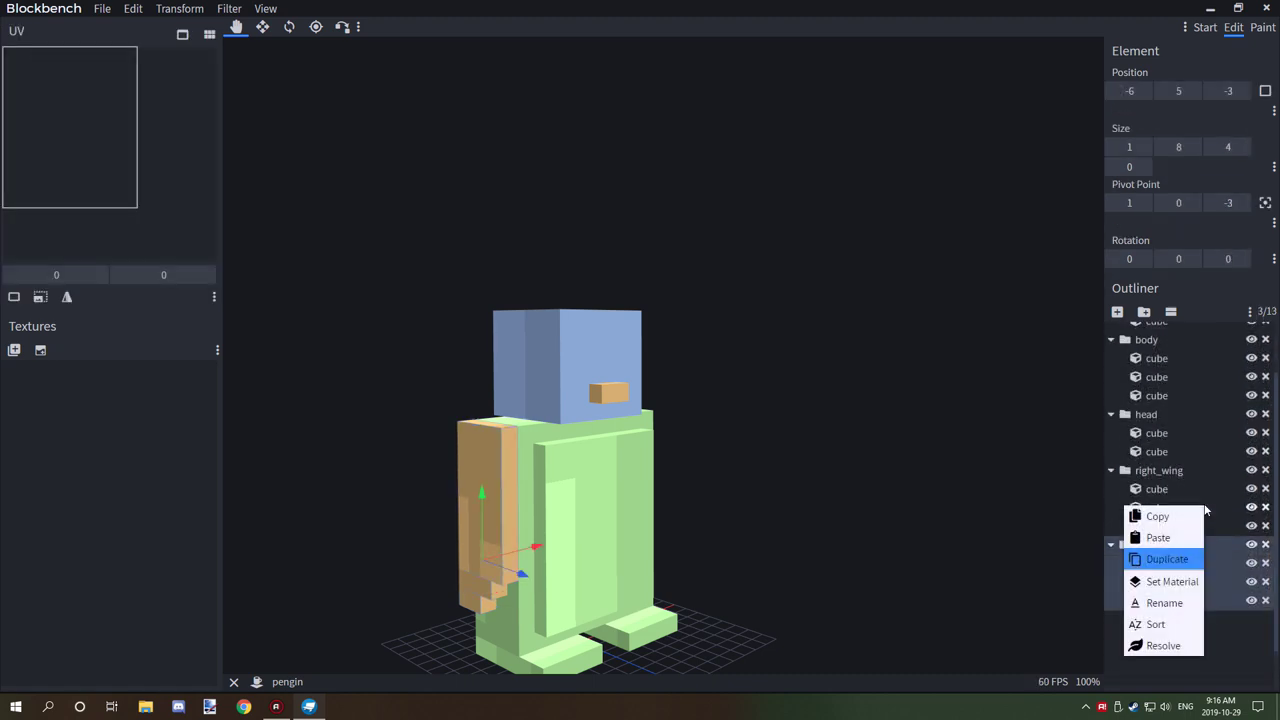
pyautogui.click(1163, 604)
pyautogui.press('Left')
pyautogui.press('Left')
pyautogui.press('Left')
pyautogui.press('Left')
pyautogui.press('BackSpace')
pyautogui.press('BackSpace')
pyautogui.press('BackSpace')
pyautogui.press('BackSpace')
pyautogui.press('BackSpace')
pyautogui.write('left')
pyautogui.press('Return')
pyautogui.moveTo(541, 556); pyautogui.dragTo(682, 538)
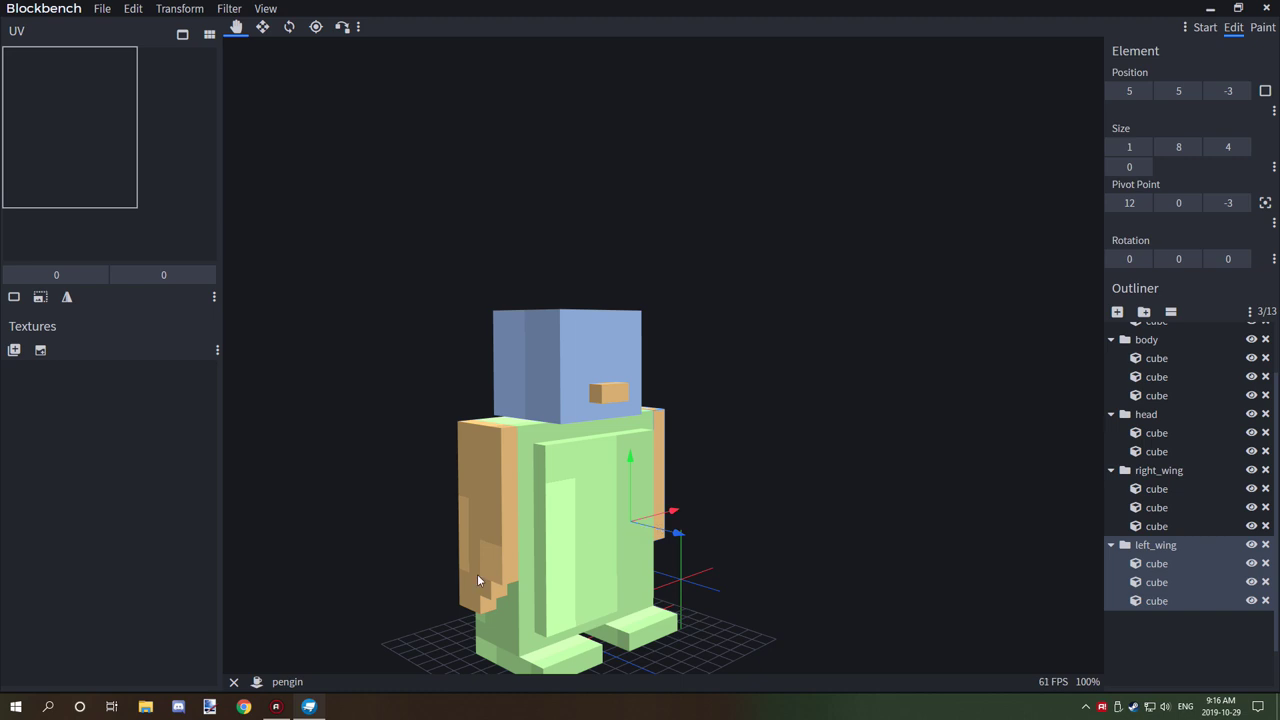
# Examine the left wing's cubes and the placement of both wings from several sides.
pyautogui.click(477, 580)
pyautogui.click(1175, 546)
pyautogui.click(1172, 566)
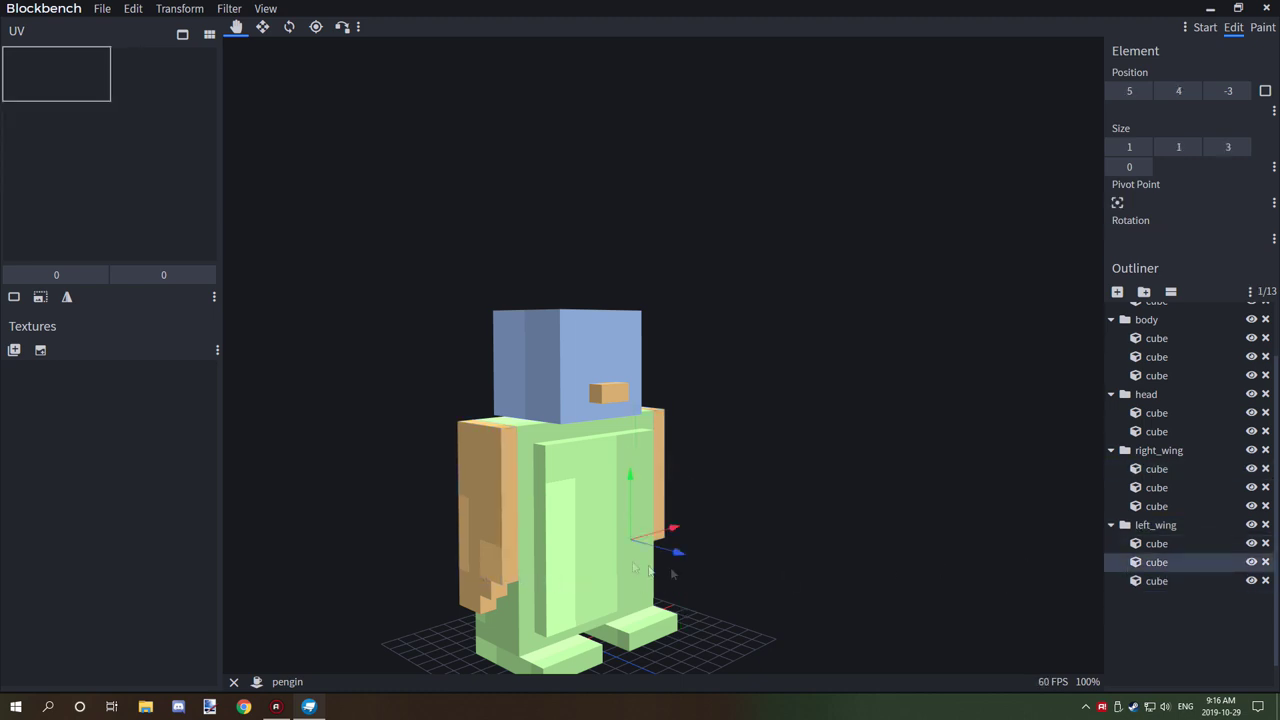
pyautogui.moveTo(886, 540); pyautogui.dragTo(838, 526)
pyautogui.moveTo(974, 484); pyautogui.dragTo(1051, 493)
pyautogui.scroll(-4, 829, 488)
pyautogui.moveTo(829, 488); pyautogui.dragTo(1072, 518)
pyautogui.moveTo(842, 517); pyautogui.dragTo(1041, 508)
pyautogui.moveTo(798, 550); pyautogui.dragTo(802, 442)
pyautogui.moveTo(975, 465); pyautogui.dragTo(678, 521)
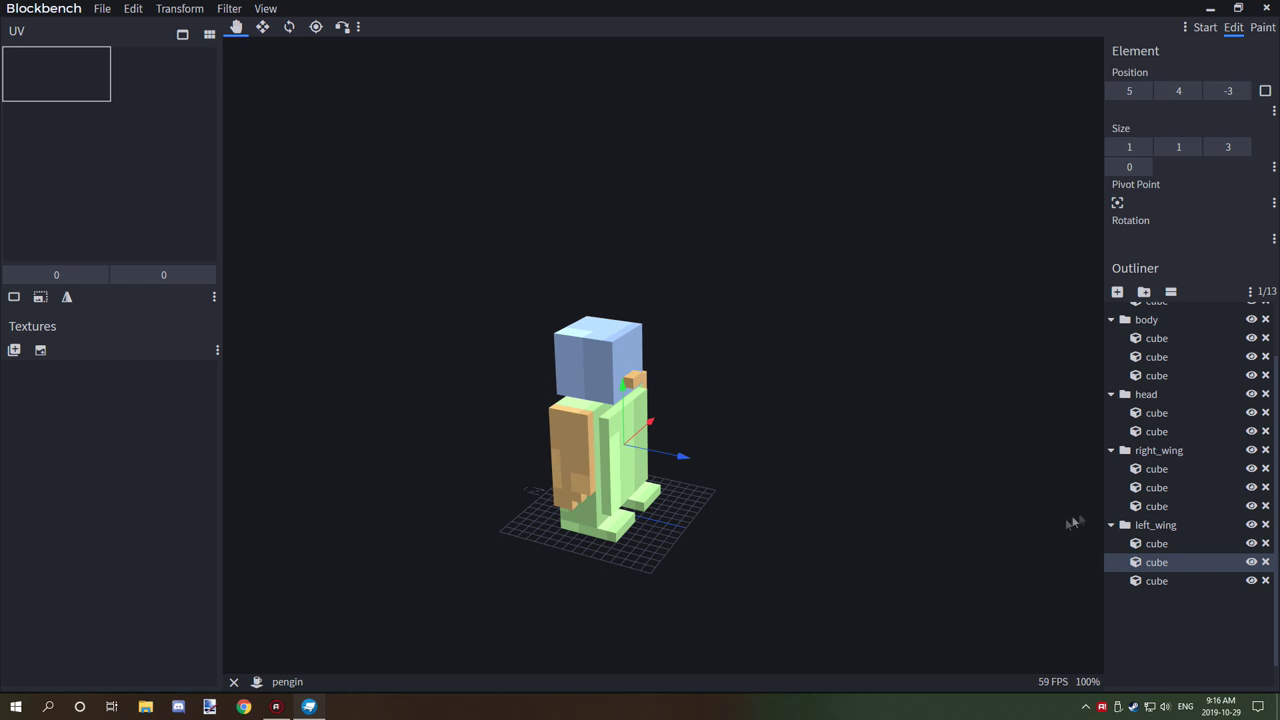
# Center the pivot point of the left_wing group on its cubes.
pyautogui.click(1168, 525)
pyautogui.moveTo(880, 470); pyautogui.dragTo(704, 460)
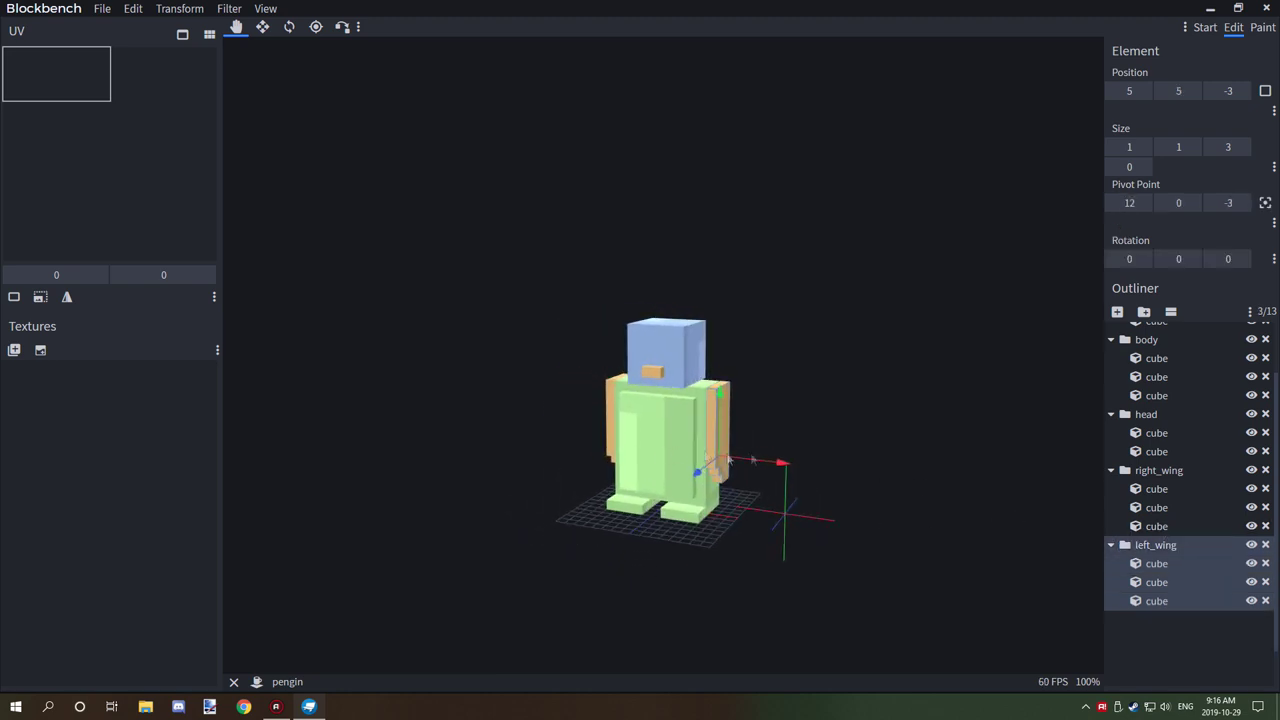
pyautogui.scroll(4, 857, 484)
pyautogui.moveTo(874, 534); pyautogui.dragTo(924, 506)
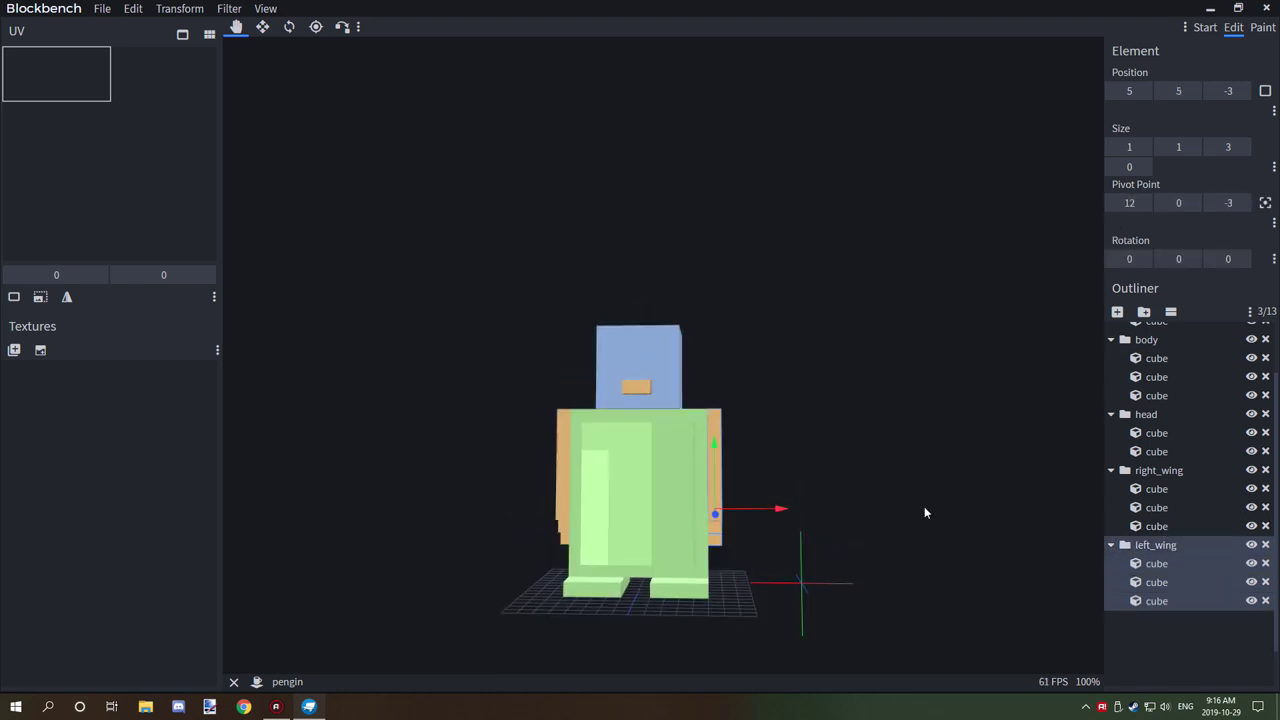
pyautogui.click(1266, 204)
pyautogui.moveTo(830, 373); pyautogui.dragTo(673, 391)
pyautogui.moveTo(853, 563); pyautogui.dragTo(804, 547)
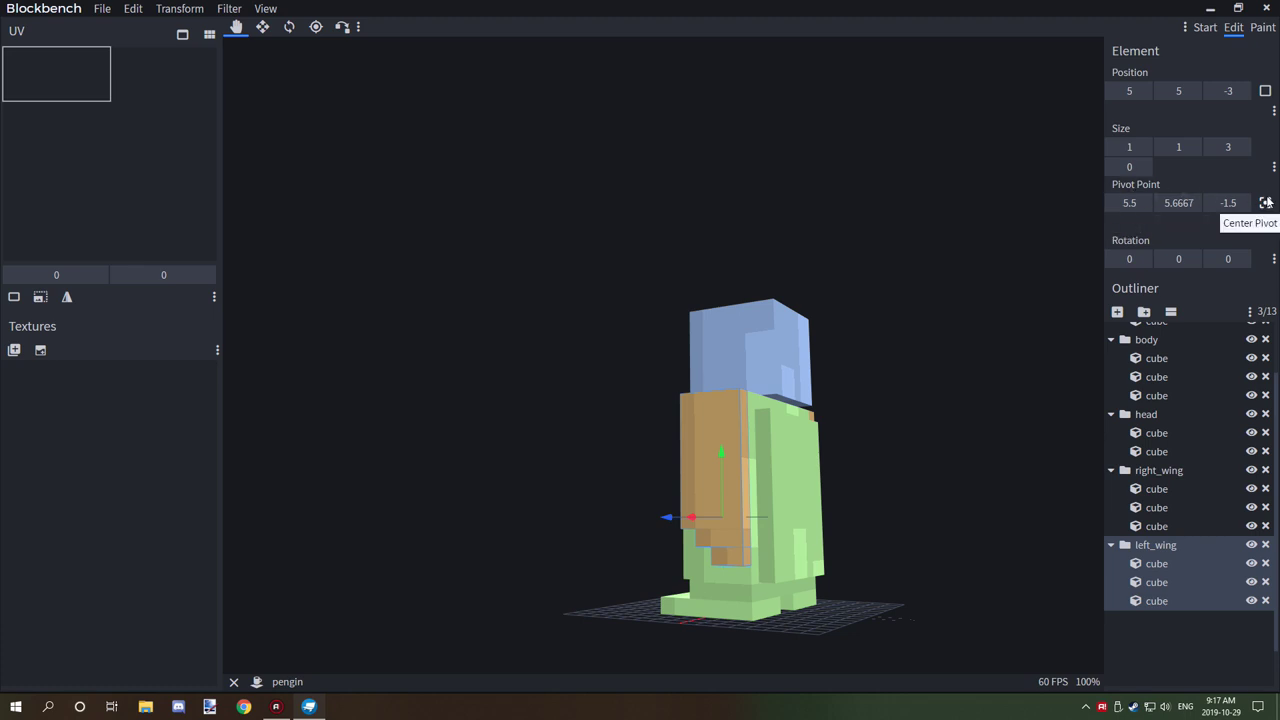
pyautogui.moveTo(872, 418); pyautogui.dragTo(642, 473)
pyautogui.hotkey('ctrl', 'z')
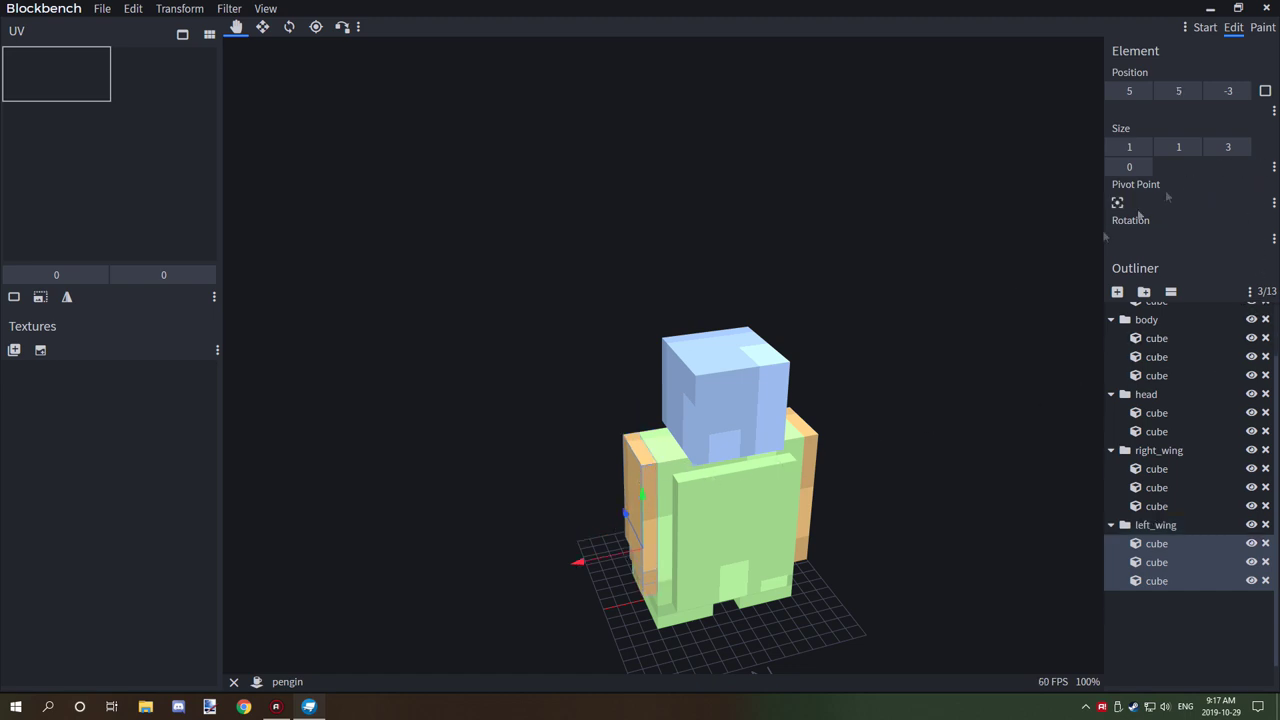
# Raise the left_wing group's pivot point to Y 13 at the top of the wing.
pyautogui.click(1160, 524)
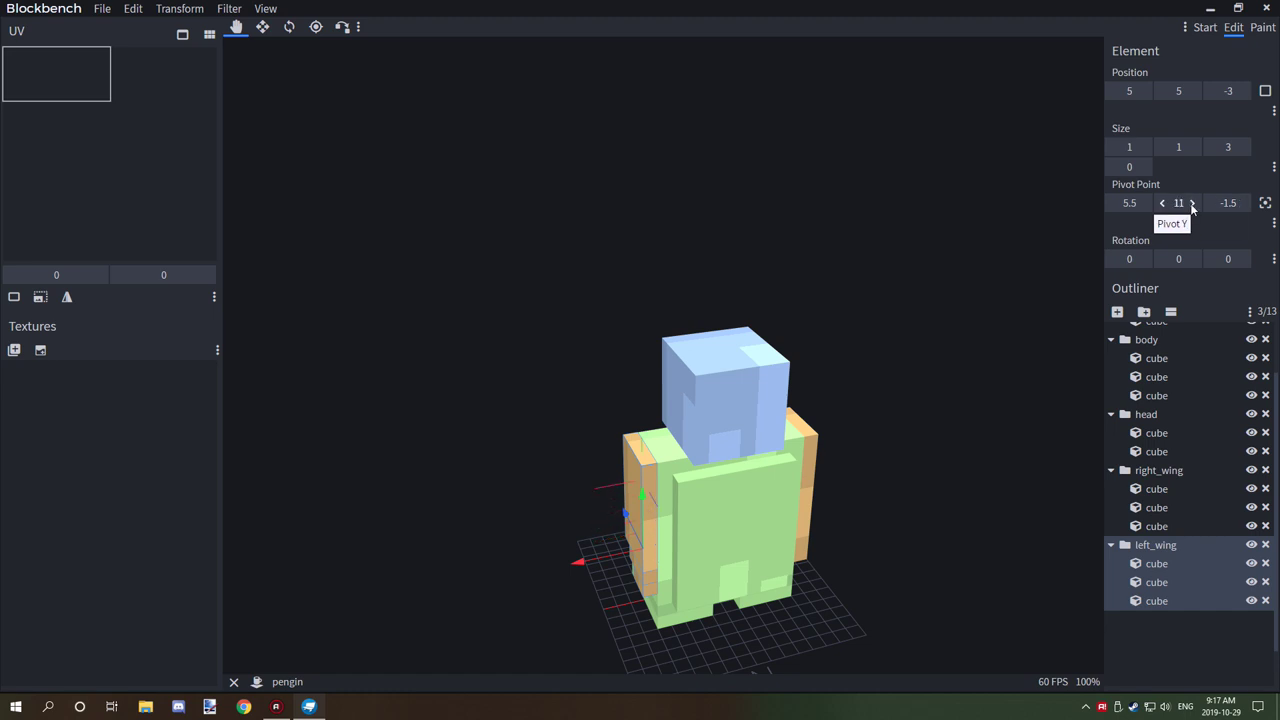
pyautogui.scroll(5, 663, 331)
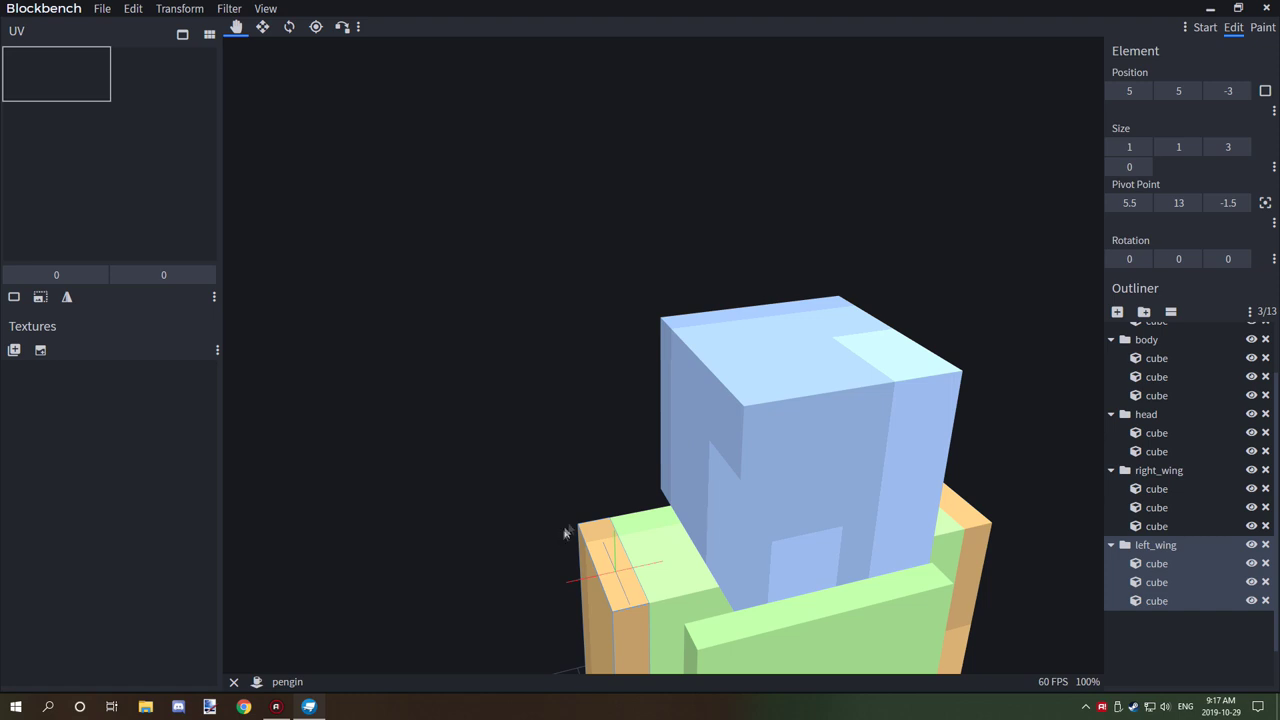
pyautogui.moveTo(616, 461); pyautogui.dragTo(590, 433)
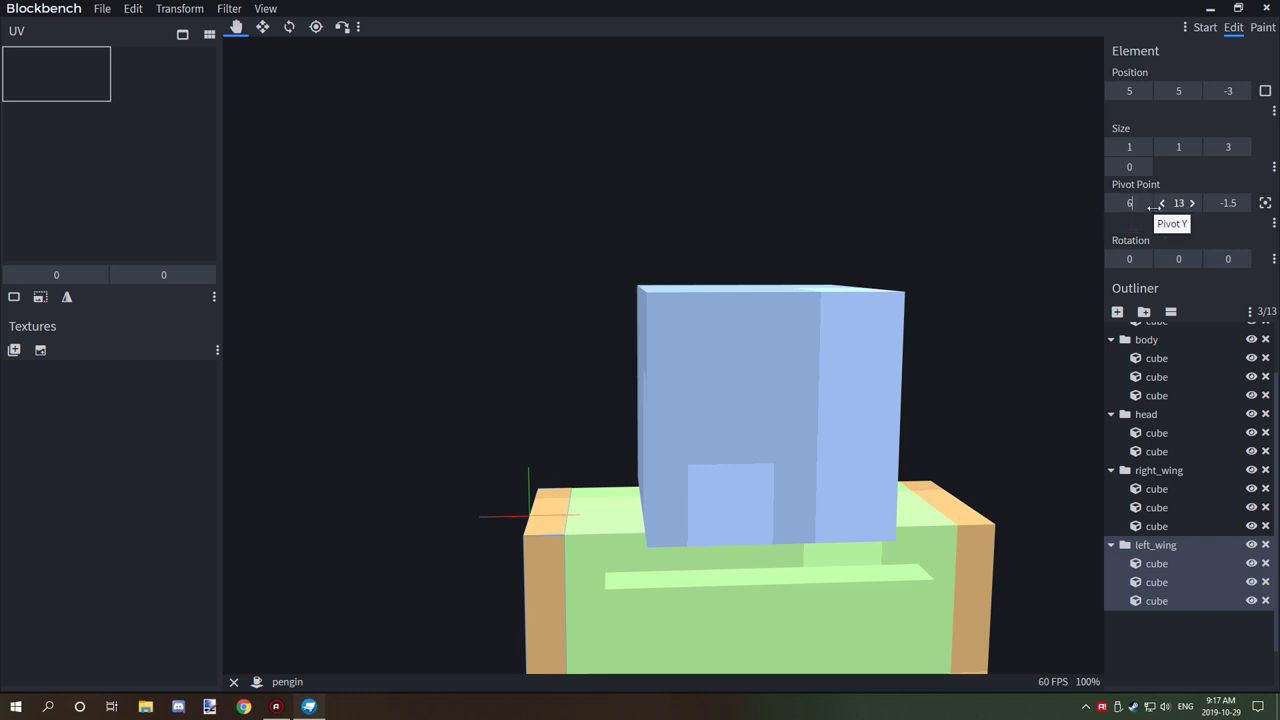
# Set the left_wing group's pivot X to 5, where the wing meets the body.
pyautogui.click(1145, 203)
pyautogui.click(1112, 203)
pyautogui.click(1112, 203)
pyautogui.moveTo(549, 494); pyautogui.dragTo(744, 536)
pyautogui.moveTo(815, 555); pyautogui.dragTo(517, 435)
pyautogui.scroll(-5, 898, 386)
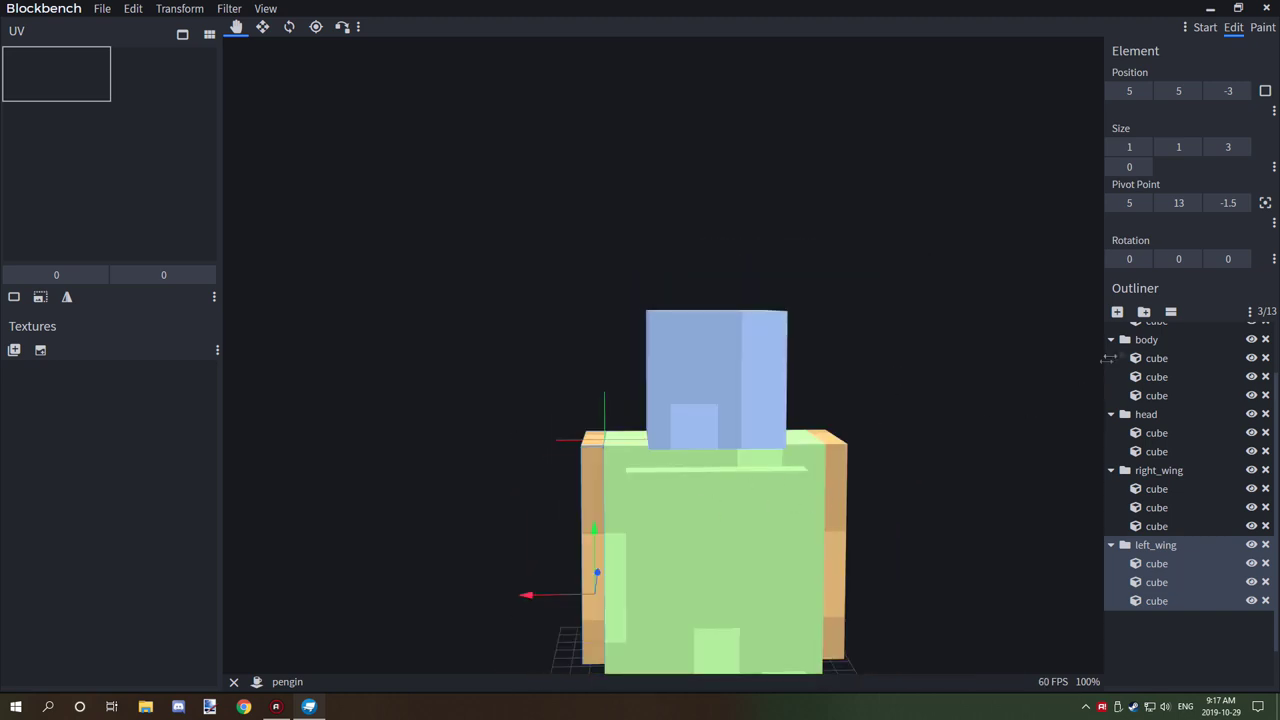
# Try rotating the left_wing group about its X, Y and Z axes, ending with 5 degrees about Z.
pyautogui.click(1142, 260)
pyautogui.click(1114, 261)
pyautogui.moveTo(880, 290); pyautogui.dragTo(1042, 288)
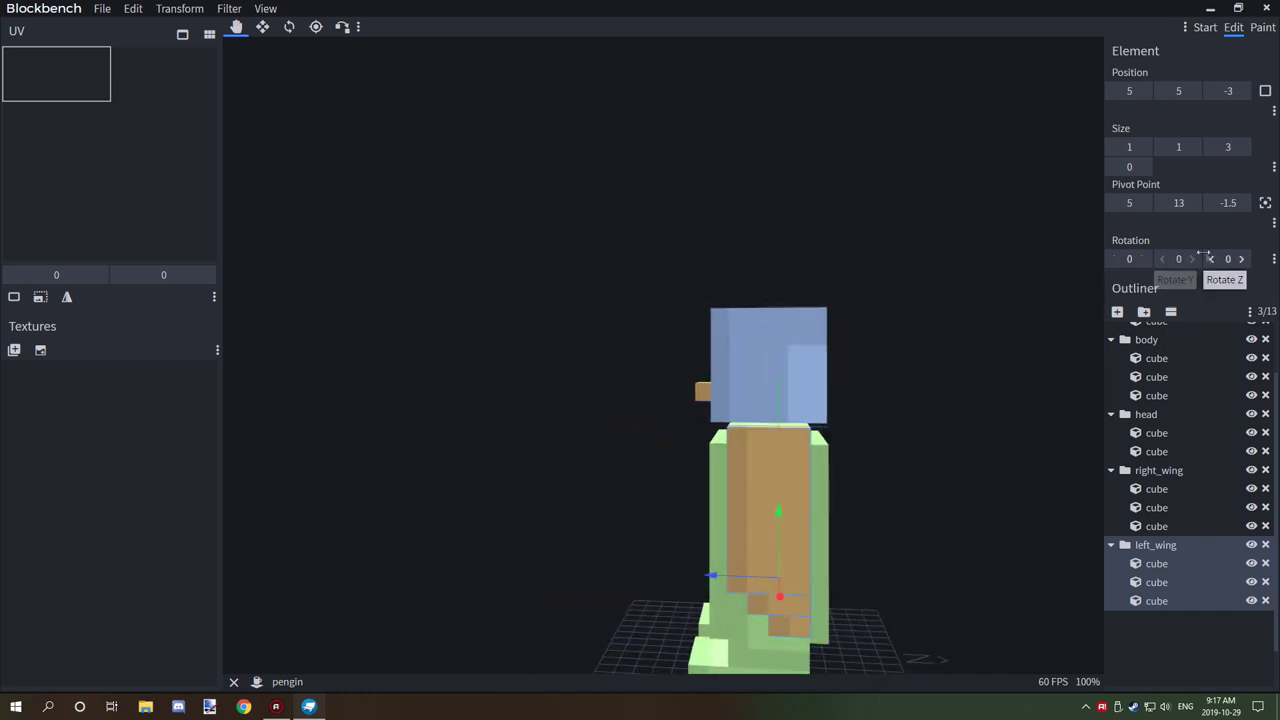
pyautogui.click(1193, 259)
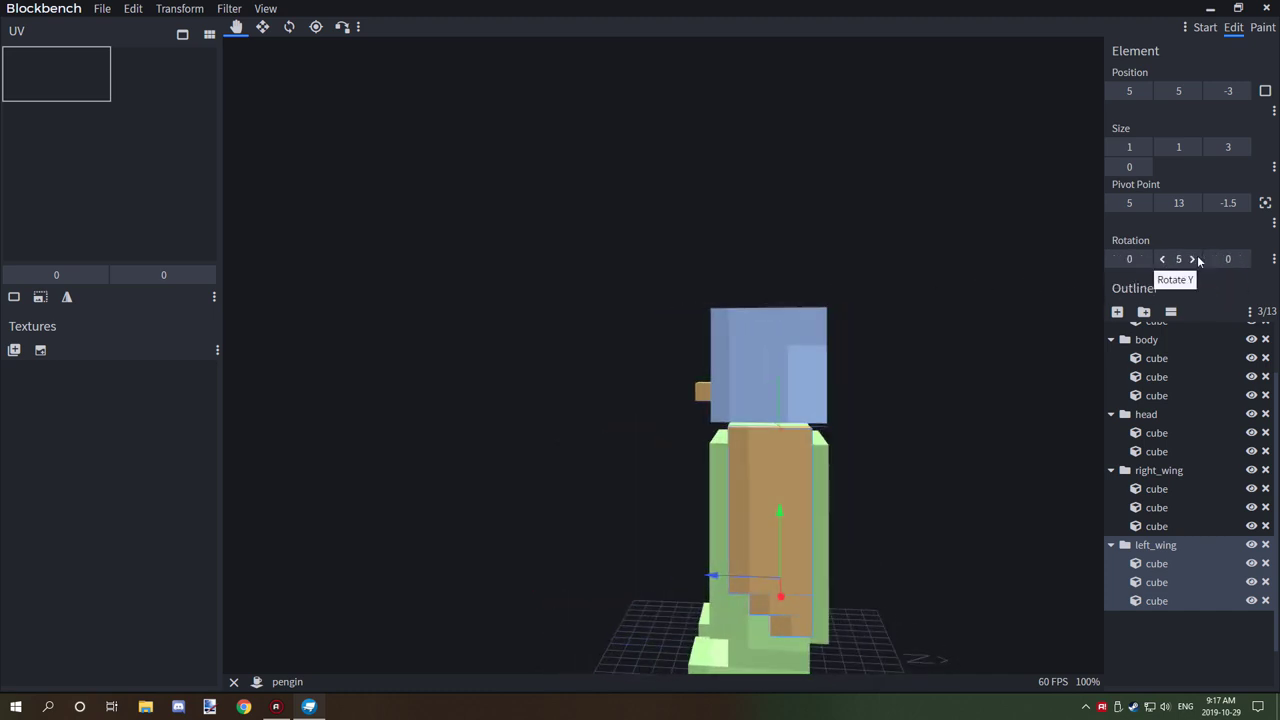
pyautogui.click(1163, 260)
pyautogui.click(1243, 259)
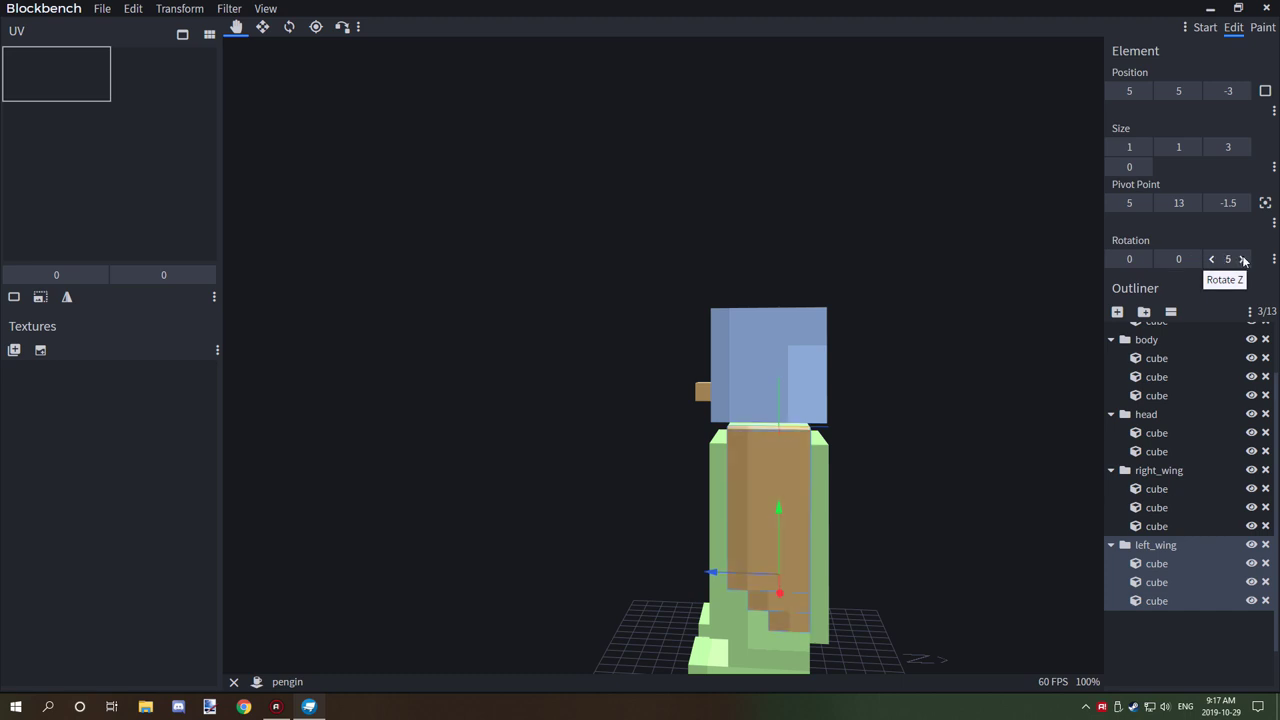
pyautogui.moveTo(952, 302); pyautogui.dragTo(787, 302)
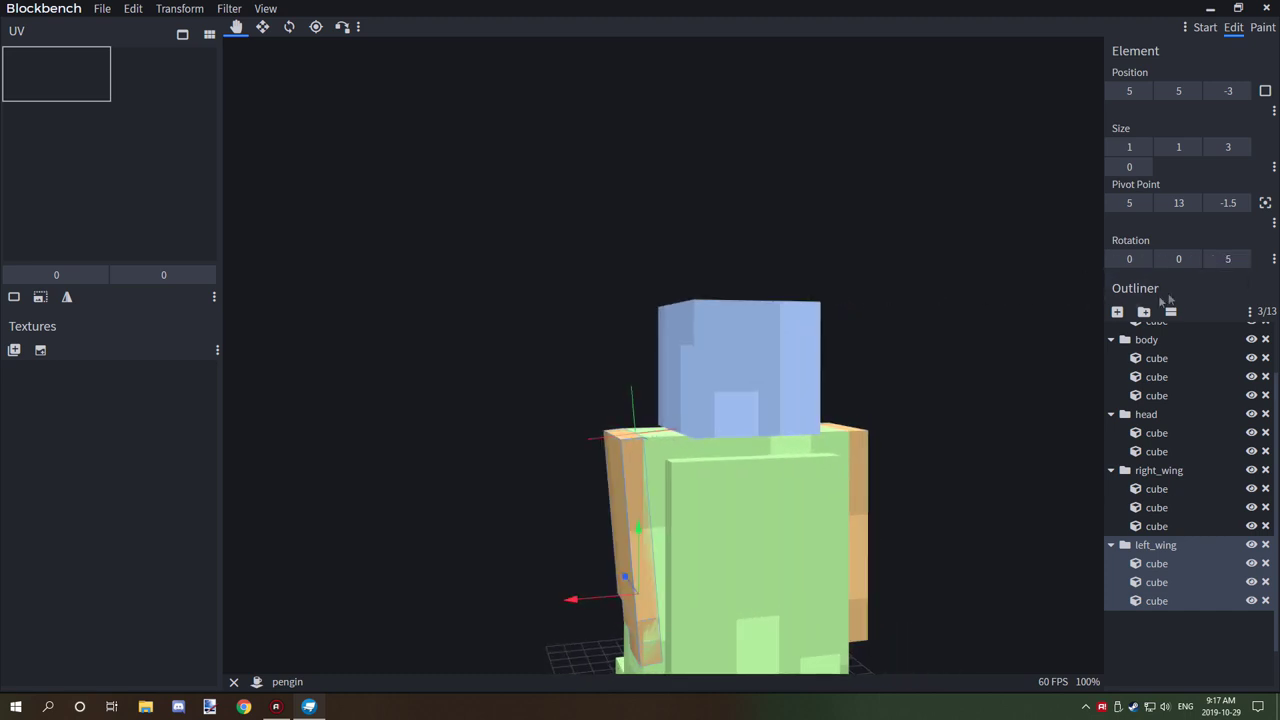
# Set the left_wing group's pivot Z to -1.
pyautogui.click(1210, 204)
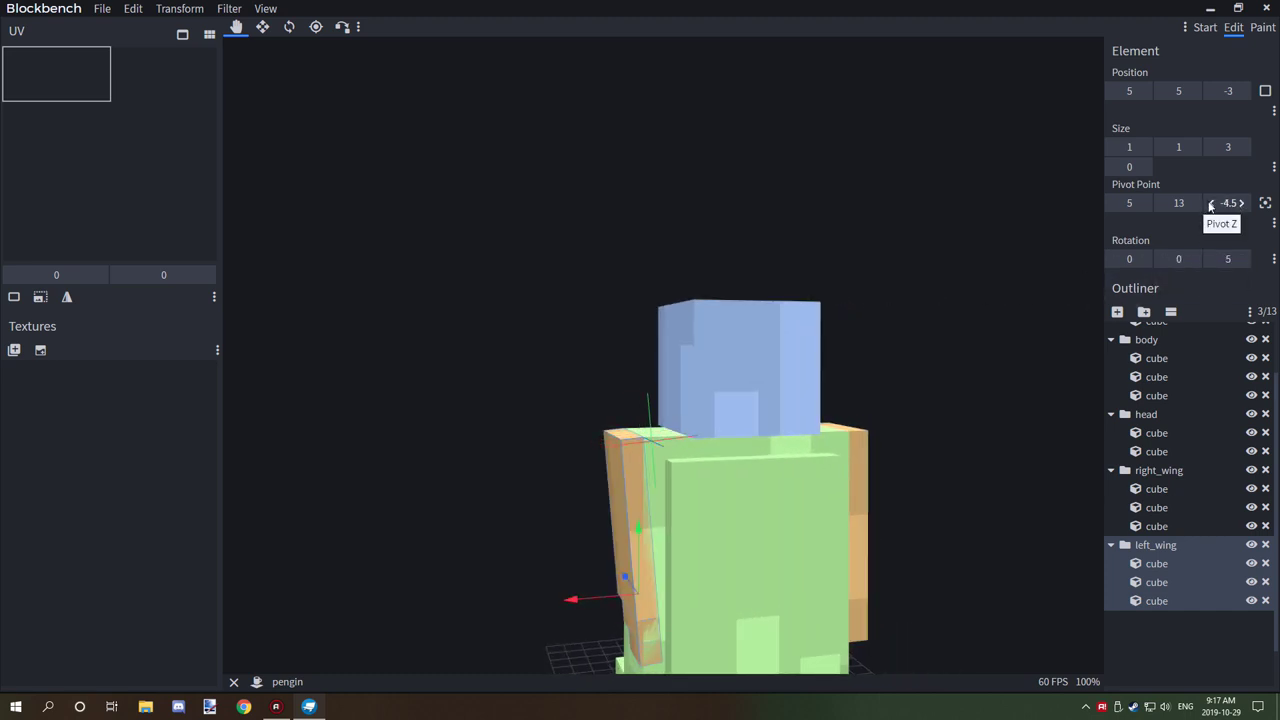
pyautogui.click(1242, 203)
pyautogui.click(1211, 204)
pyautogui.moveTo(1076, 266); pyautogui.dragTo(1048, 372)
pyautogui.write('2')
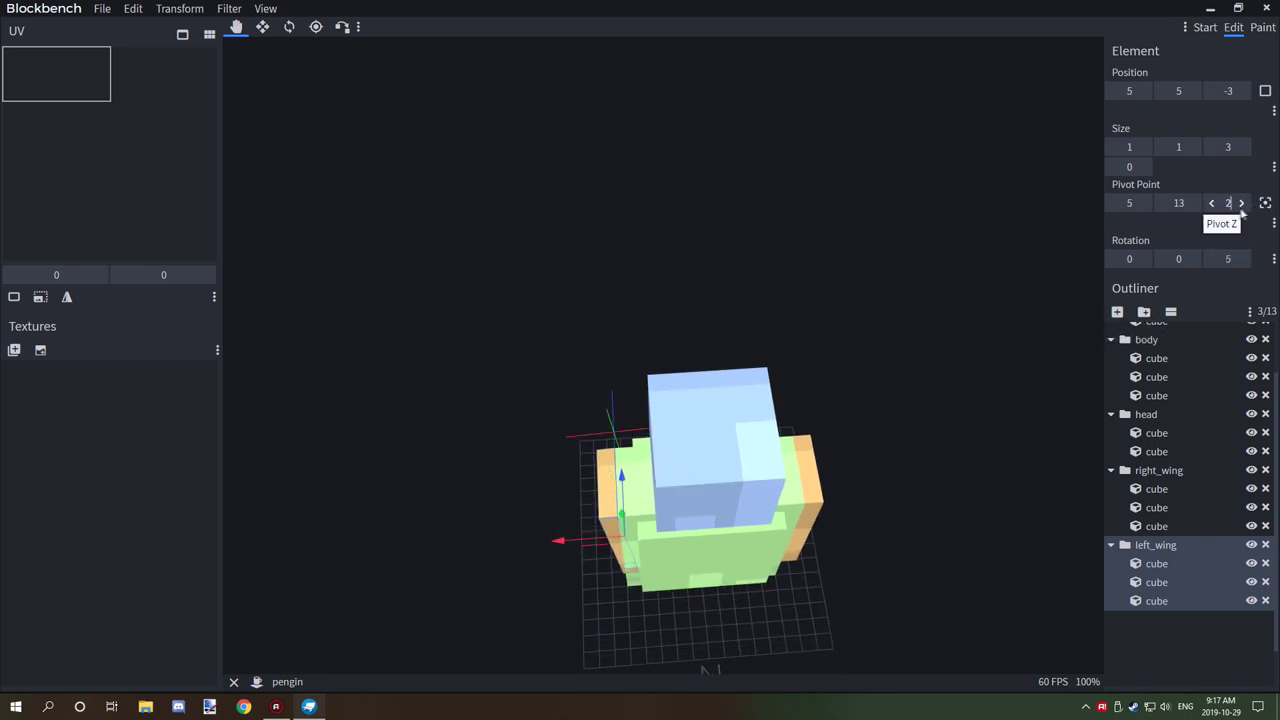
pyautogui.click(1241, 204)
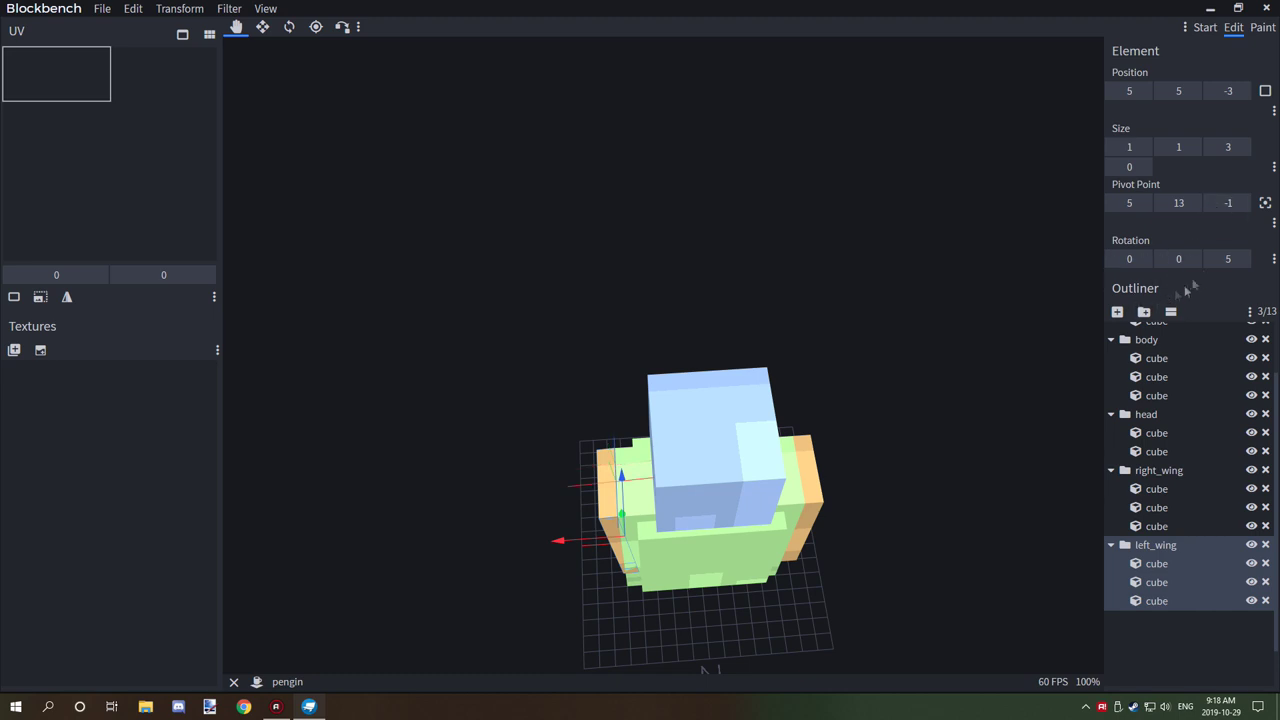
# Test the left_wing group's pivot by swinging the wing outward to a Z rotation of -40.
pyautogui.click(1240, 259)
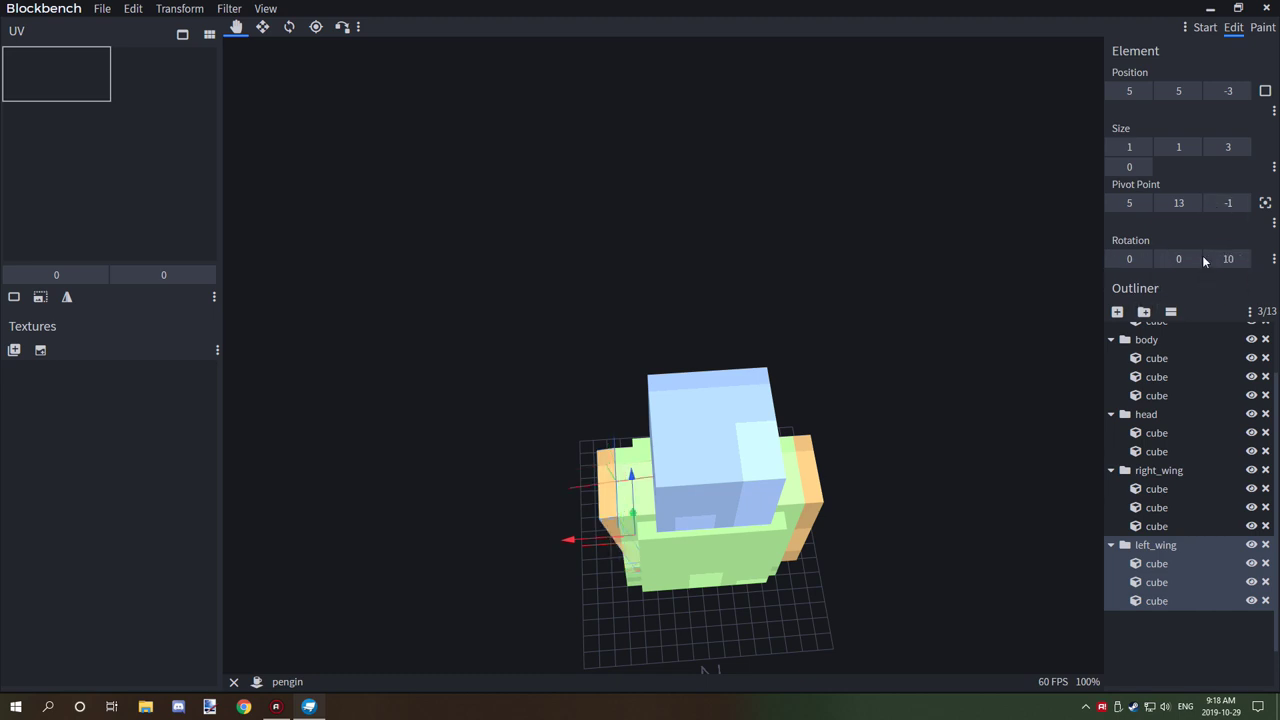
pyautogui.click(1210, 260)
pyautogui.click(1210, 260)
pyautogui.click(1210, 260)
pyautogui.click(1210, 260)
pyautogui.click(1210, 260)
pyautogui.click(1210, 260)
pyautogui.click(1210, 260)
pyautogui.click(1210, 260)
pyautogui.click(1210, 260)
pyautogui.click(1210, 260)
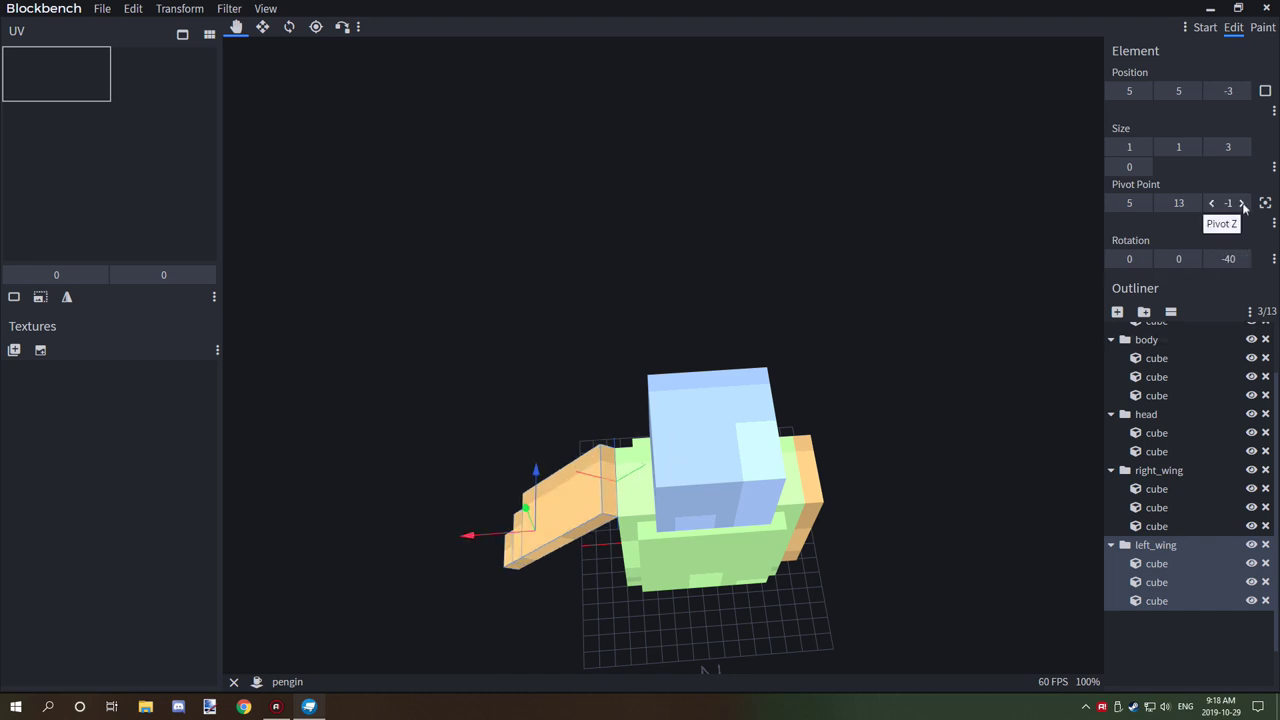
# Reset the left_wing group's Z rotation to 0.
pyautogui.click(1243, 259)
pyautogui.click(1243, 259)
pyautogui.click(1243, 259)
pyautogui.click(1243, 259)
pyautogui.click(1243, 259)
pyautogui.click(1243, 259)
pyautogui.click(1243, 259)
pyautogui.click(1243, 259)
pyautogui.moveTo(892, 381); pyautogui.dragTo(906, 303)
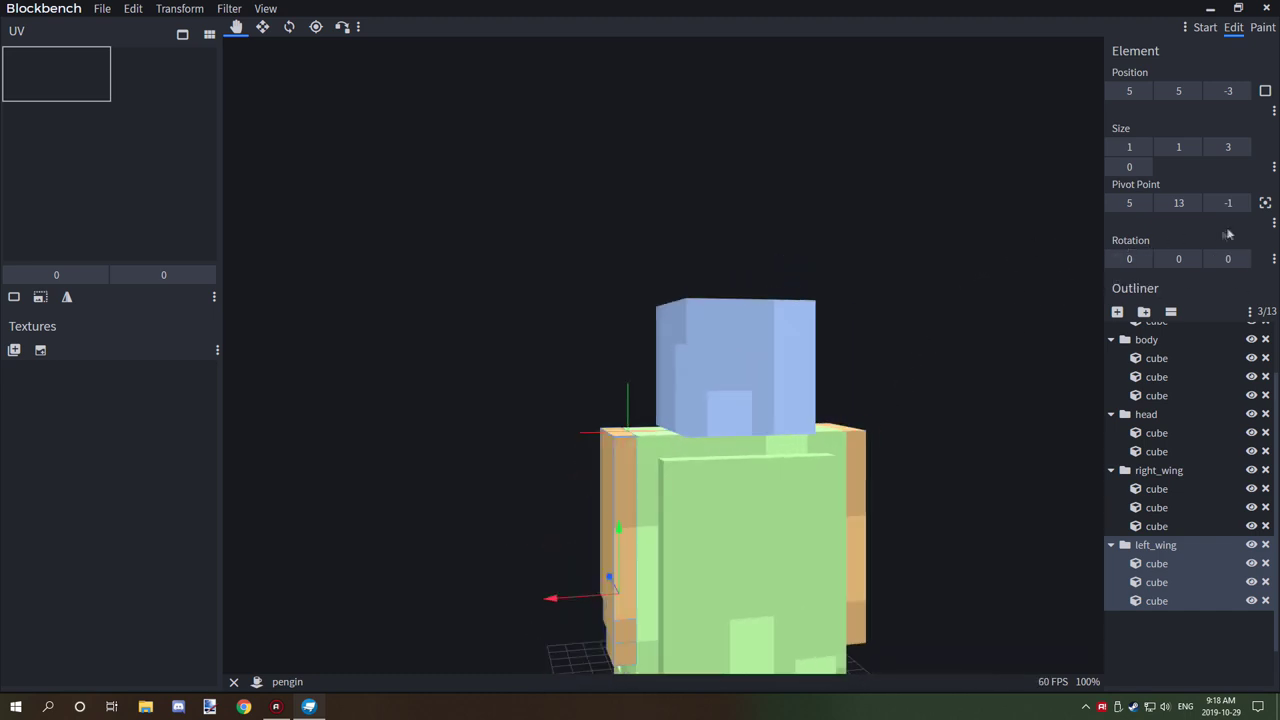
pyautogui.moveTo(940, 401); pyautogui.dragTo(882, 318)
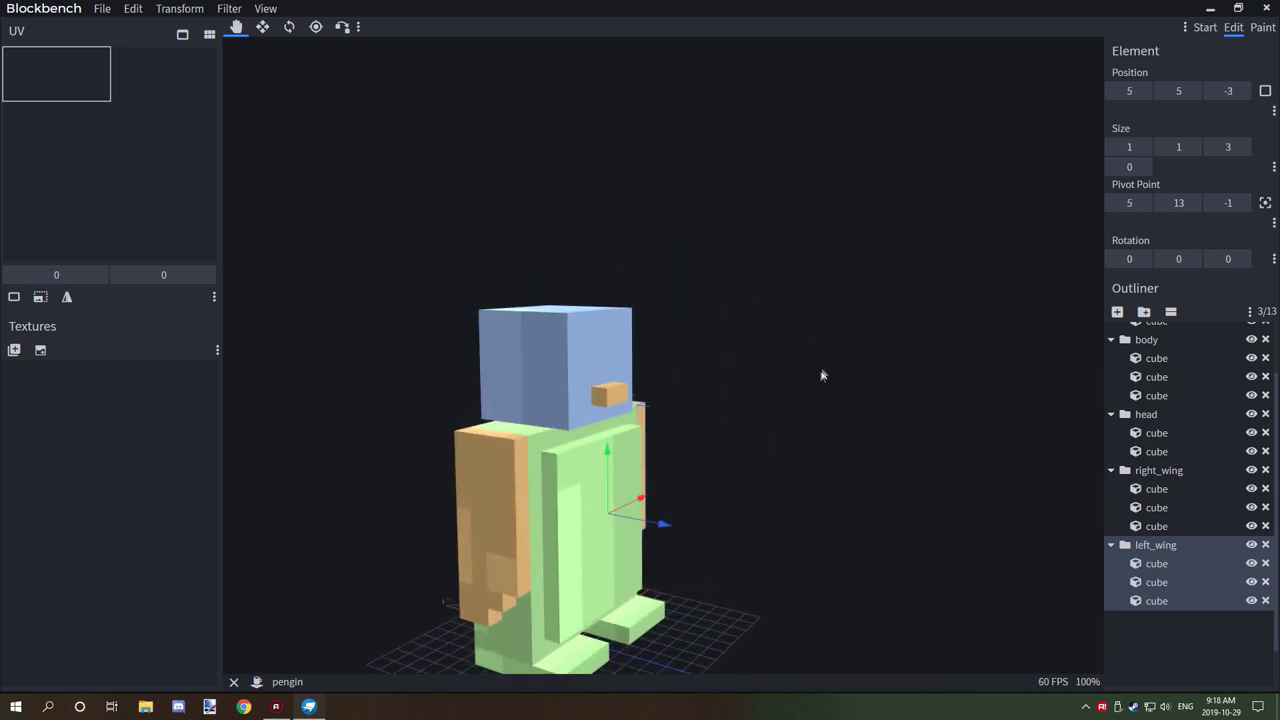
# Center the right_wing group's pivot point on its cubes and raise it to Y 13.
pyautogui.click(476, 505)
pyautogui.click(1159, 451)
pyautogui.moveTo(892, 459); pyautogui.dragTo(1010, 395)
pyautogui.click(1265, 202)
pyautogui.click(1174, 203)
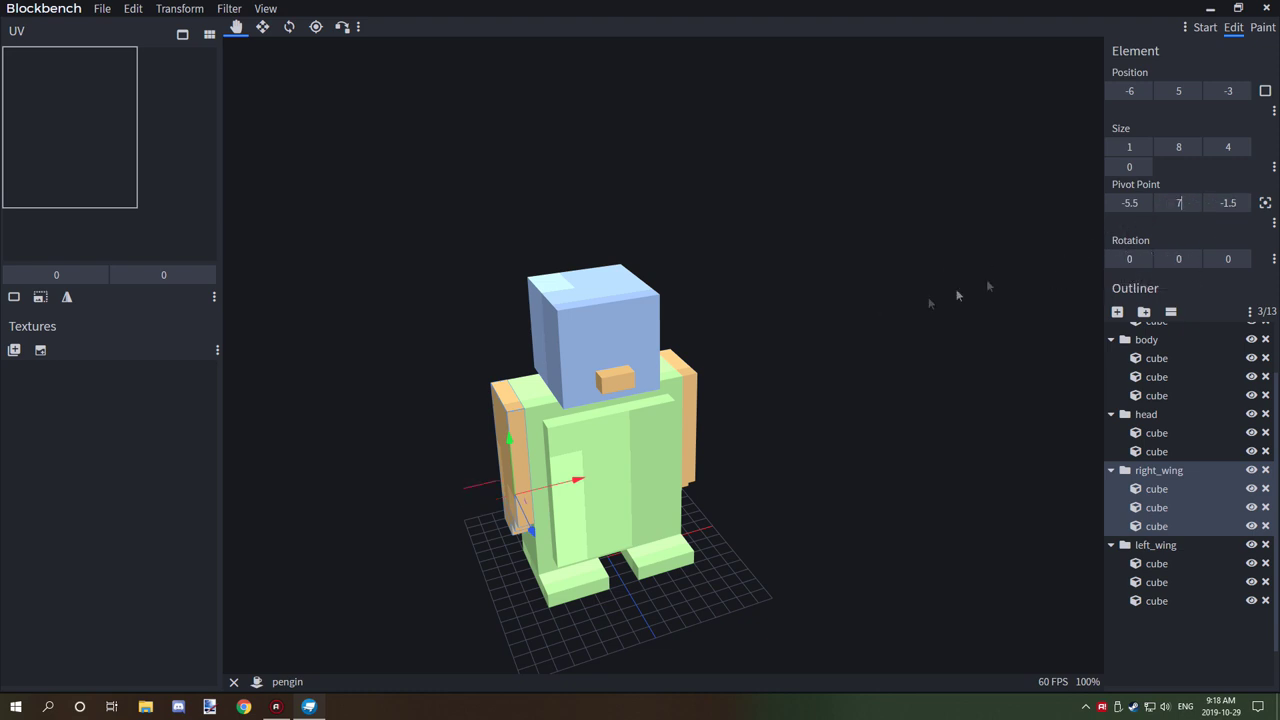
pyautogui.click(1192, 203)
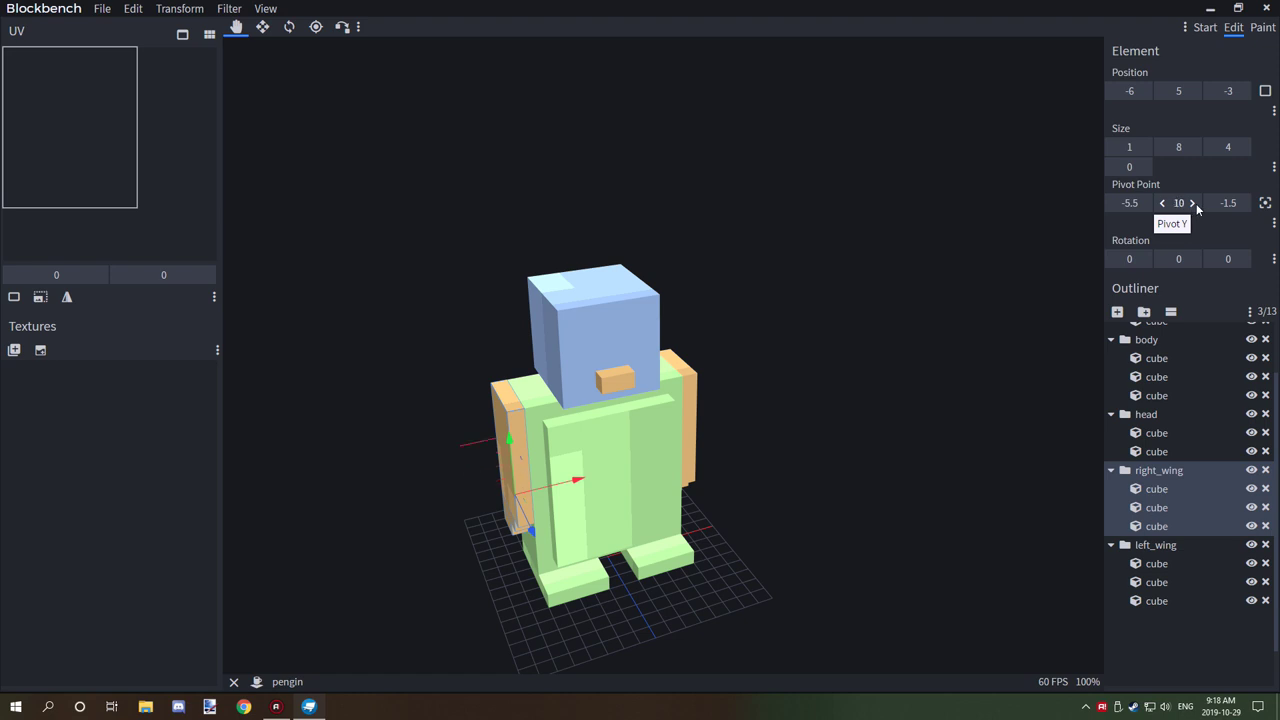
pyautogui.moveTo(686, 260); pyautogui.dragTo(680, 357)
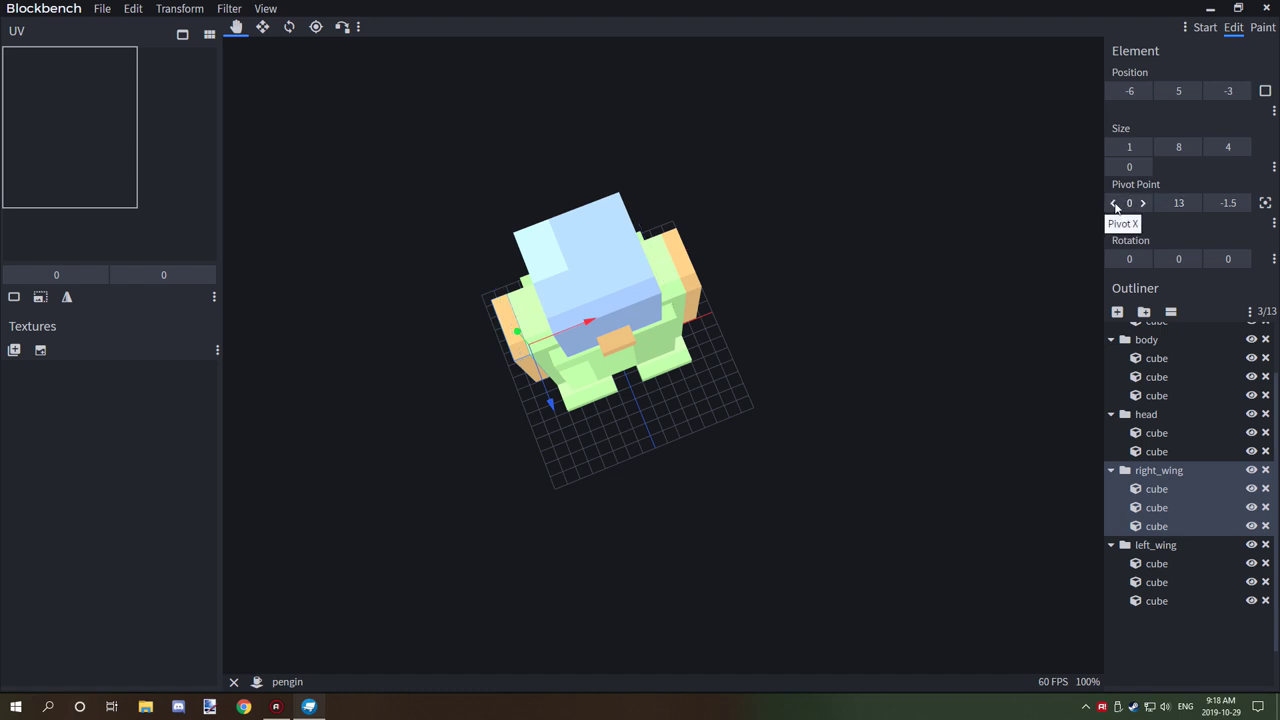
# Set the right_wing group's pivot point to X -5 and Z -1.
pyautogui.click(1232, 199)
pyautogui.write('2')
pyautogui.click(1238, 204)
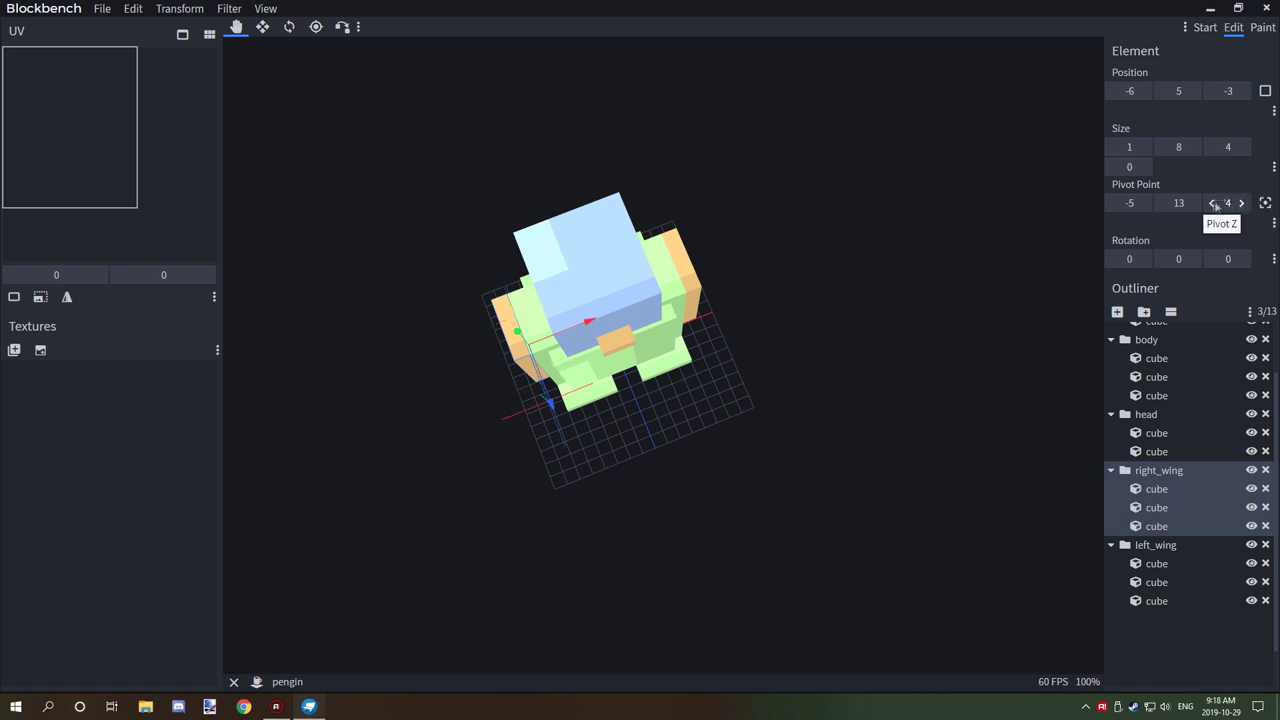
pyautogui.moveTo(955, 245); pyautogui.dragTo(1030, 145)
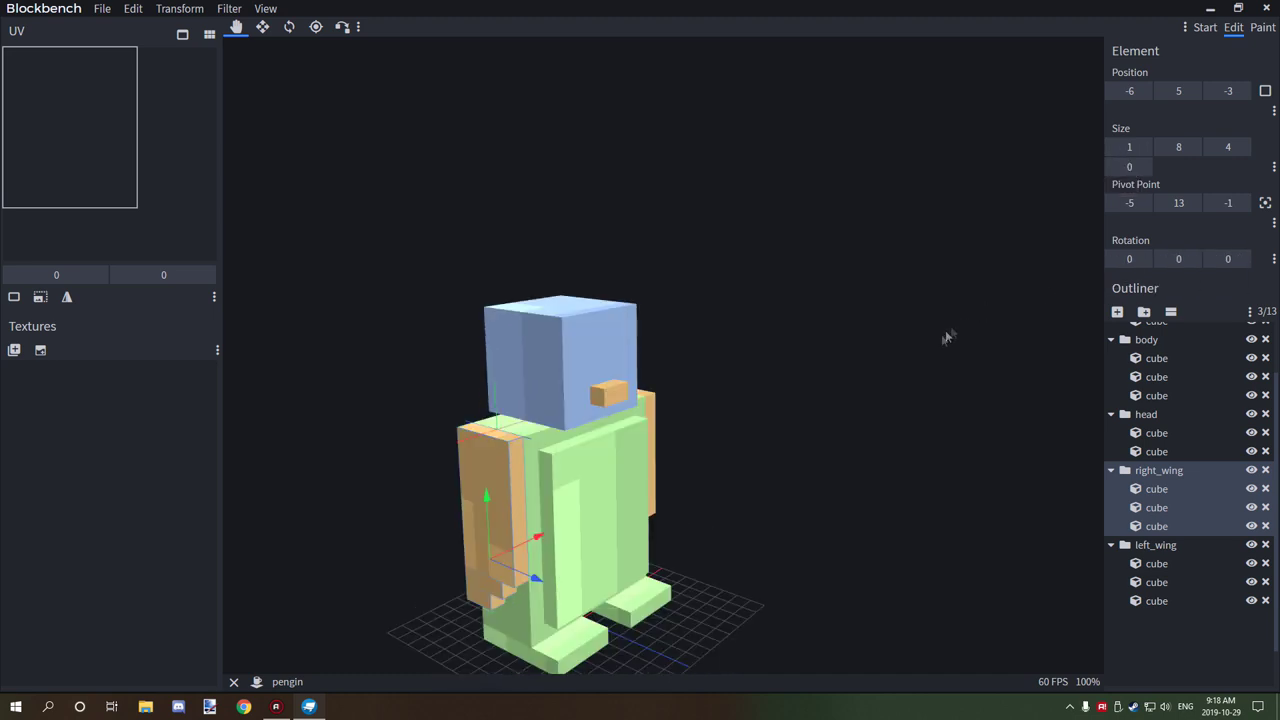
pyautogui.moveTo(1058, 368); pyautogui.dragTo(970, 380)
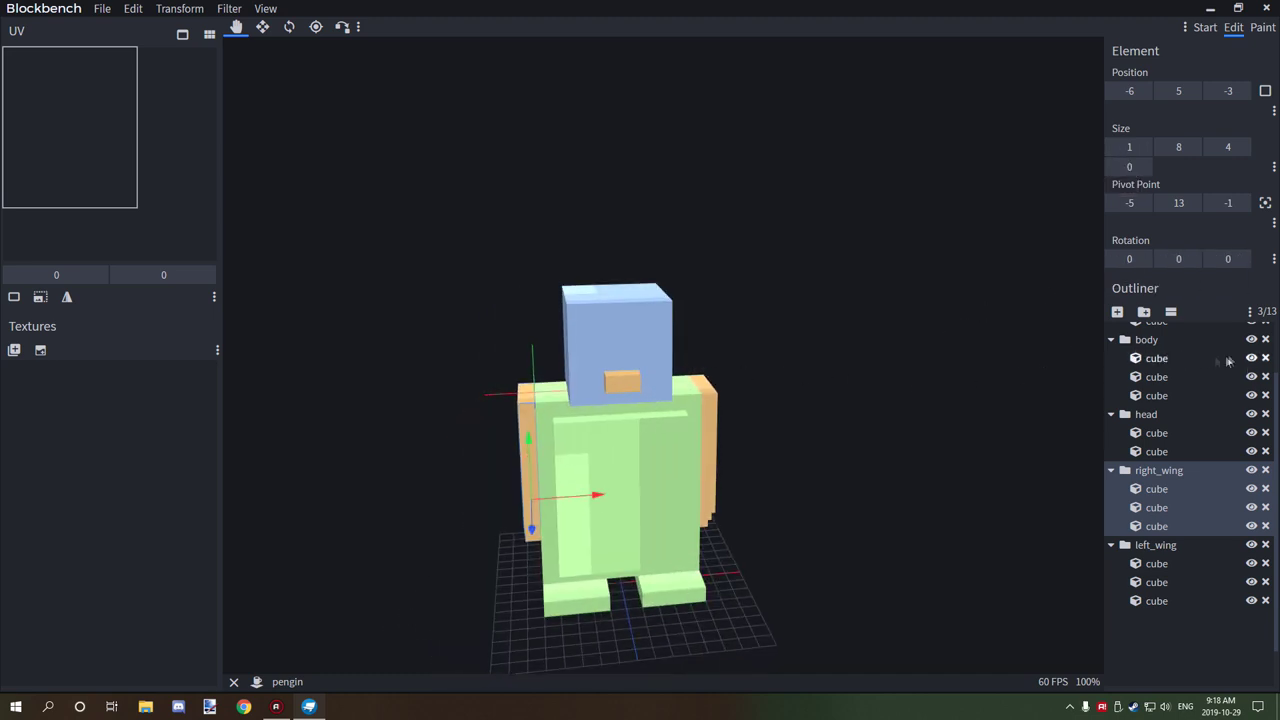
# Try swinging the right_wing group 15 degrees about Z and reset its rotation to 0.
pyautogui.click(1242, 260)
pyautogui.click(1240, 259)
pyautogui.click(1239, 259)
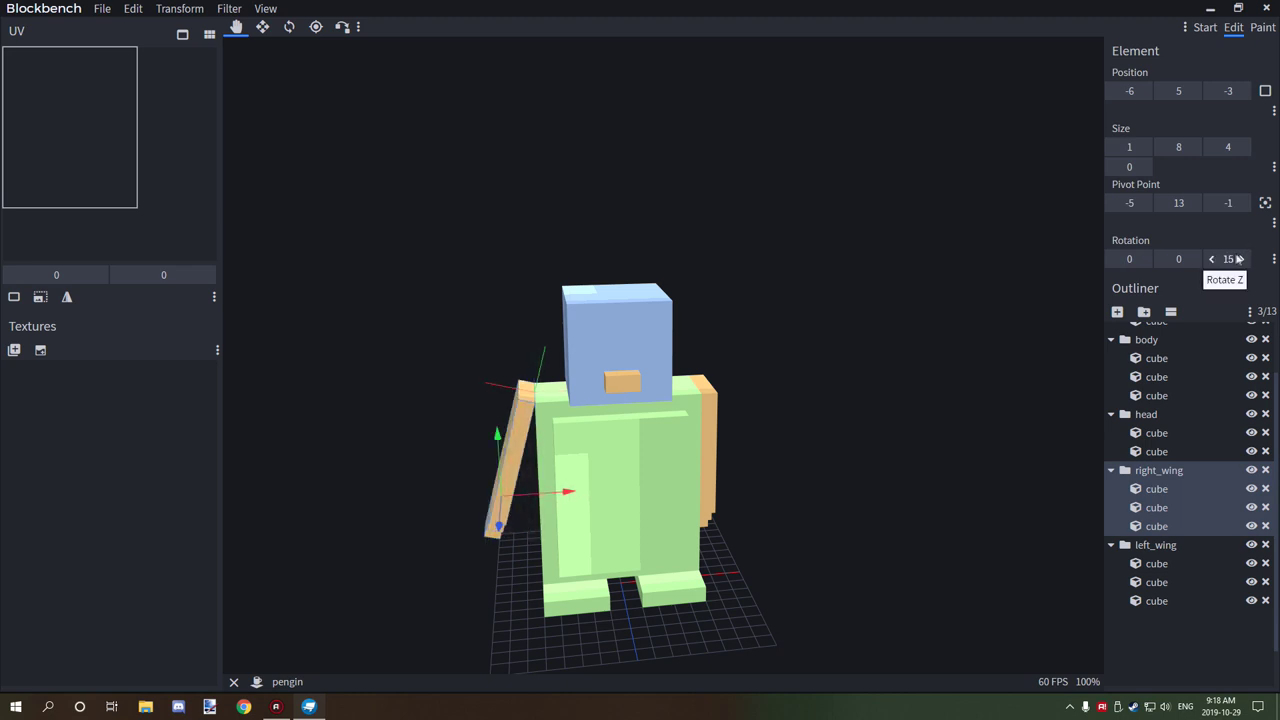
pyautogui.click(1211, 261)
pyautogui.click(1211, 261)
pyautogui.click(1212, 261)
pyautogui.click(1240, 260)
pyautogui.click(1240, 260)
pyautogui.click(1240, 260)
pyautogui.click(1213, 260)
pyautogui.click(1213, 260)
pyautogui.click(1212, 261)
pyautogui.moveTo(900, 325); pyautogui.dragTo(663, 326)
pyautogui.moveTo(890, 356); pyautogui.dragTo(963, 349)
# Center the head group's pivot point on its cubes, keeping X at 0.
pyautogui.click(1146, 414)
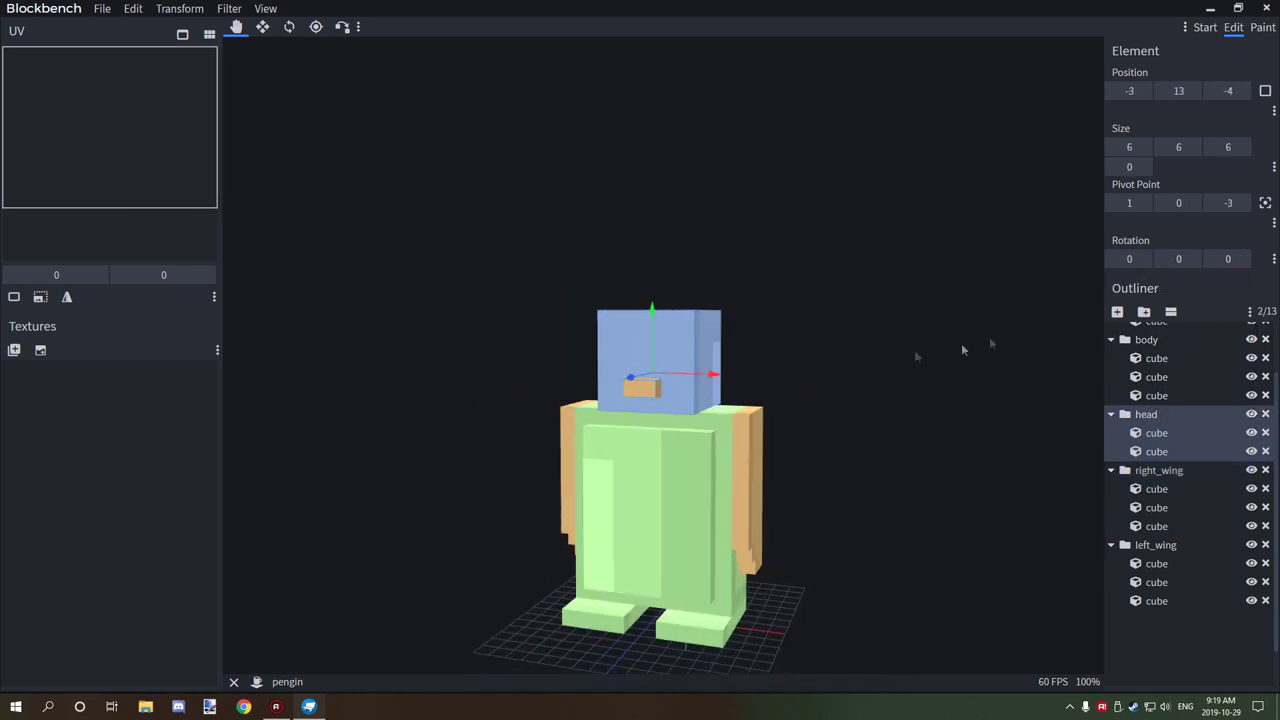
pyautogui.click(1271, 203)
pyautogui.moveTo(1073, 229); pyautogui.dragTo(856, 248)
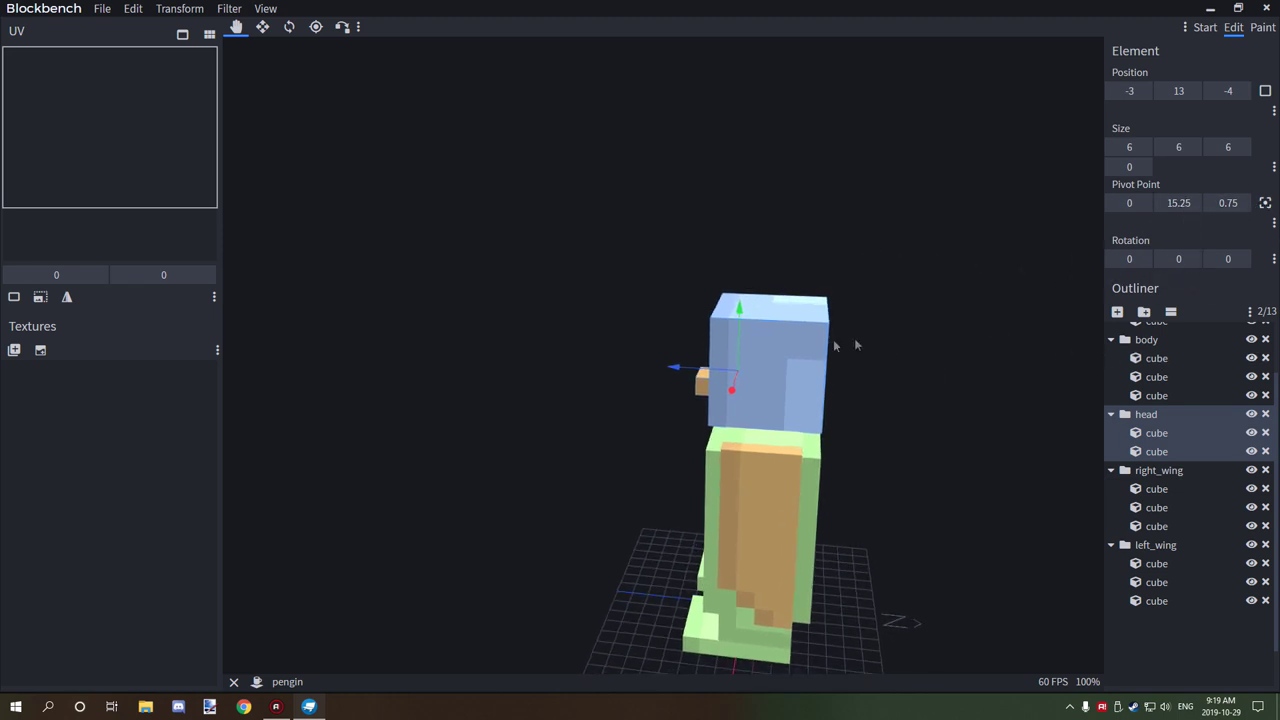
pyautogui.click(1143, 201)
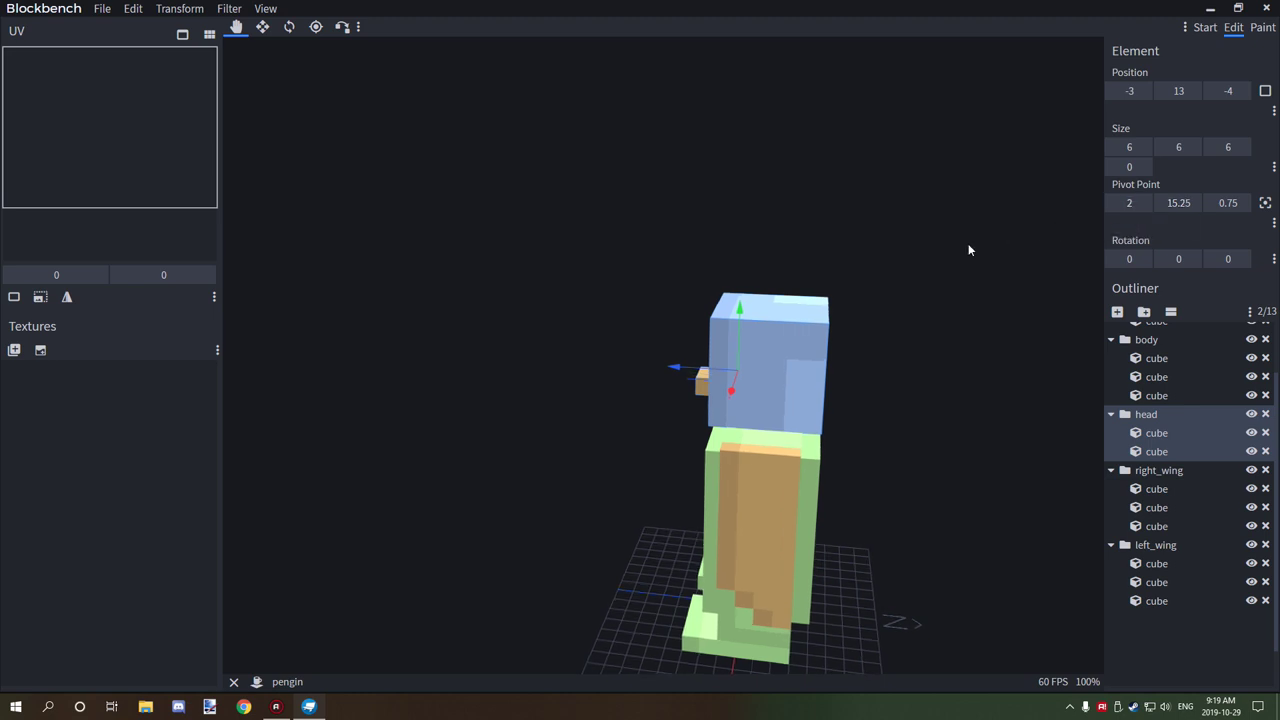
pyautogui.moveTo(968, 245); pyautogui.dragTo(1090, 228)
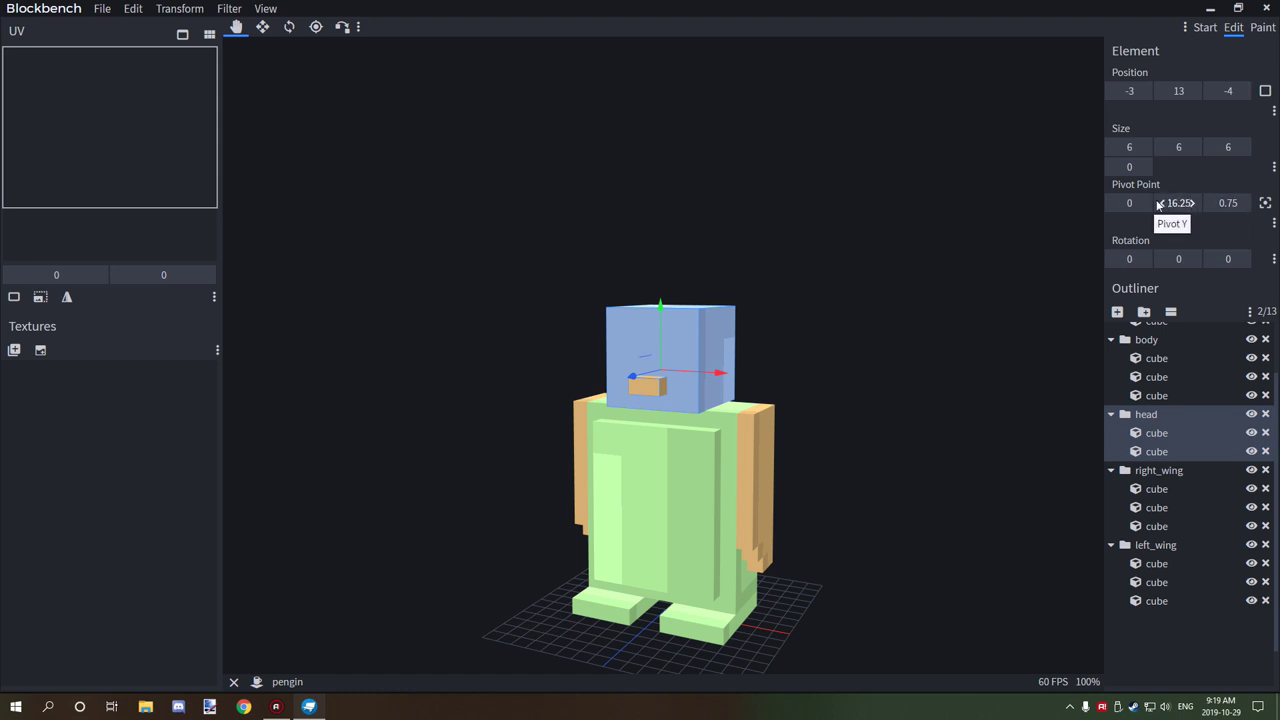
# Set the head group's pivot Y to 13 at the base of the head.
pyautogui.moveTo(988, 237); pyautogui.dragTo(1024, 200)
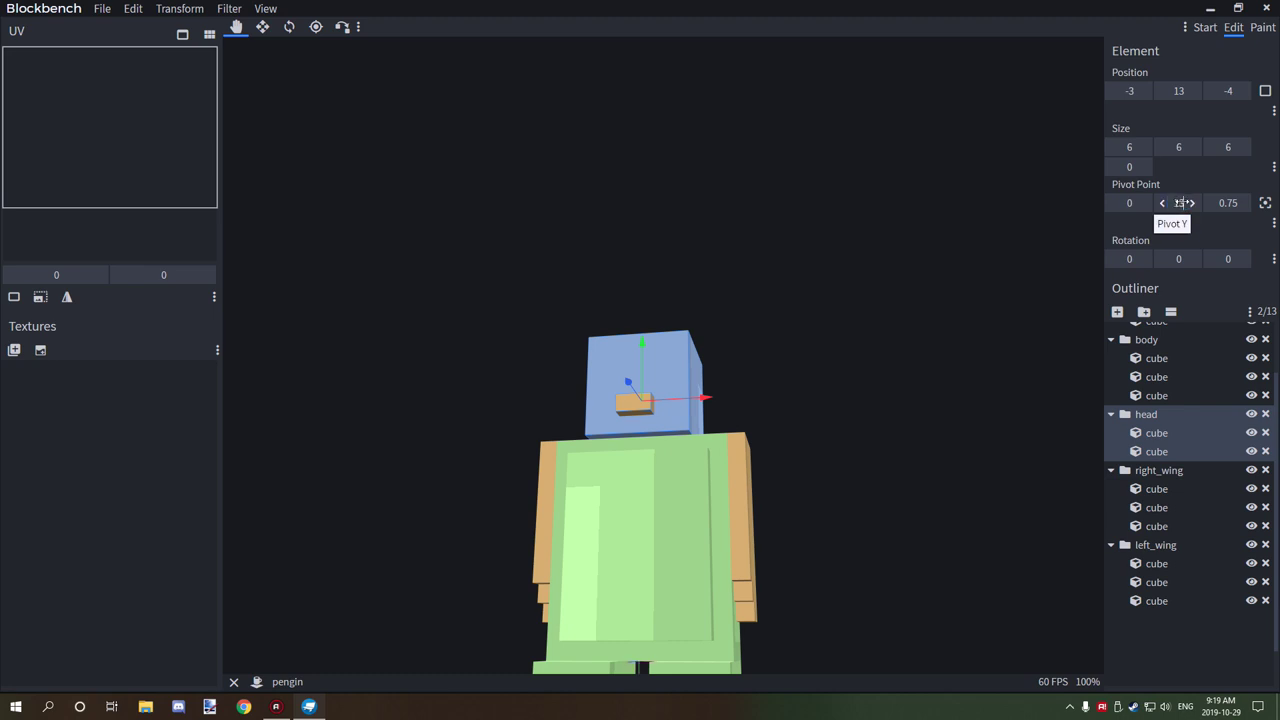
pyautogui.hotkey('ctrl', 'z')
pyautogui.moveTo(929, 246); pyautogui.dragTo(937, 311)
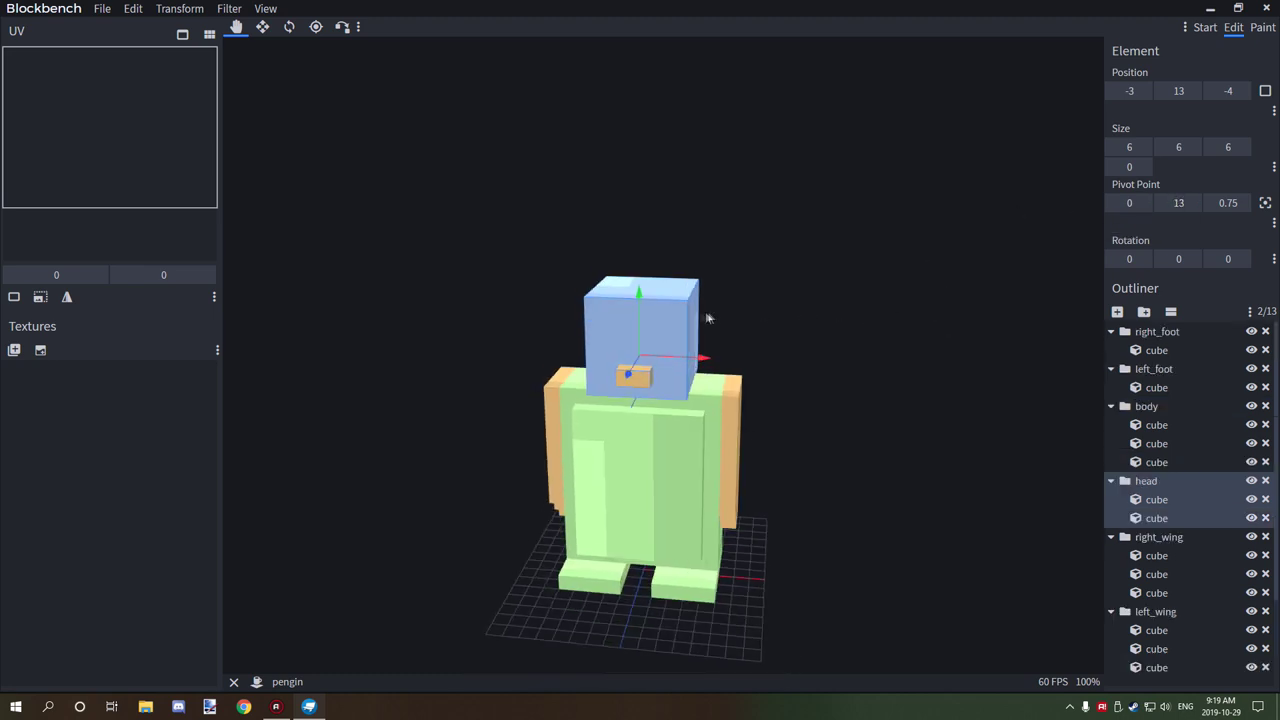
# Raise the head group to Y position 17 and set its pivot Z to -1.
pyautogui.moveTo(640, 307); pyautogui.dragTo(636, 236)
pyautogui.moveTo(872, 328); pyautogui.dragTo(1129, 259)
pyautogui.moveTo(744, 334); pyautogui.dragTo(674, 357)
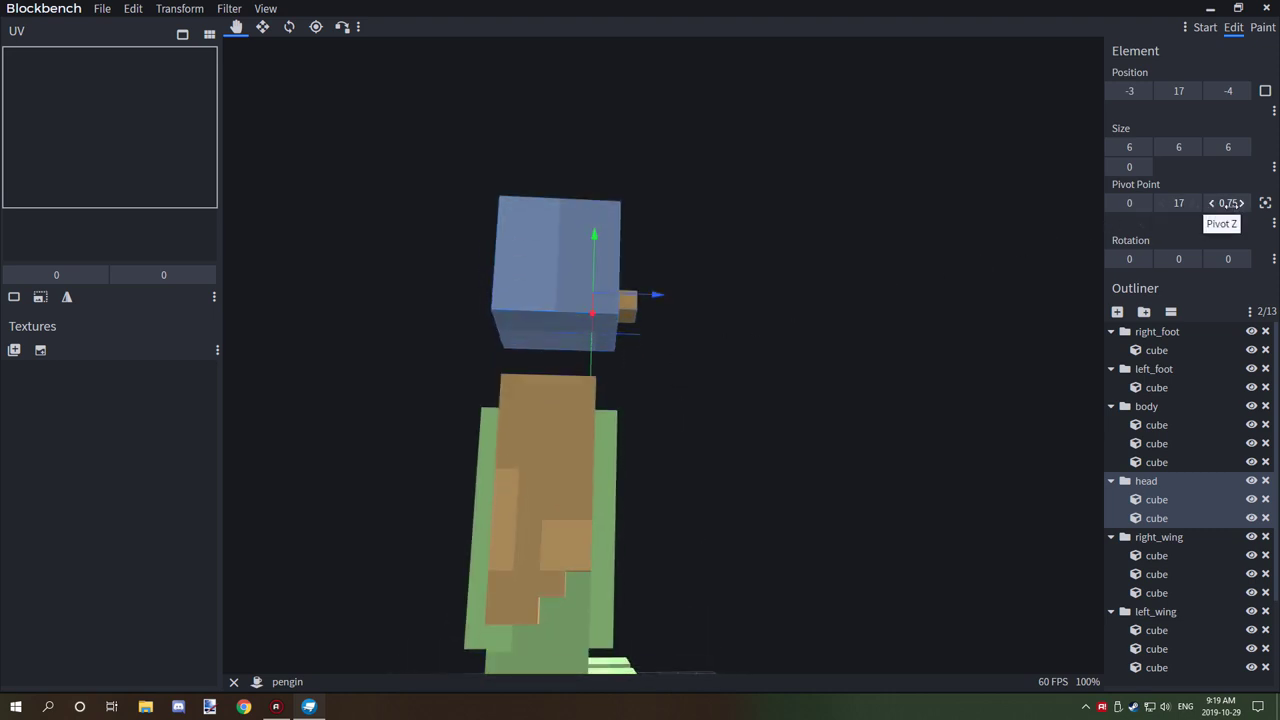
pyautogui.click(1230, 203)
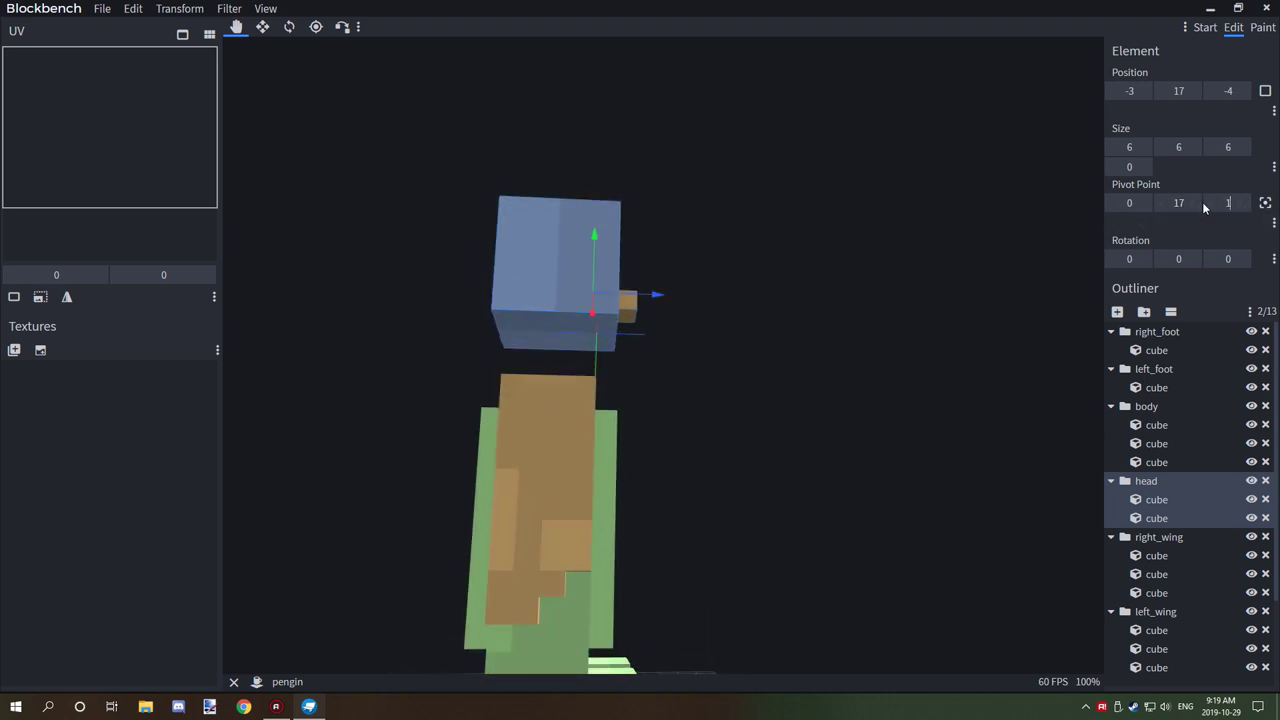
pyautogui.moveTo(1060, 235); pyautogui.dragTo(762, 311)
# Lower the head group back onto the body at Y position 13.
pyautogui.moveTo(610, 244); pyautogui.dragTo(613, 310)
pyautogui.moveTo(721, 304); pyautogui.dragTo(702, 342)
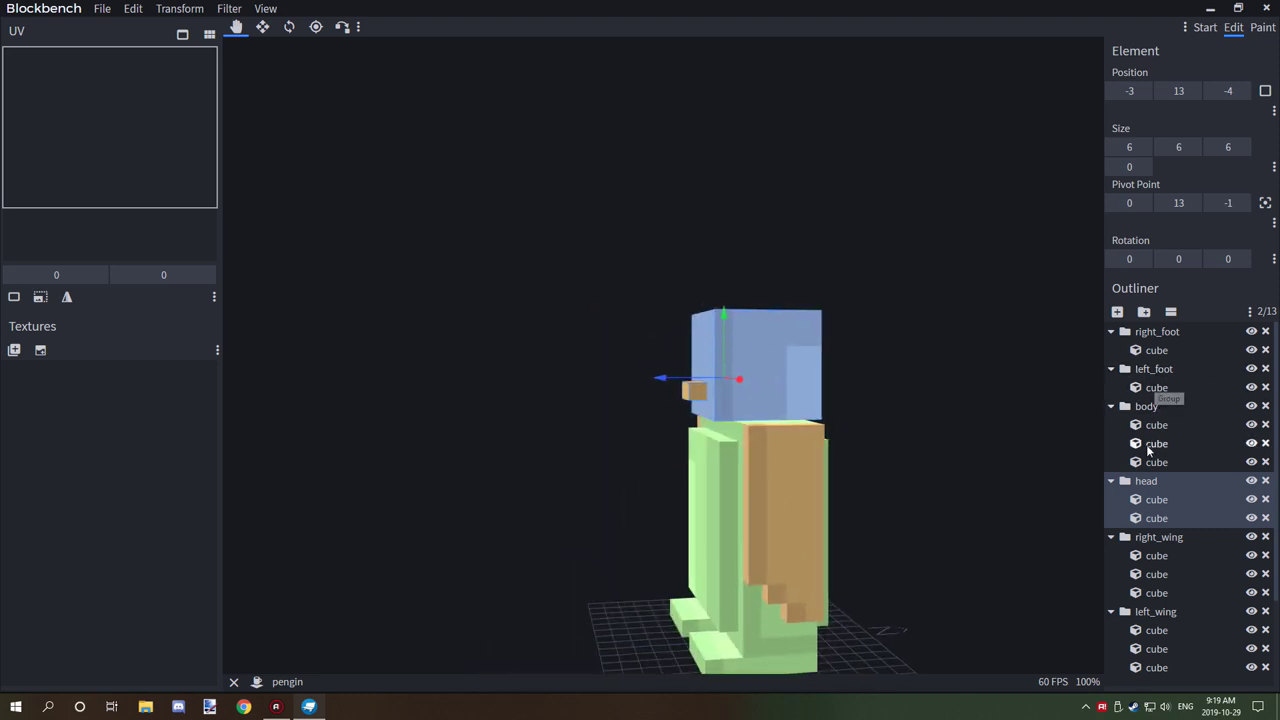